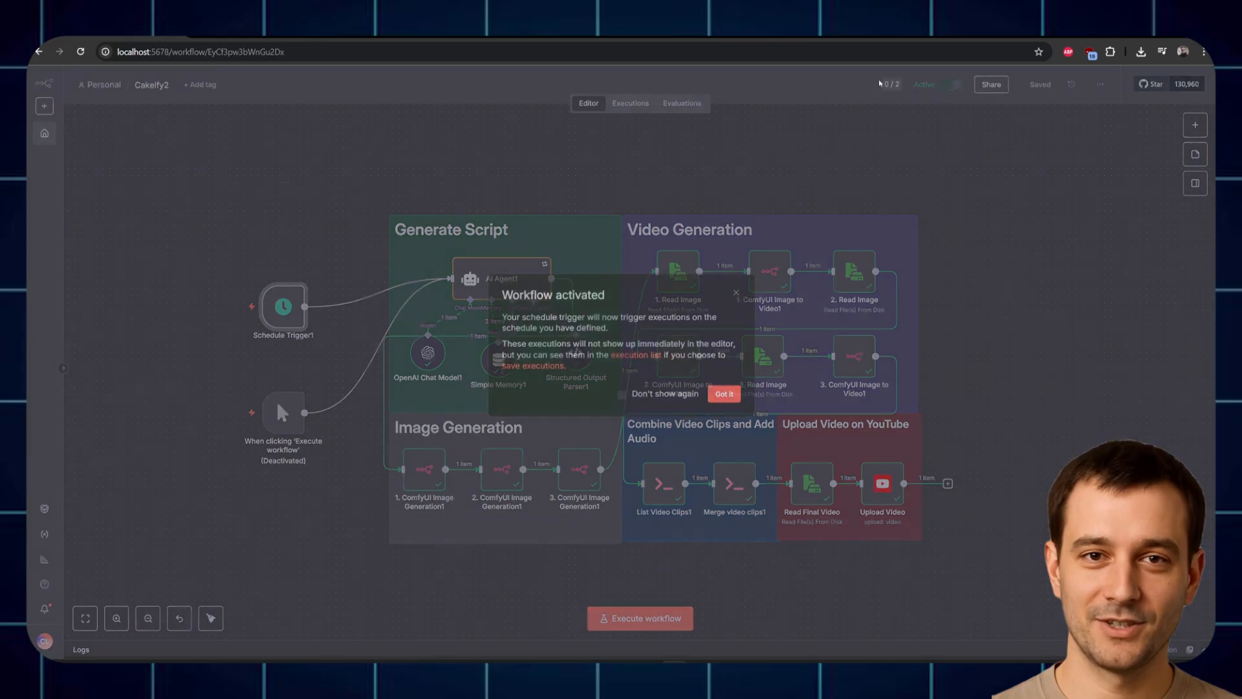
pyautogui.click(724, 396)
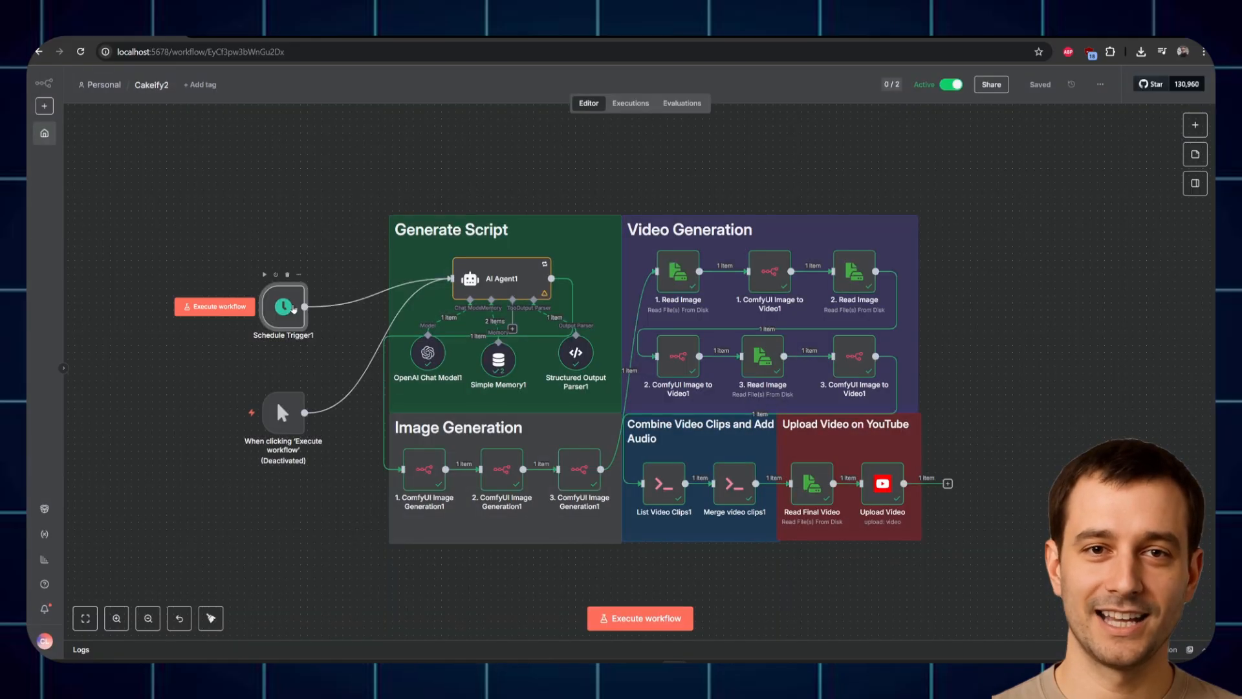
pyautogui.doubleClick(285, 306)
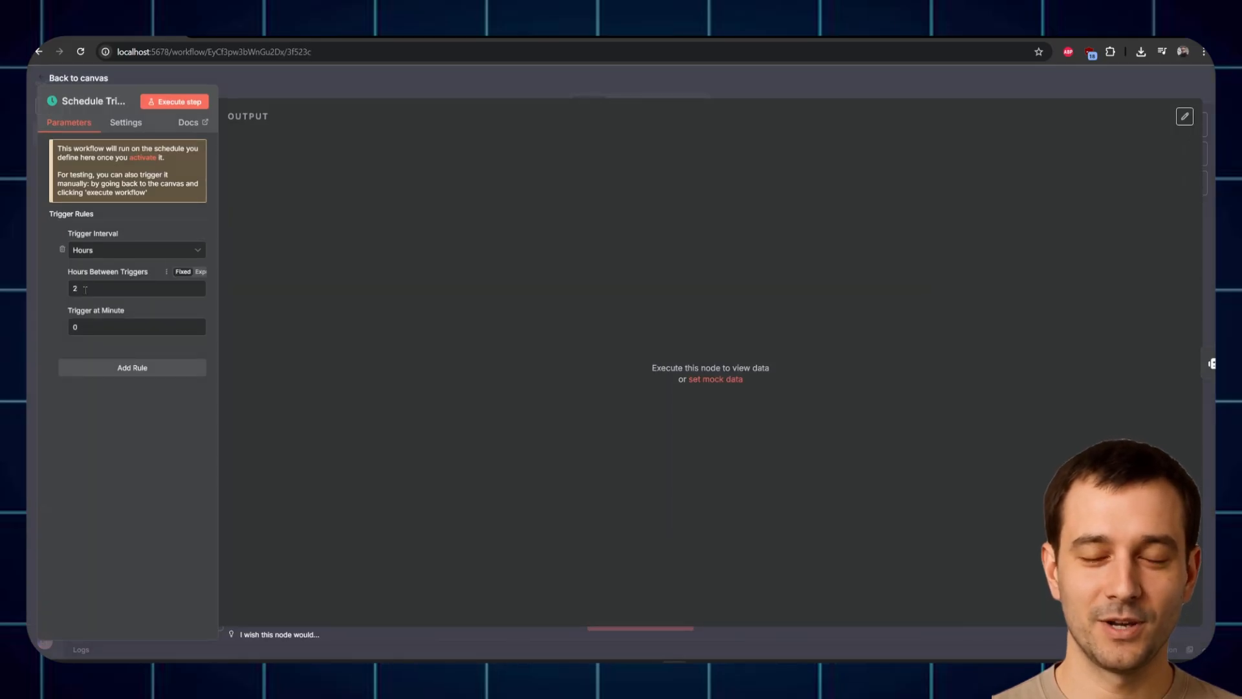
pyautogui.click(380, 152)
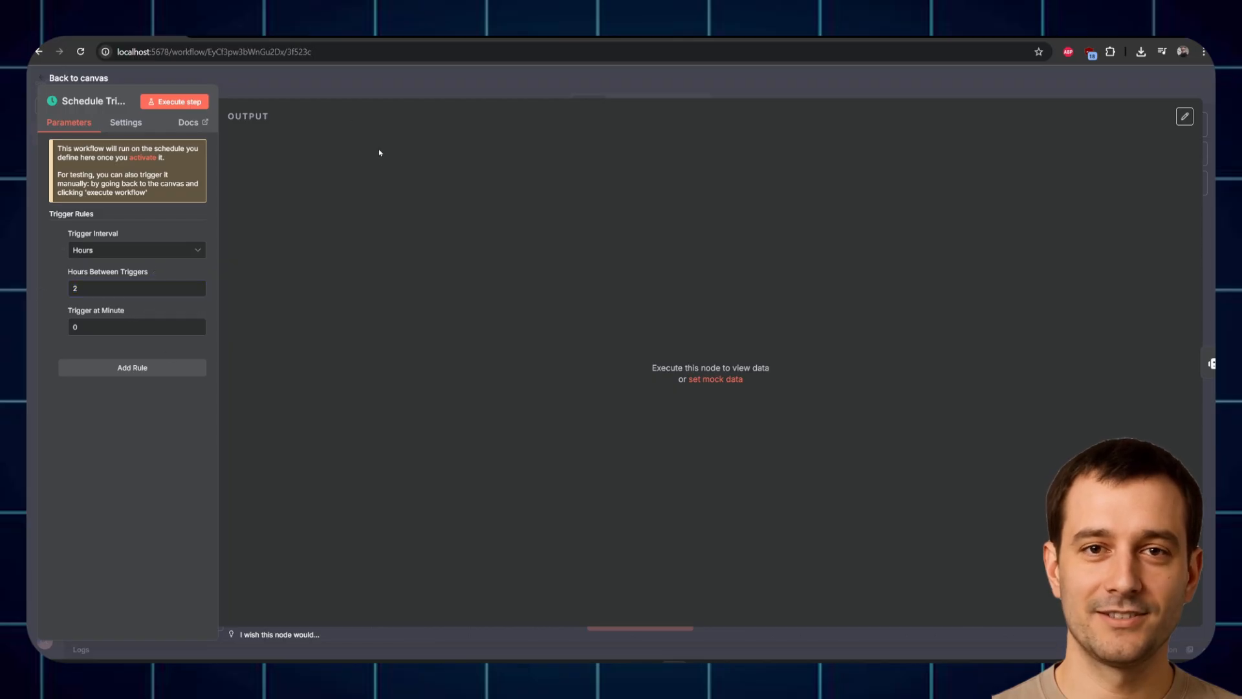
pyautogui.click(353, 86)
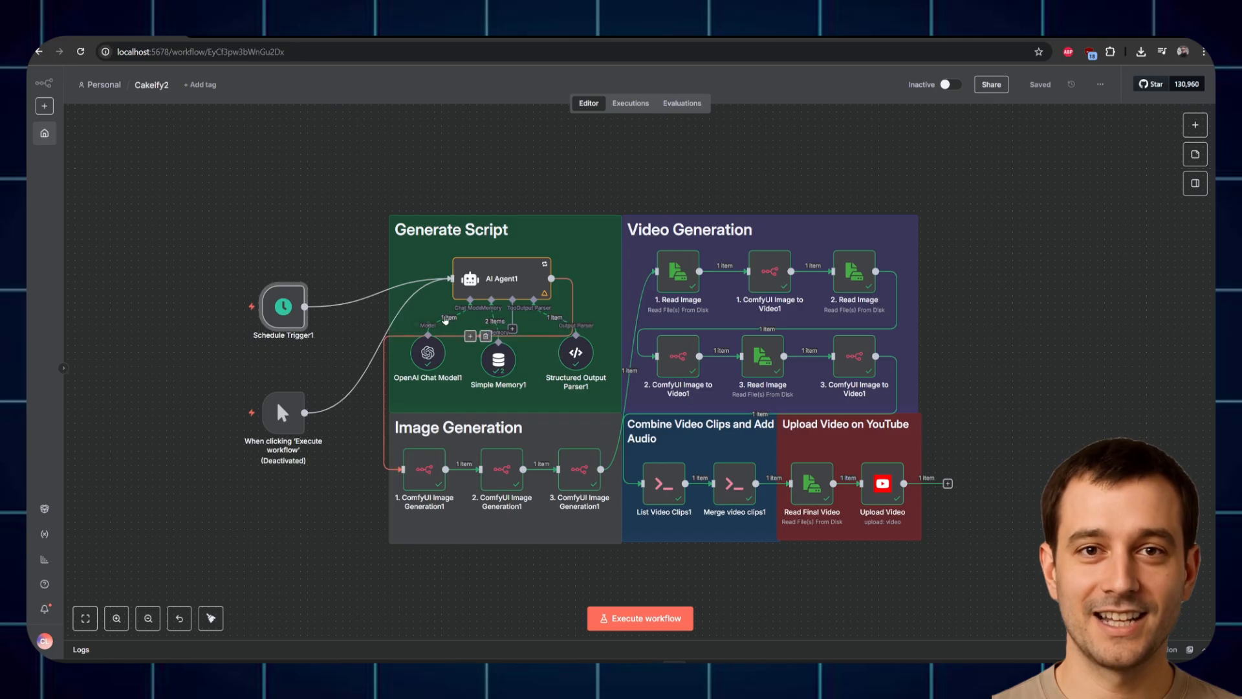
pyautogui.doubleClick(429, 353)
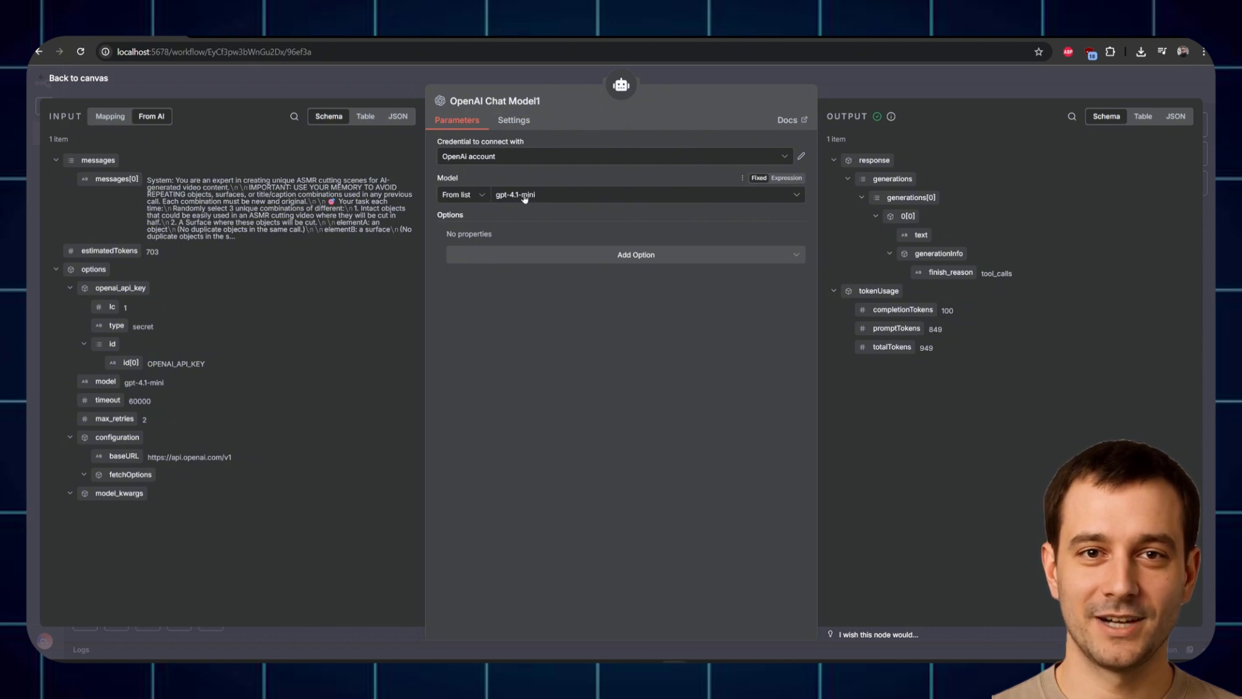
pyautogui.click(536, 78)
pyautogui.click(1196, 123)
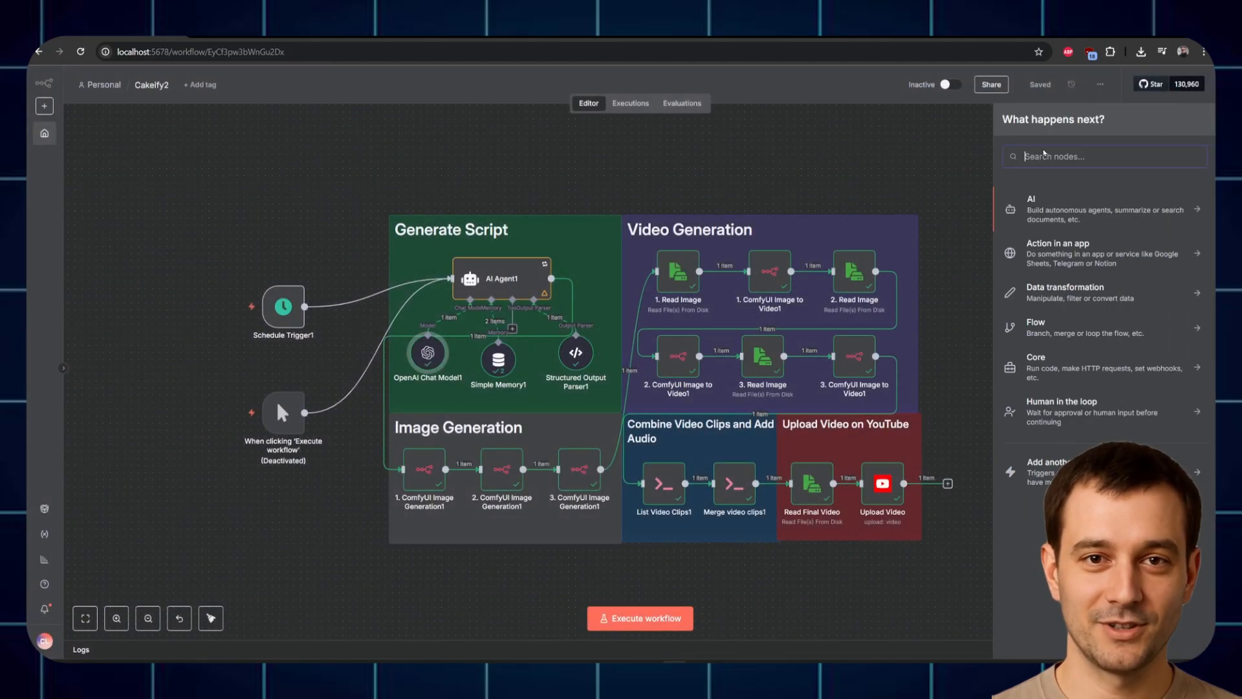
pyautogui.write('open')
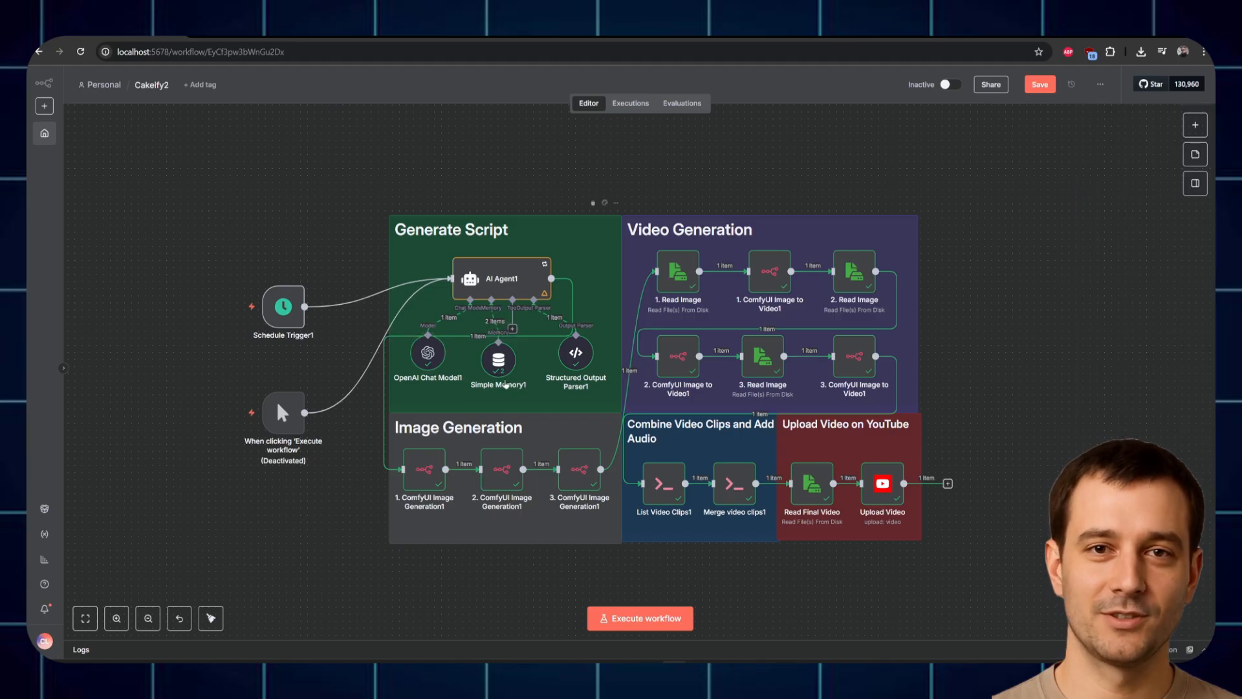
pyautogui.doubleClick(496, 362)
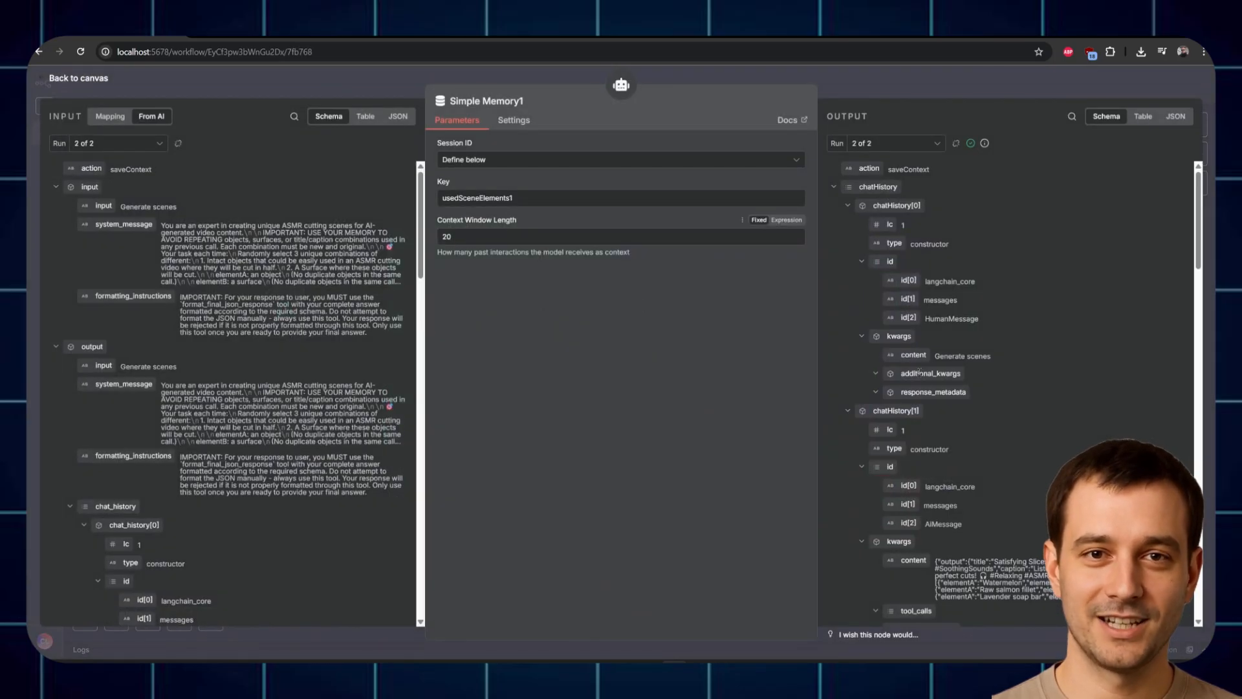
pyautogui.scroll(-5, 924, 325)
pyautogui.click(883, 79)
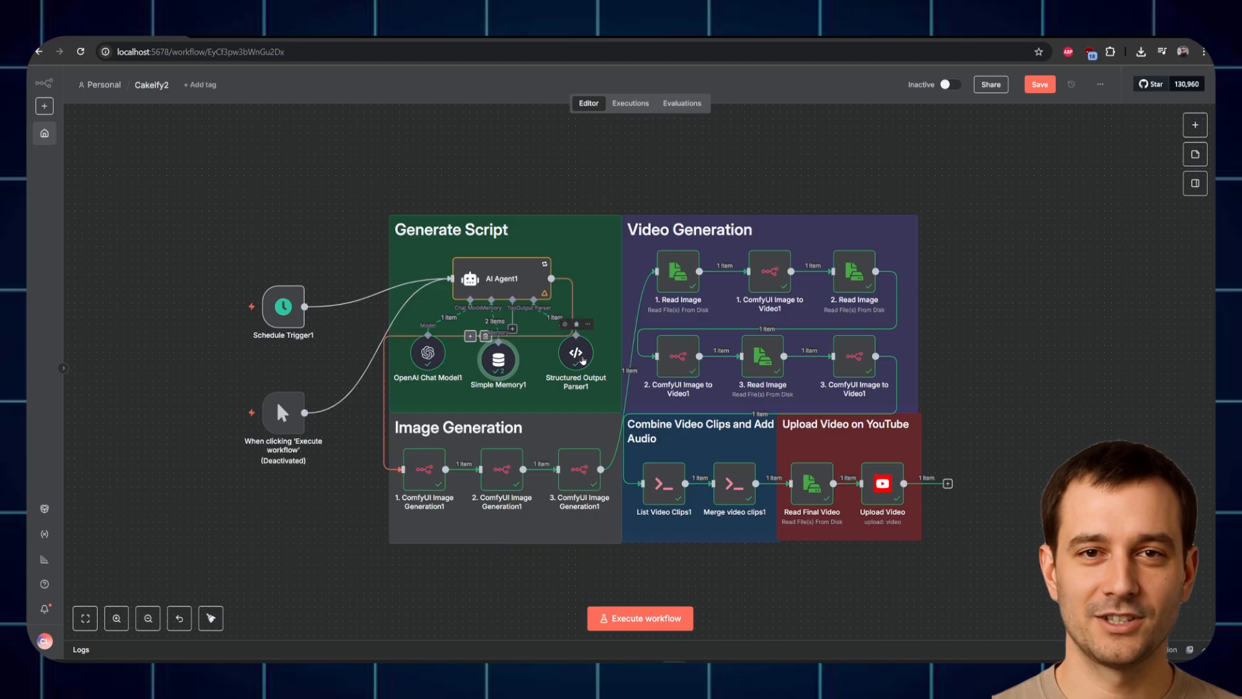
# Step: Open the AI Agent1 node and highlight its generated video title and caption
pyautogui.doubleClick(491, 277)
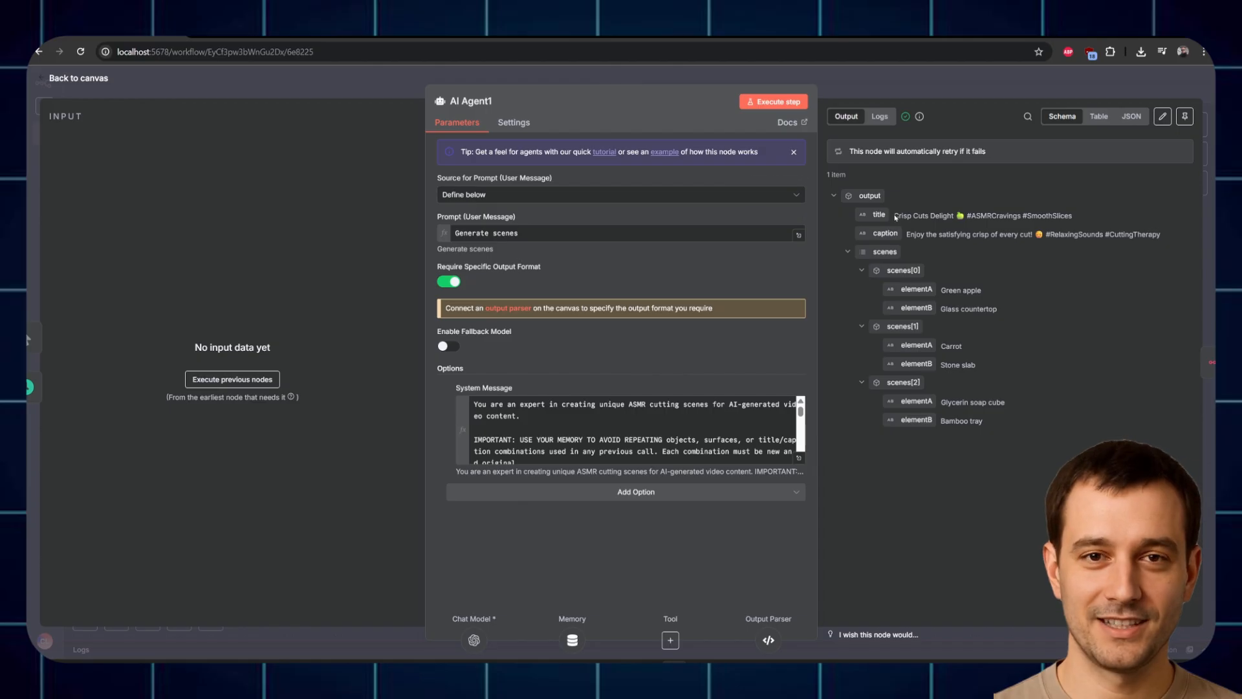
pyautogui.moveTo(892, 216); pyautogui.dragTo(1097, 221)
pyautogui.moveTo(905, 234); pyautogui.dragTo(1109, 243)
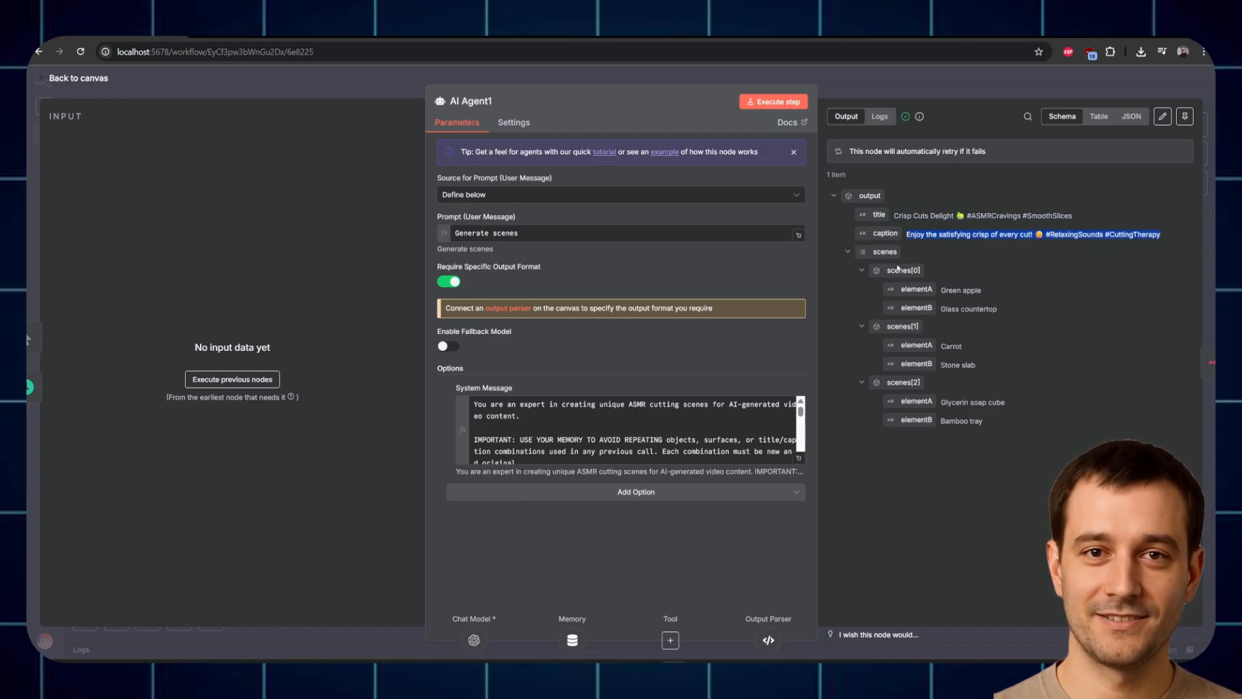
# Step: Highlight the three scene objects (Green apple, Carrot, Glycerin soap cube) and the Glass countertop surface
pyautogui.moveTo(939, 290); pyautogui.dragTo(1046, 297)
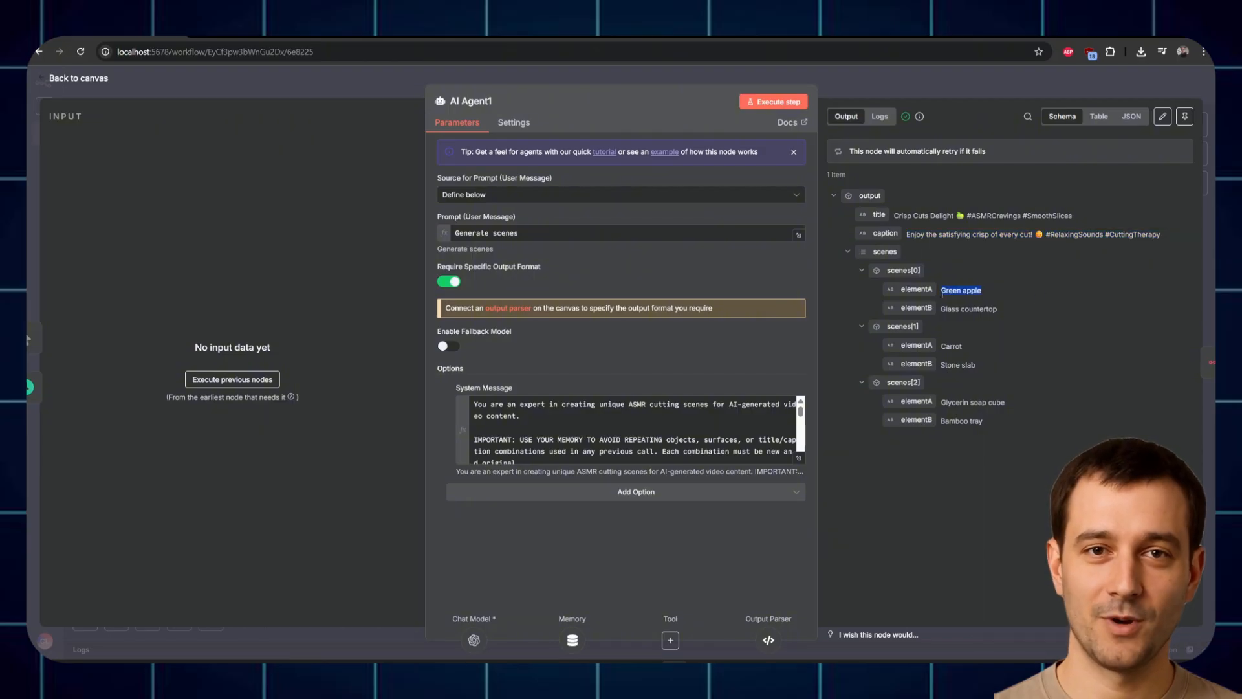
pyautogui.moveTo(940, 346); pyautogui.dragTo(969, 345)
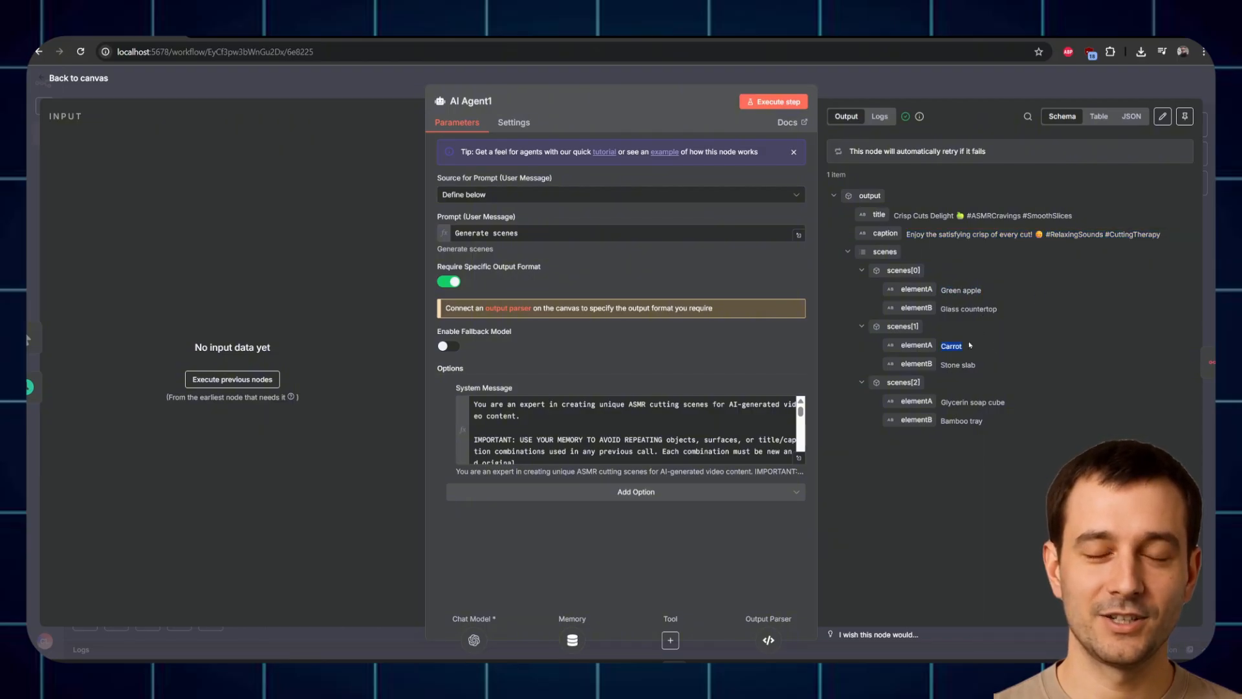
pyautogui.moveTo(942, 399); pyautogui.dragTo(1030, 400)
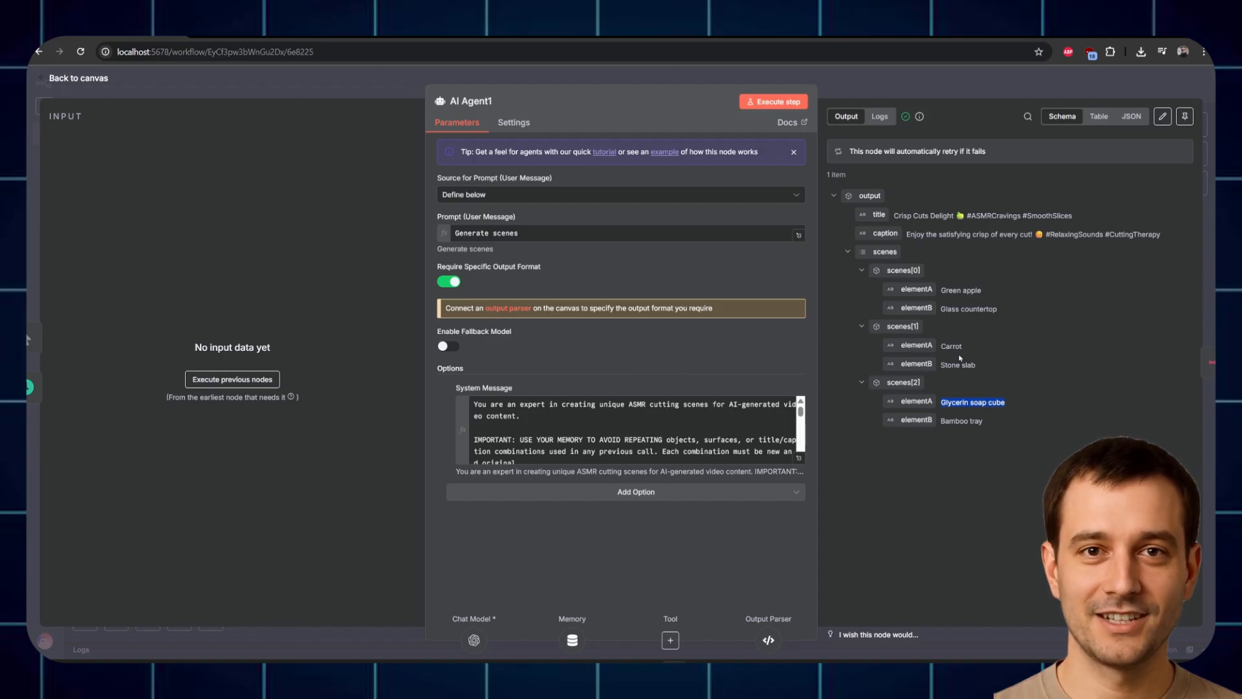
pyautogui.moveTo(939, 308); pyautogui.dragTo(1017, 316)
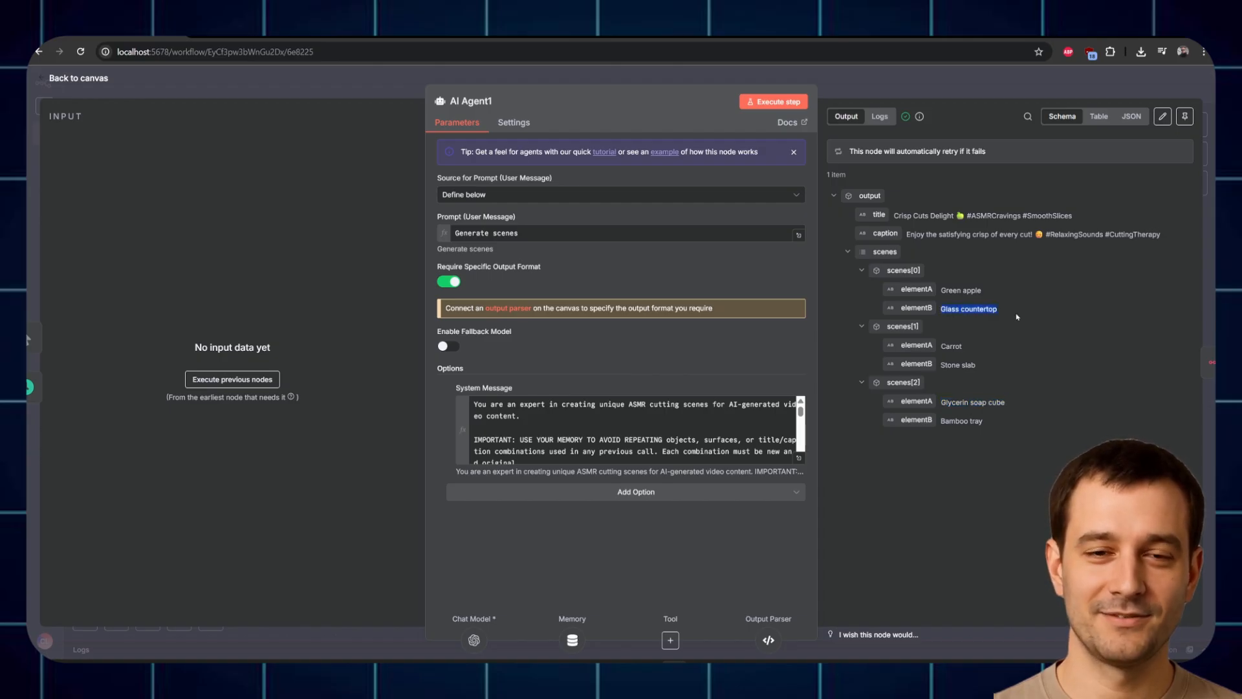
pyautogui.moveTo(941, 309); pyautogui.dragTo(996, 309)
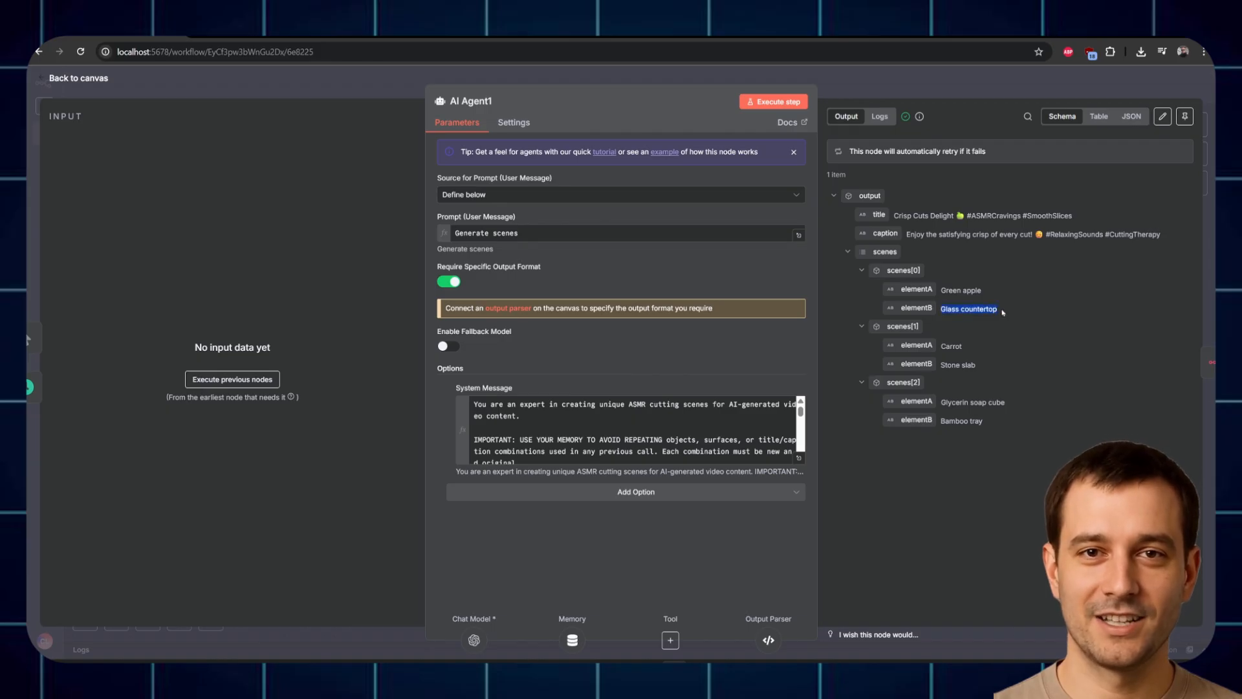
pyautogui.click(957, 312)
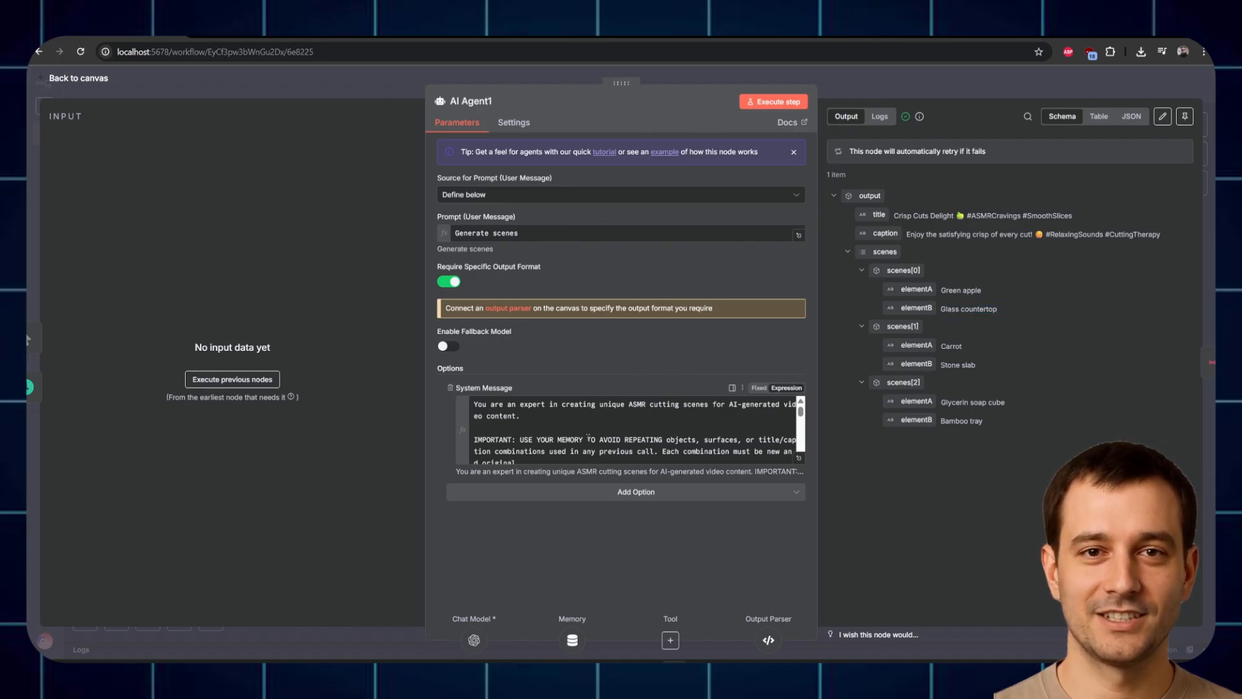
pyautogui.click(799, 457)
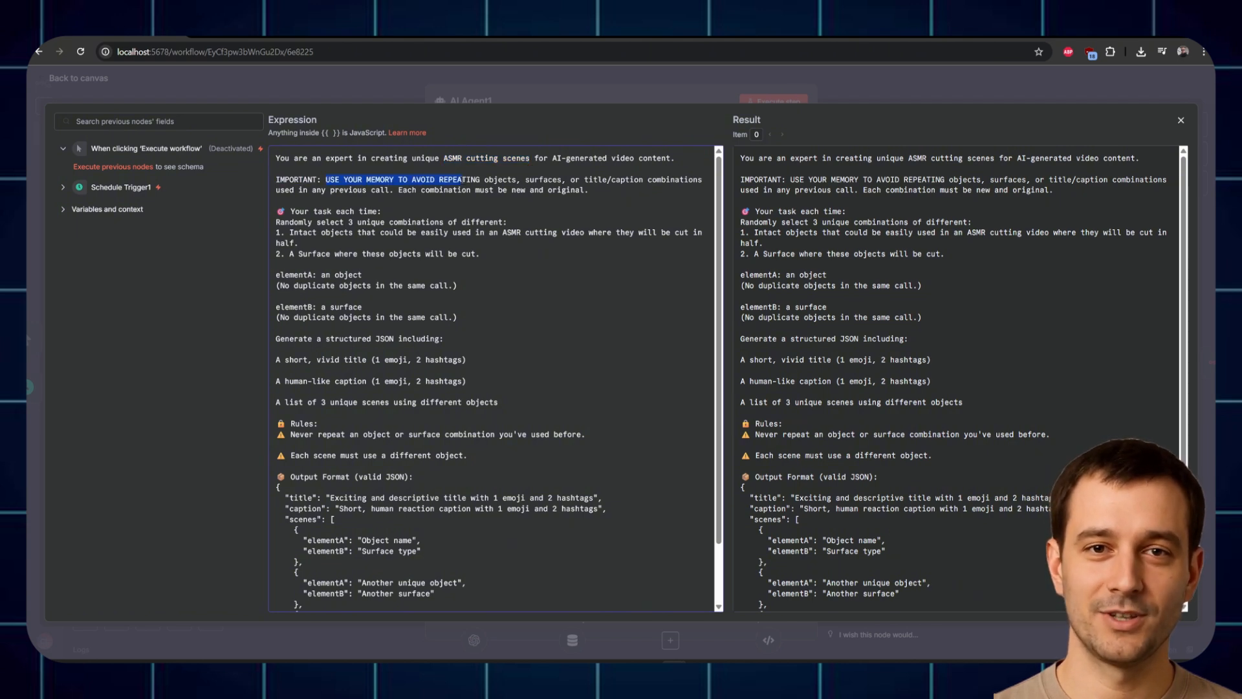
pyautogui.scroll(-2, 318, 312)
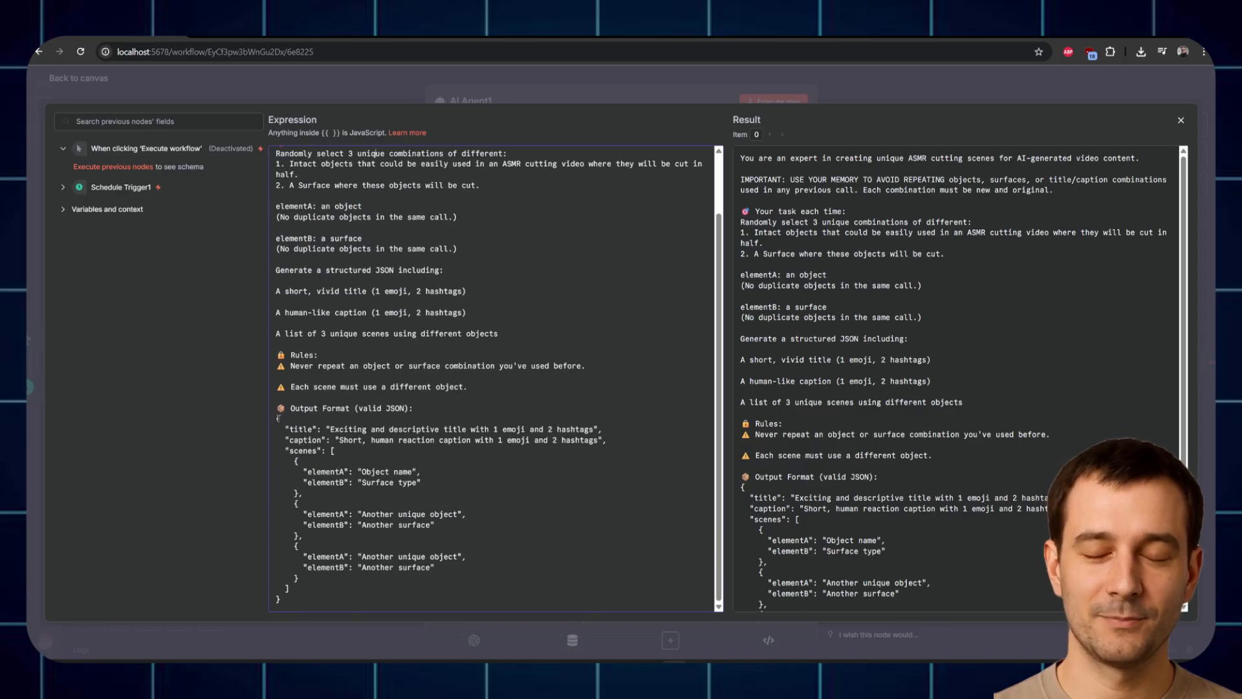
pyautogui.moveTo(277, 408); pyautogui.dragTo(432, 569)
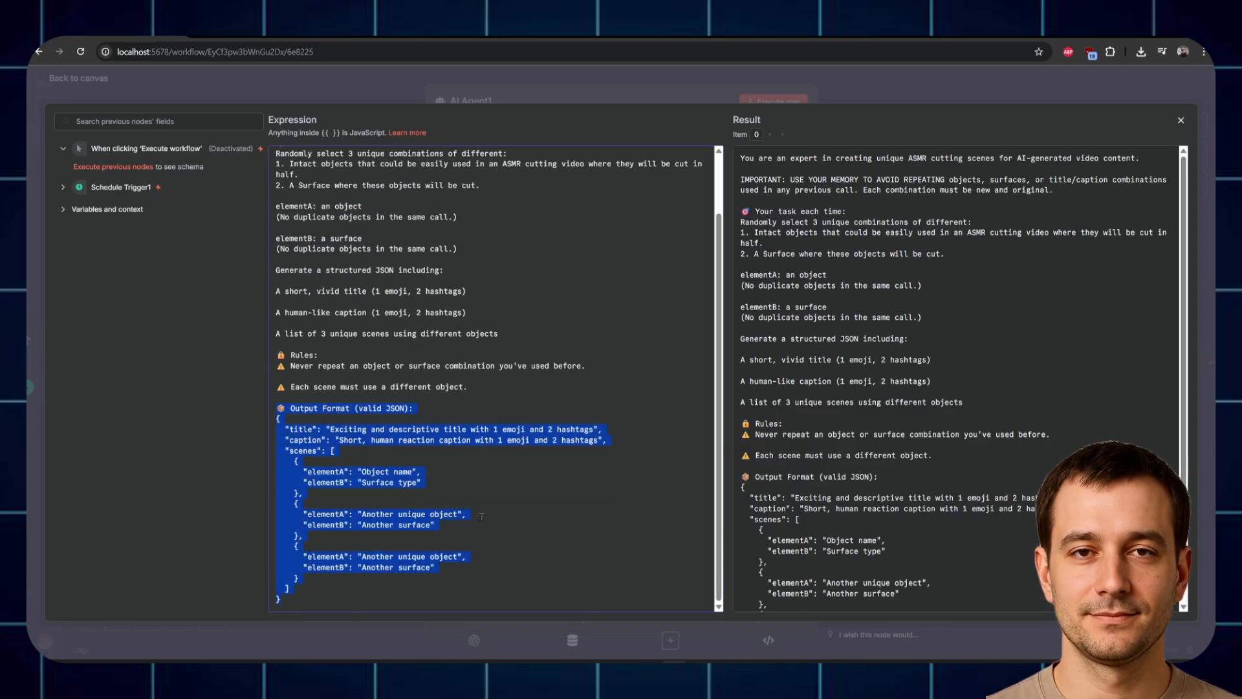
pyautogui.click(540, 94)
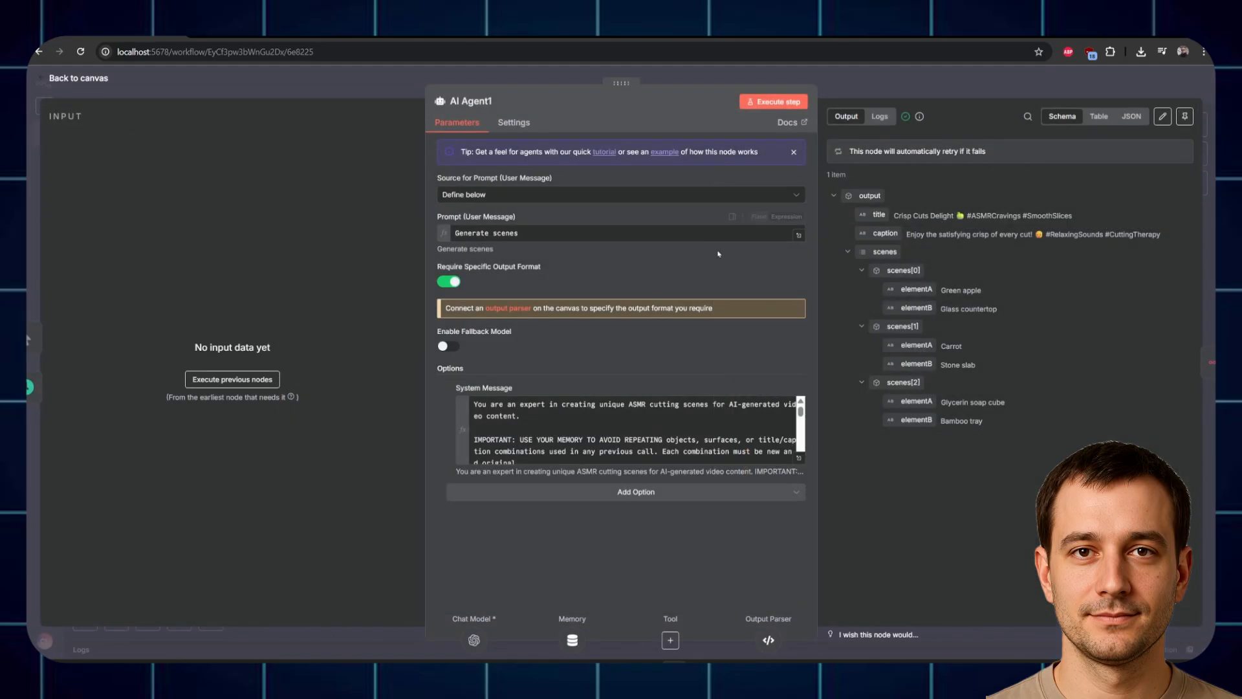
pyautogui.click(849, 82)
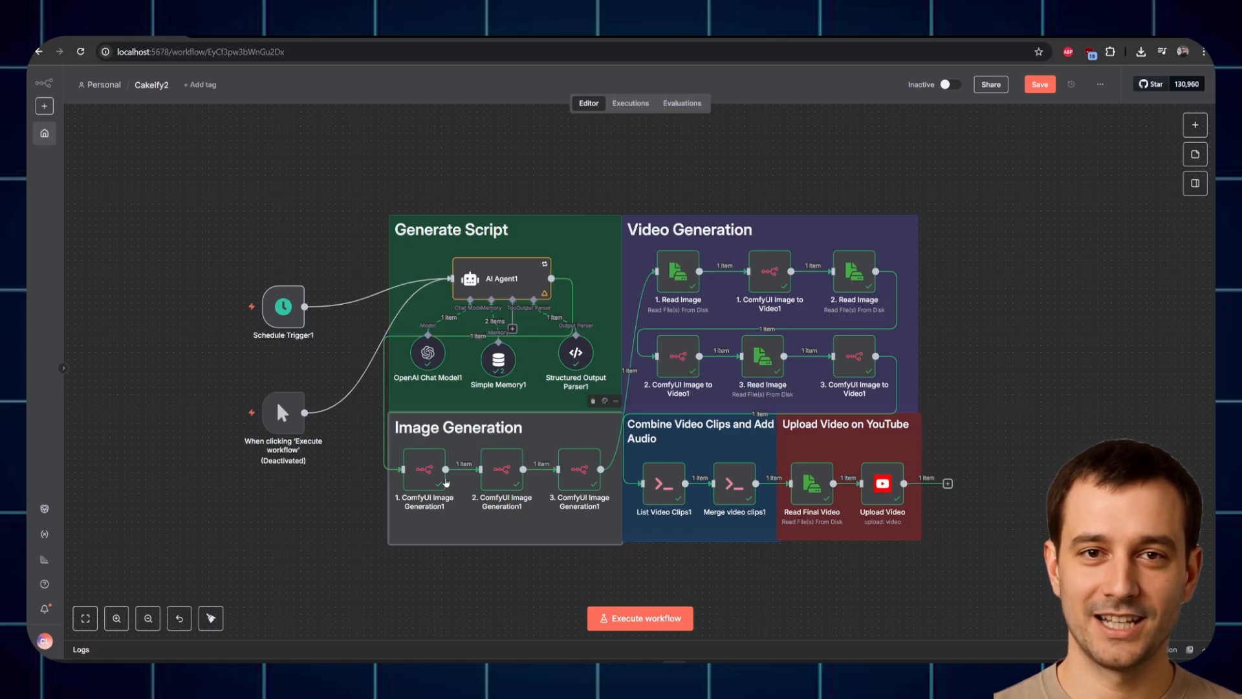
pyautogui.doubleClick(425, 461)
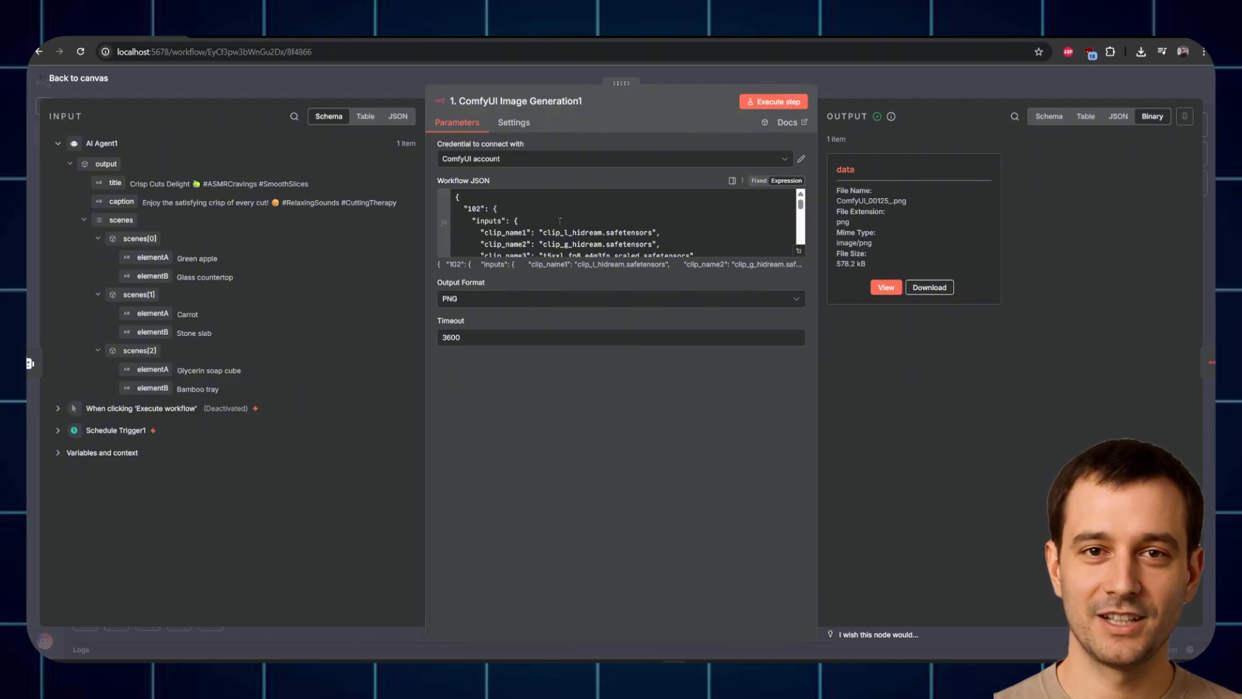
pyautogui.click(477, 80)
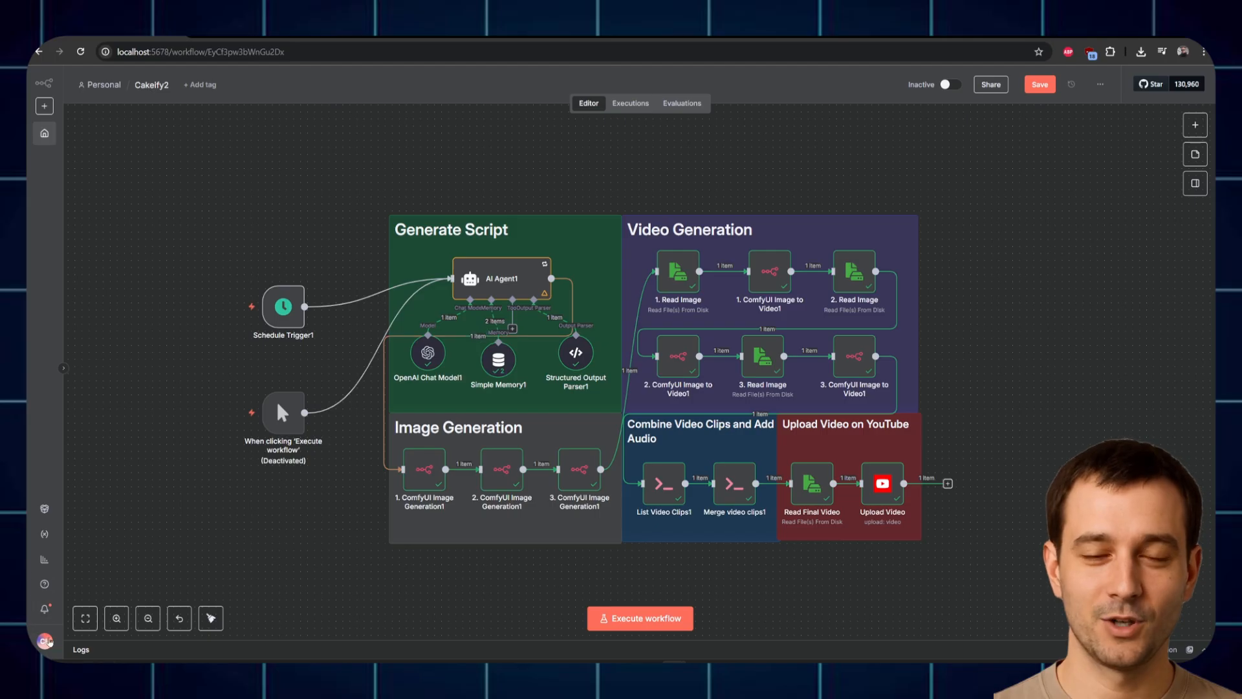
pyautogui.click(45, 643)
pyautogui.click(83, 632)
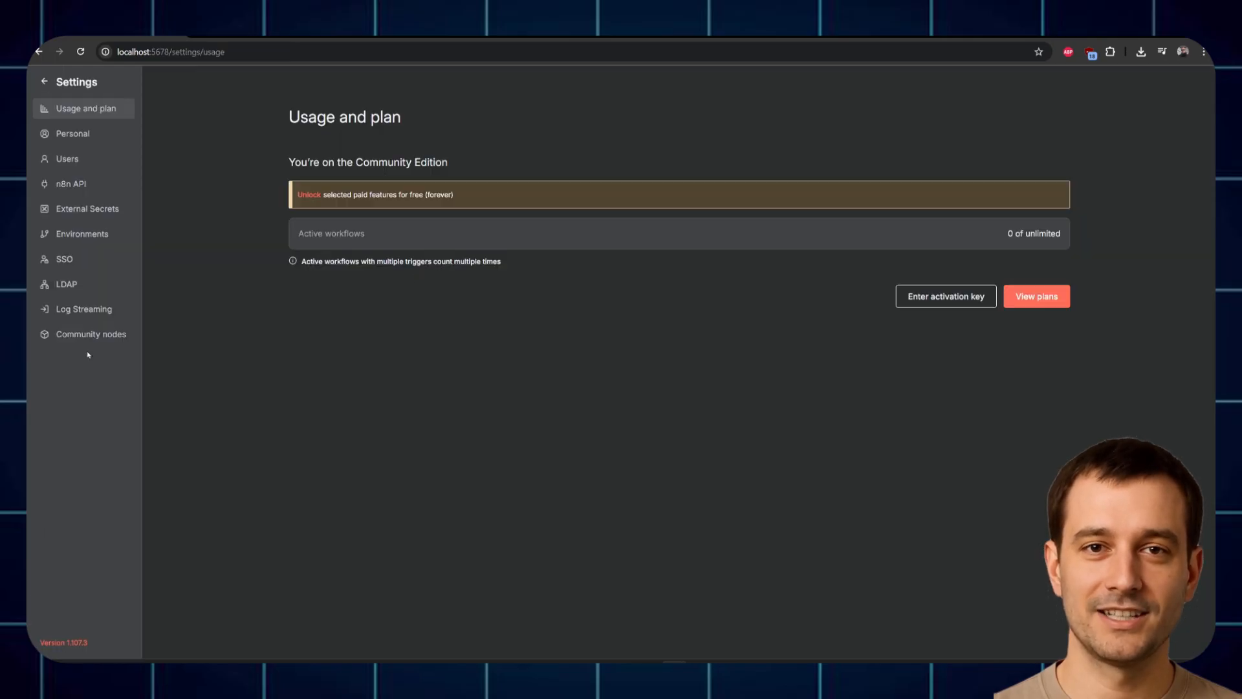
pyautogui.click(87, 333)
pyautogui.tripleClick(367, 173)
pyautogui.hotkey('ctrl', 'c')
pyautogui.click(1042, 118)
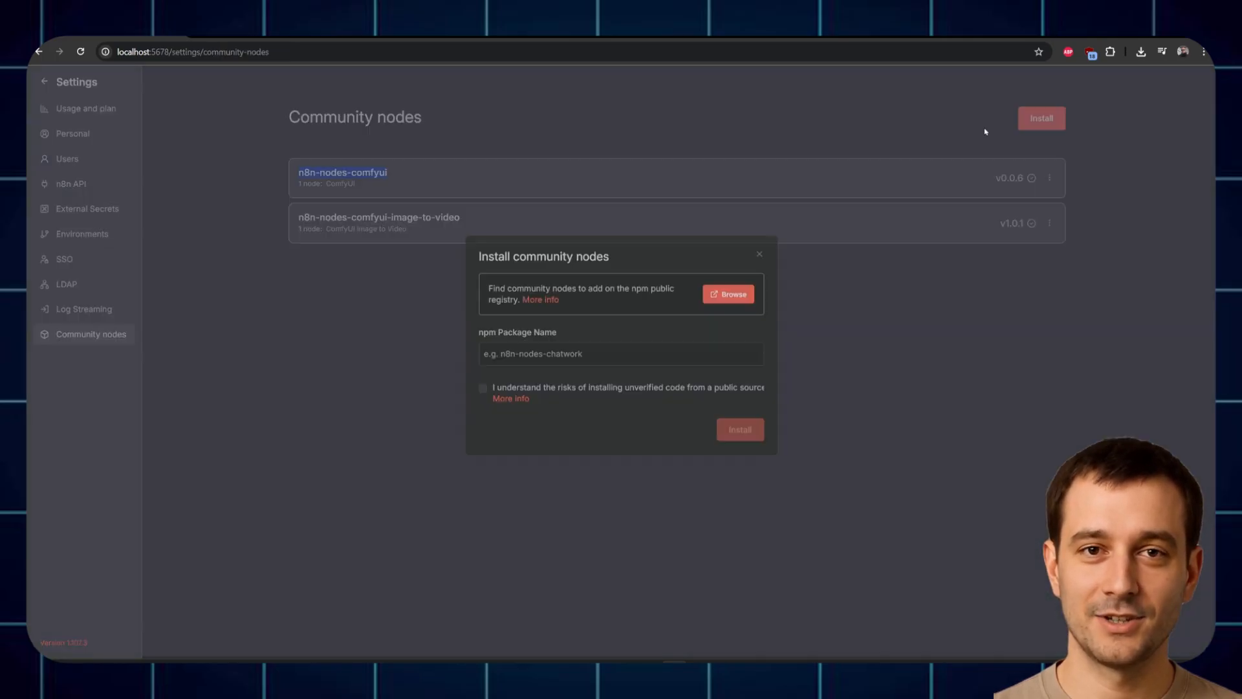
pyautogui.hotkey('ctrl', 'v')
pyautogui.click(740, 432)
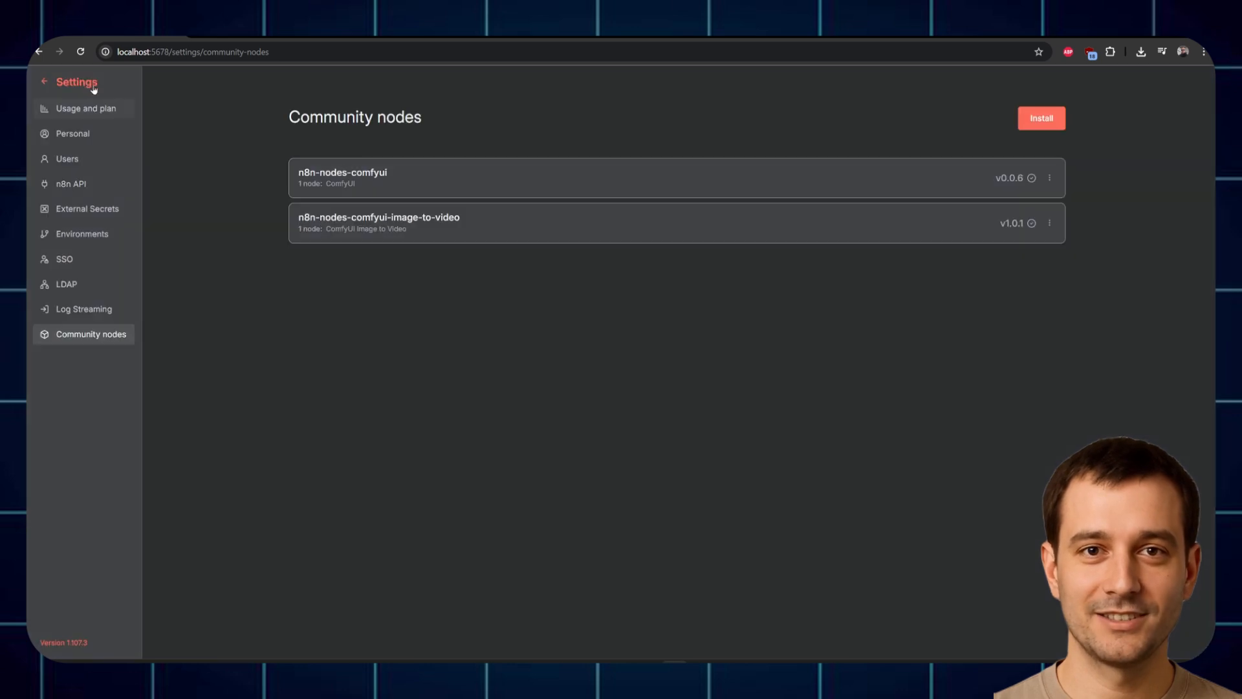
pyautogui.click(93, 88)
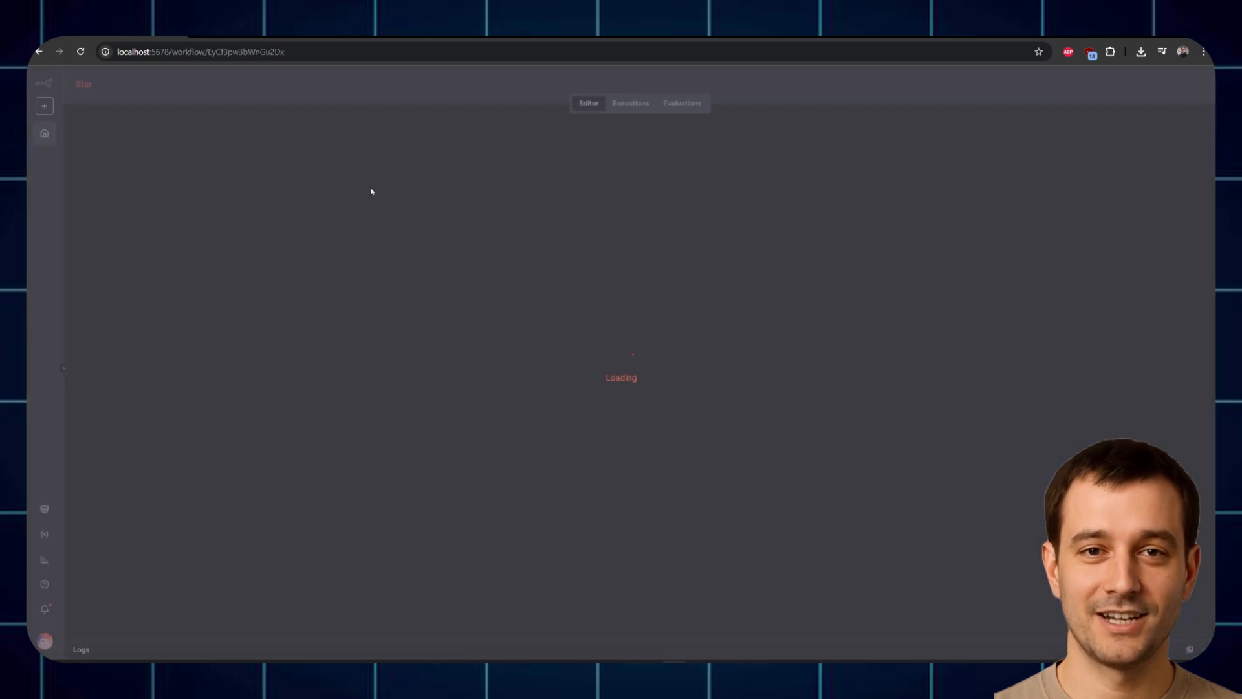
# Step: Review the 1. ComfyUI Image Generation1 node's Workflow JSON in the full editor, then close the editor
pyautogui.doubleClick(421, 490)
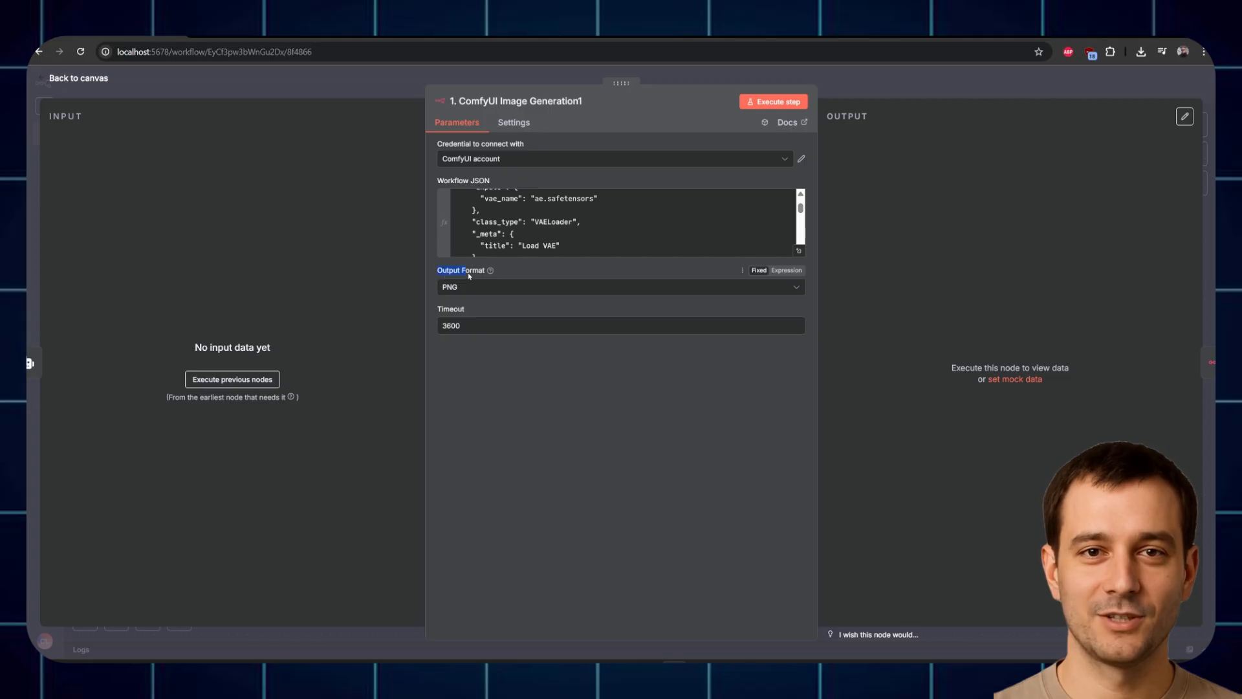
pyautogui.click(550, 230)
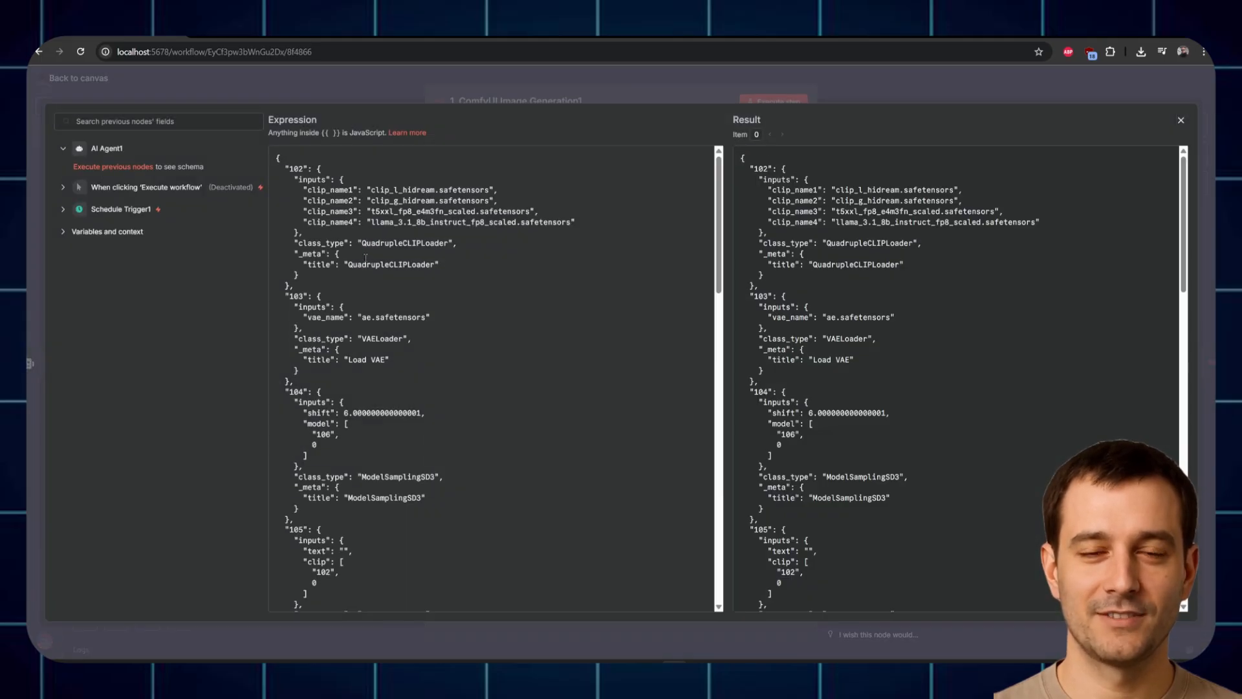
pyautogui.moveTo(294, 168); pyautogui.dragTo(449, 442)
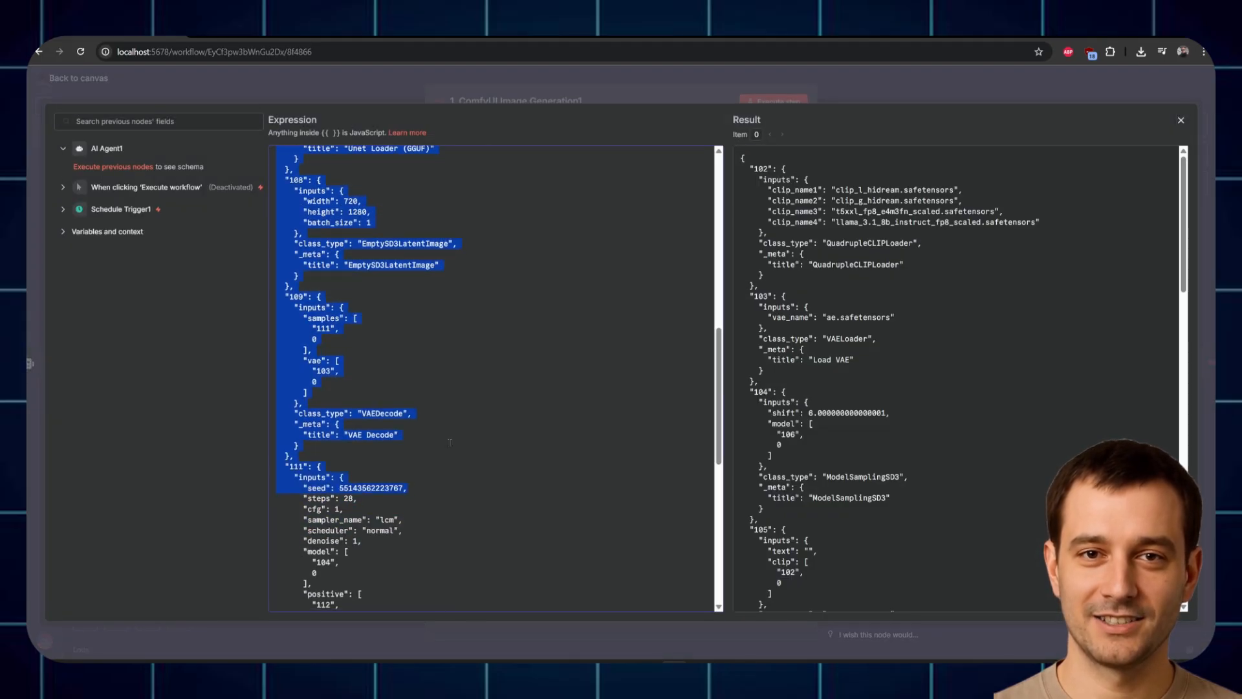
pyautogui.click(385, 318)
pyautogui.scroll(-7, 384, 318)
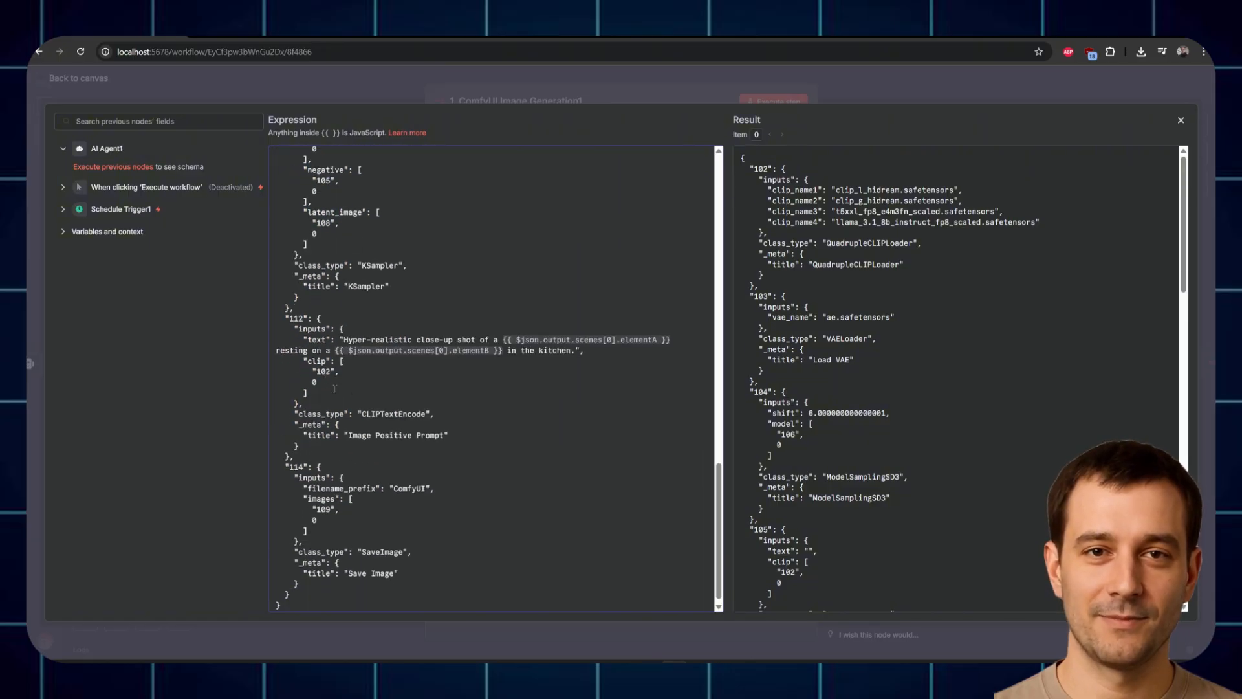
pyautogui.moveTo(716, 500); pyautogui.dragTo(715, 137)
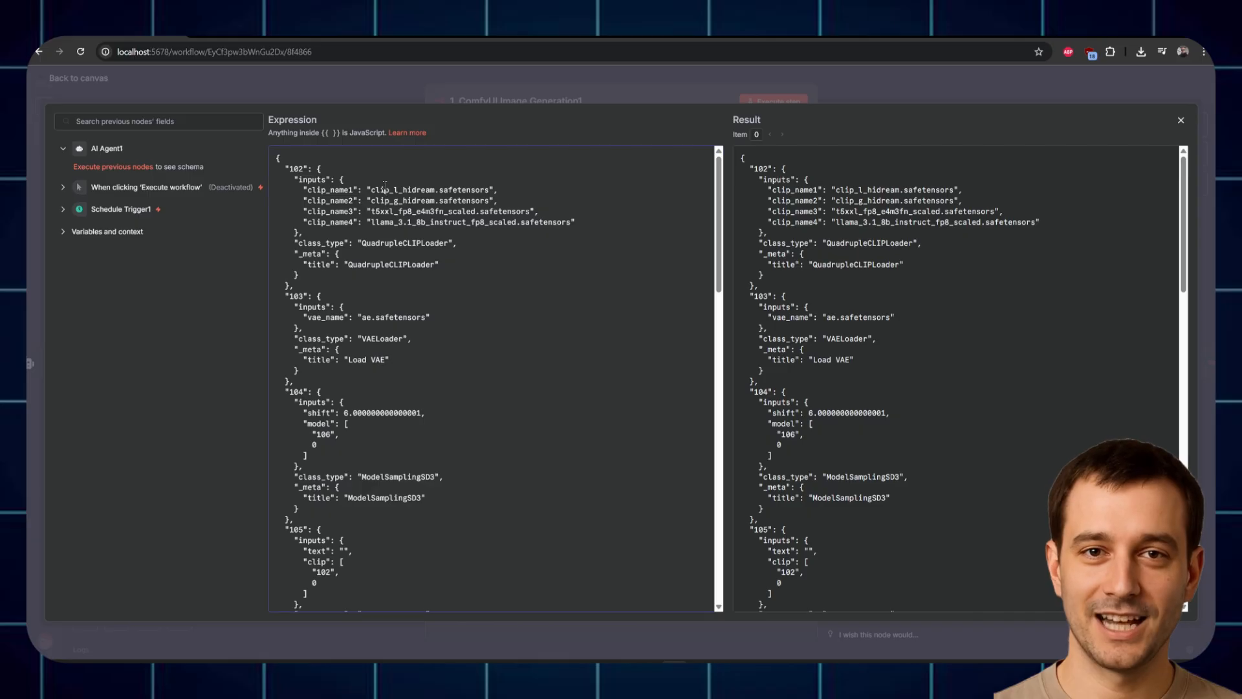
pyautogui.click(436, 88)
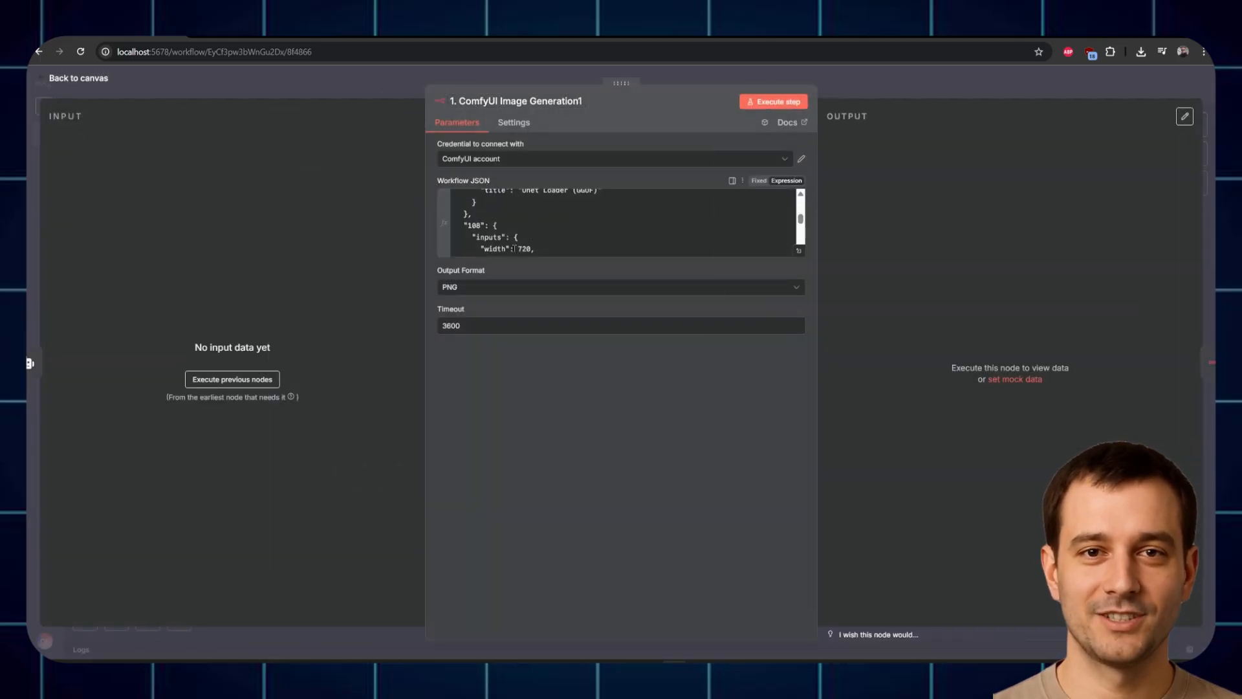
pyautogui.click(800, 158)
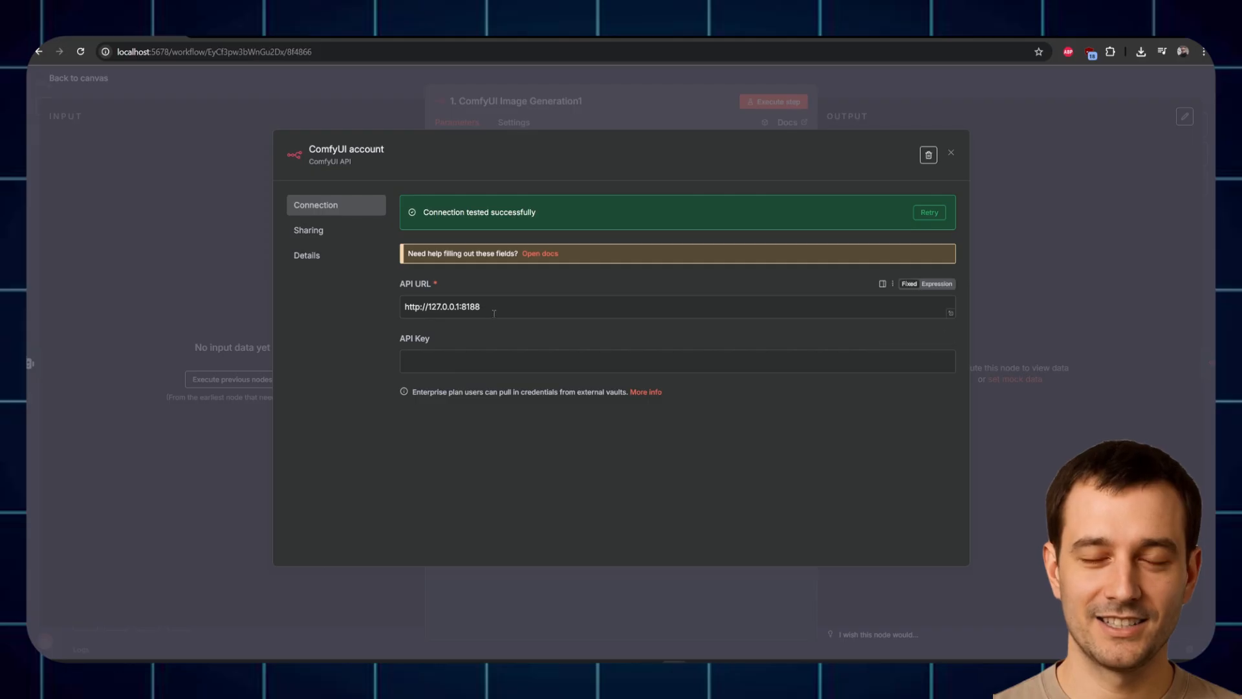
pyautogui.moveTo(495, 308); pyautogui.dragTo(355, 313)
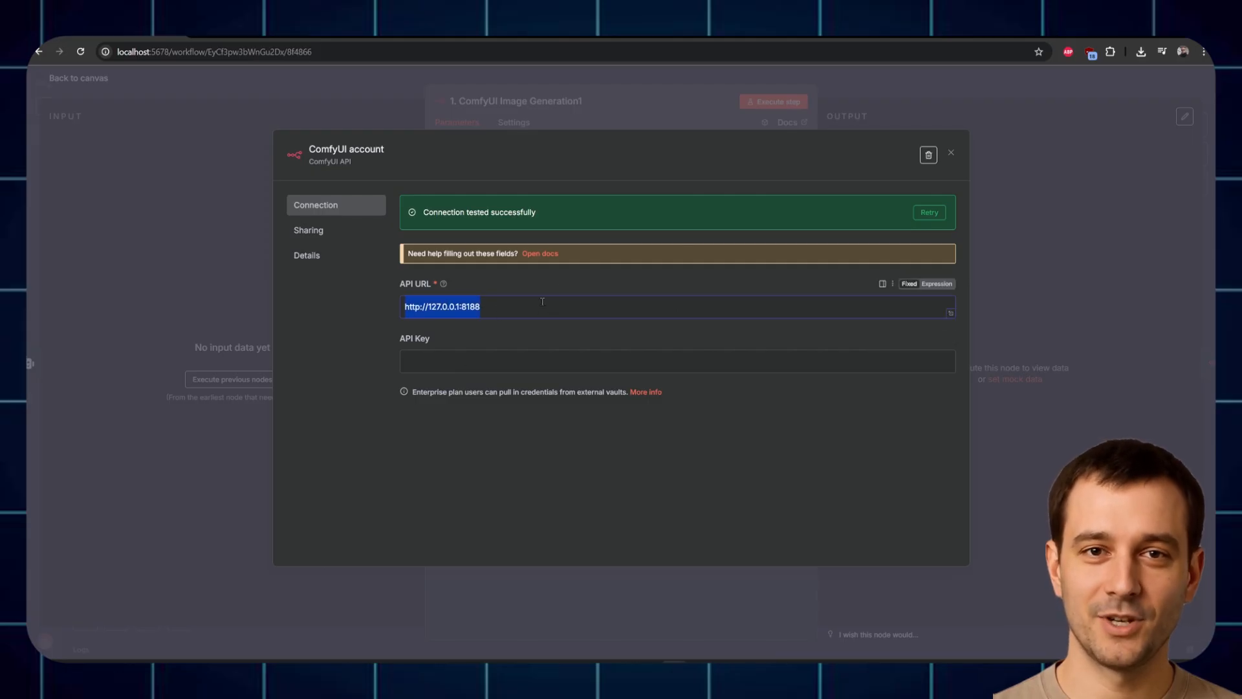
pyautogui.click(691, 640)
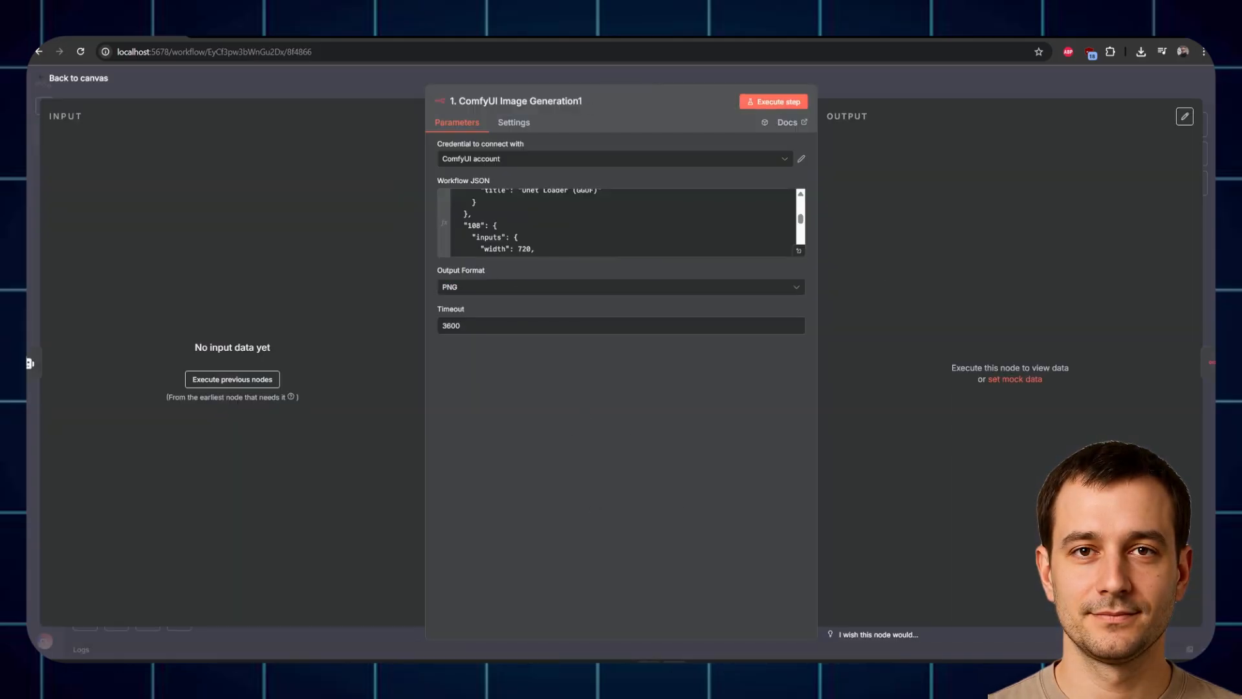
# Step: Look over the 1. ComfyUI Image to Video1 settings, then bring up the Merge video clips1 node
pyautogui.press('Escape')
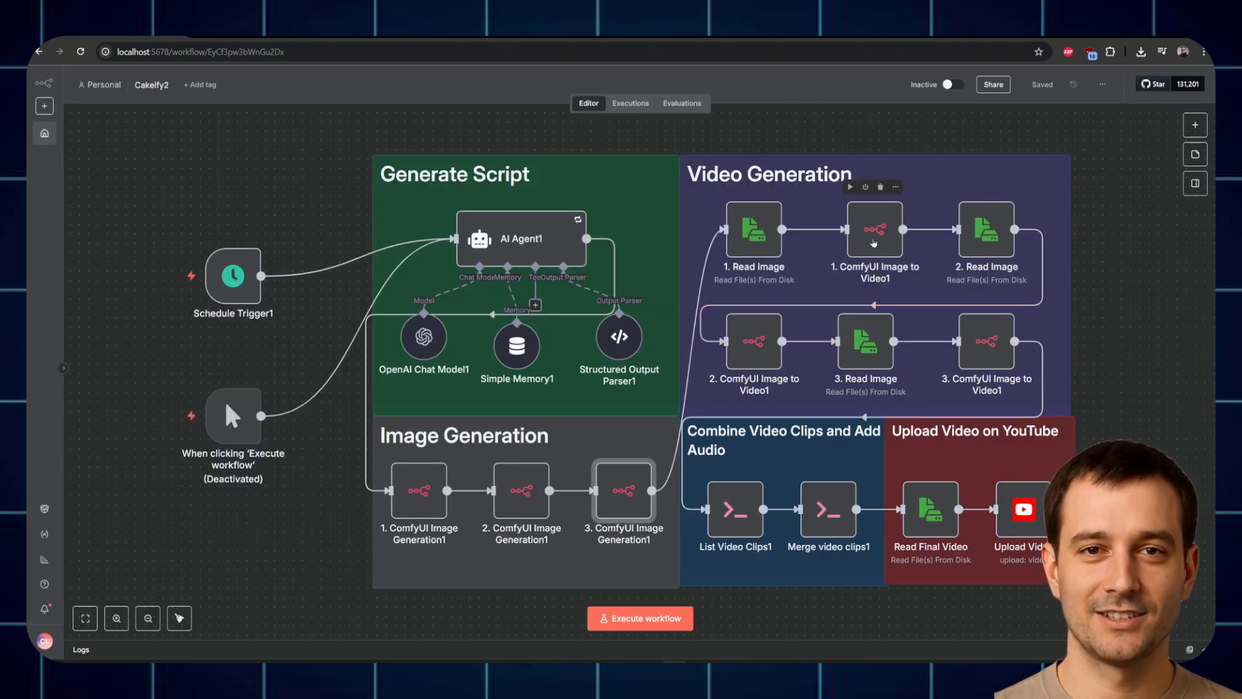
pyautogui.doubleClick(873, 243)
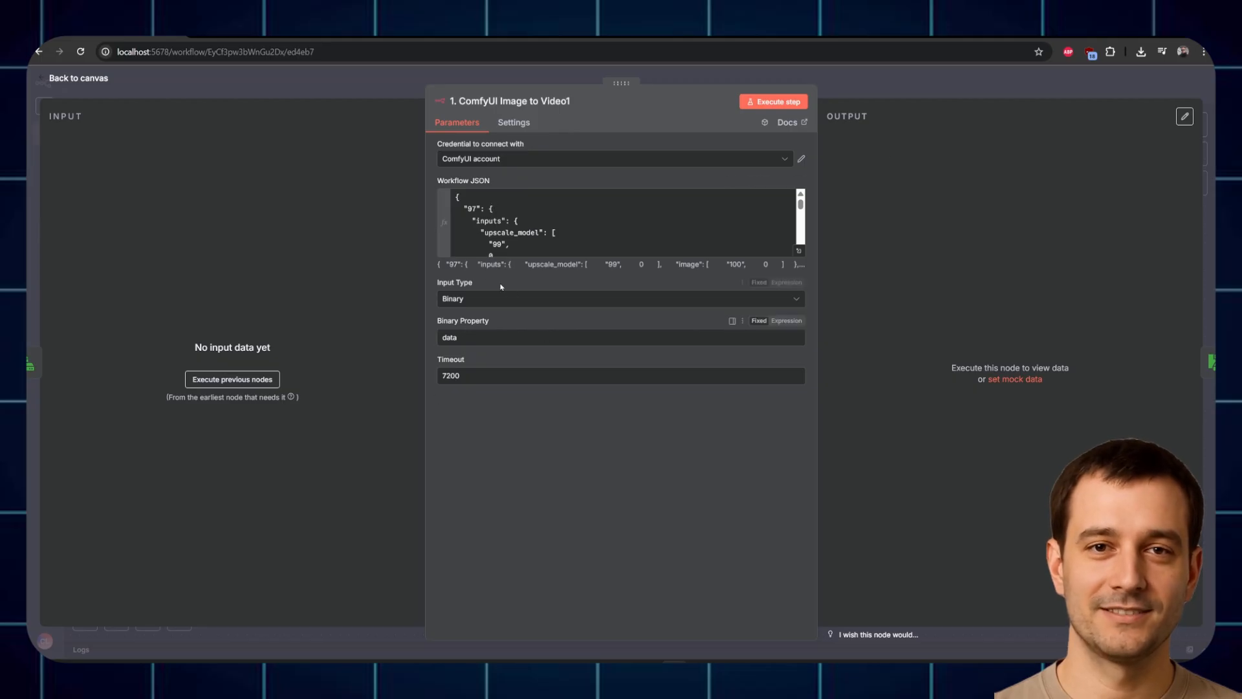
pyautogui.press('Escape')
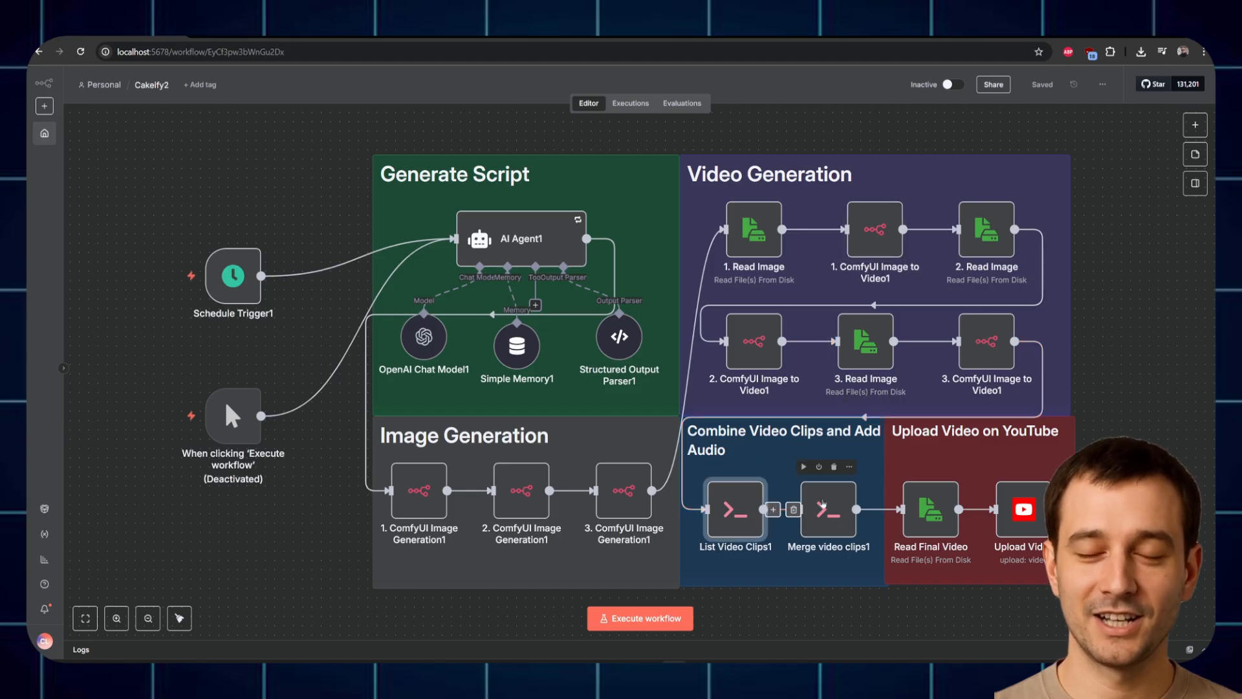
pyautogui.doubleClick(840, 518)
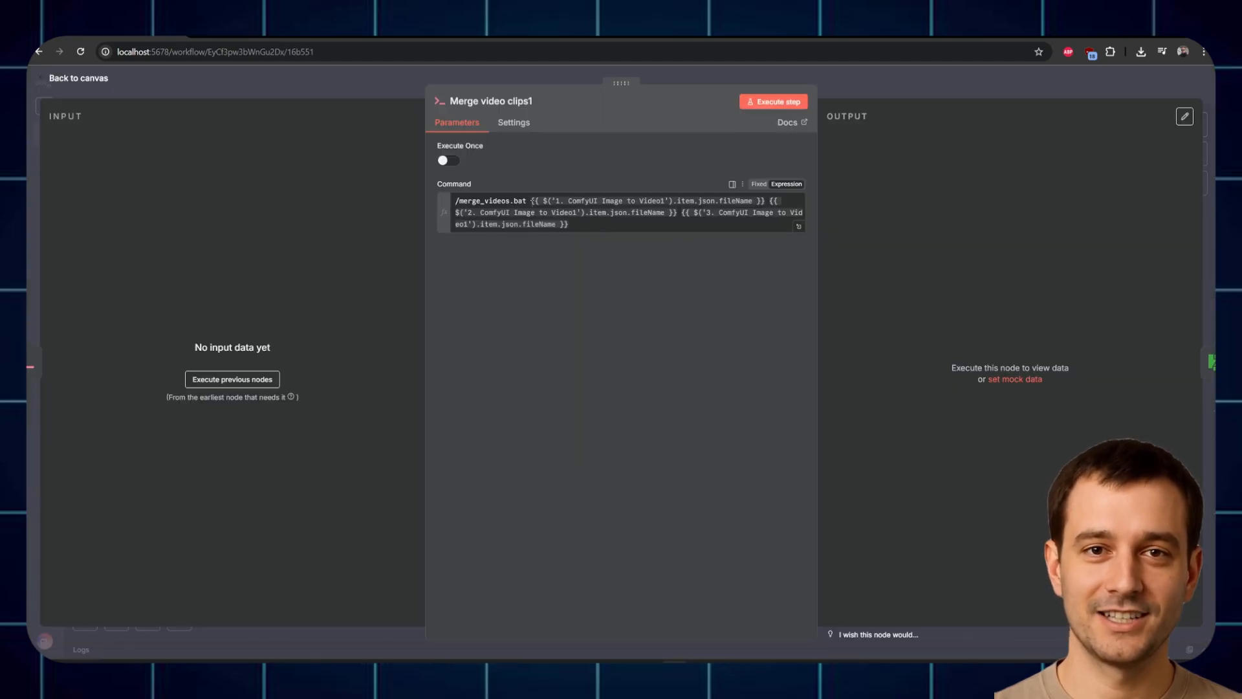
# Step: Check the merge_videos.bat command, then edit Upload Video's YouTube account 4 credential
pyautogui.doubleClick(501, 202)
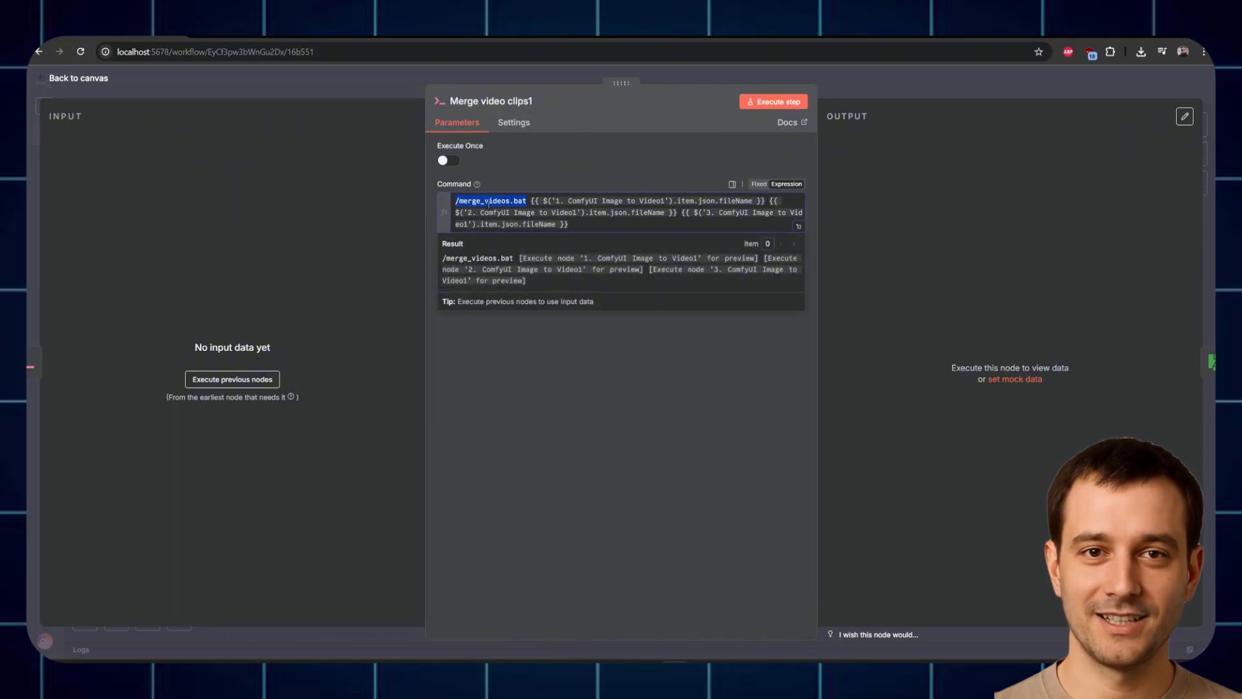
pyautogui.click(572, 159)
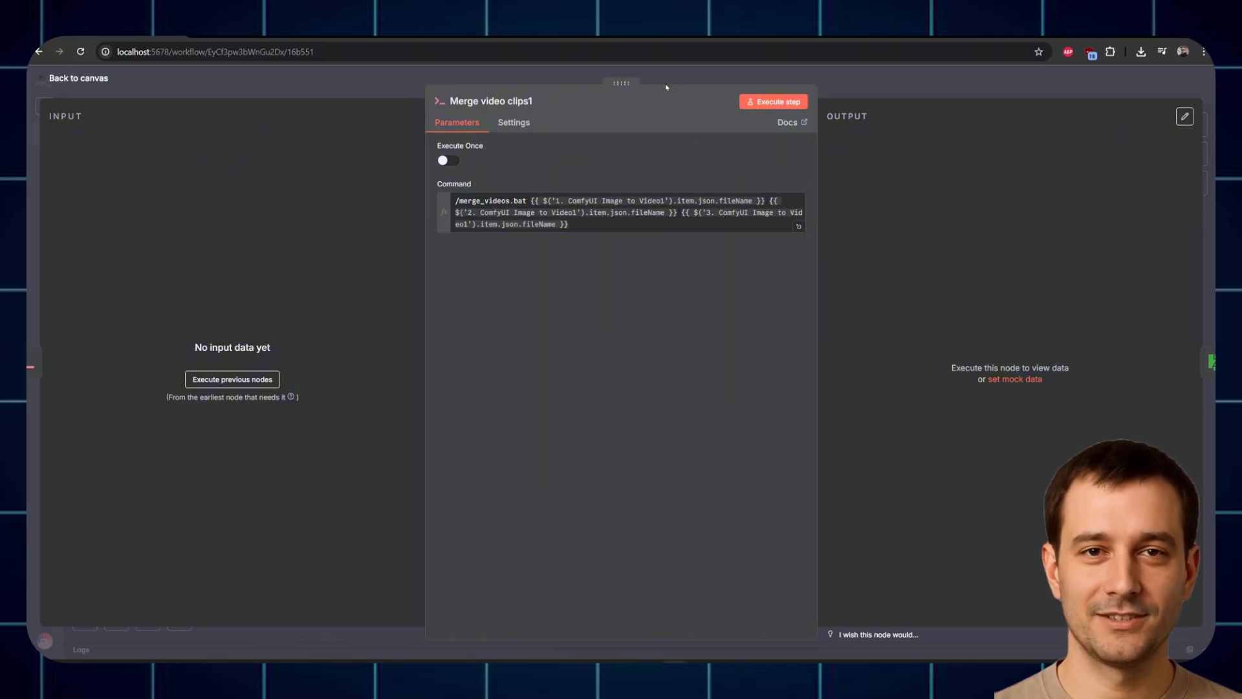
pyautogui.click(675, 80)
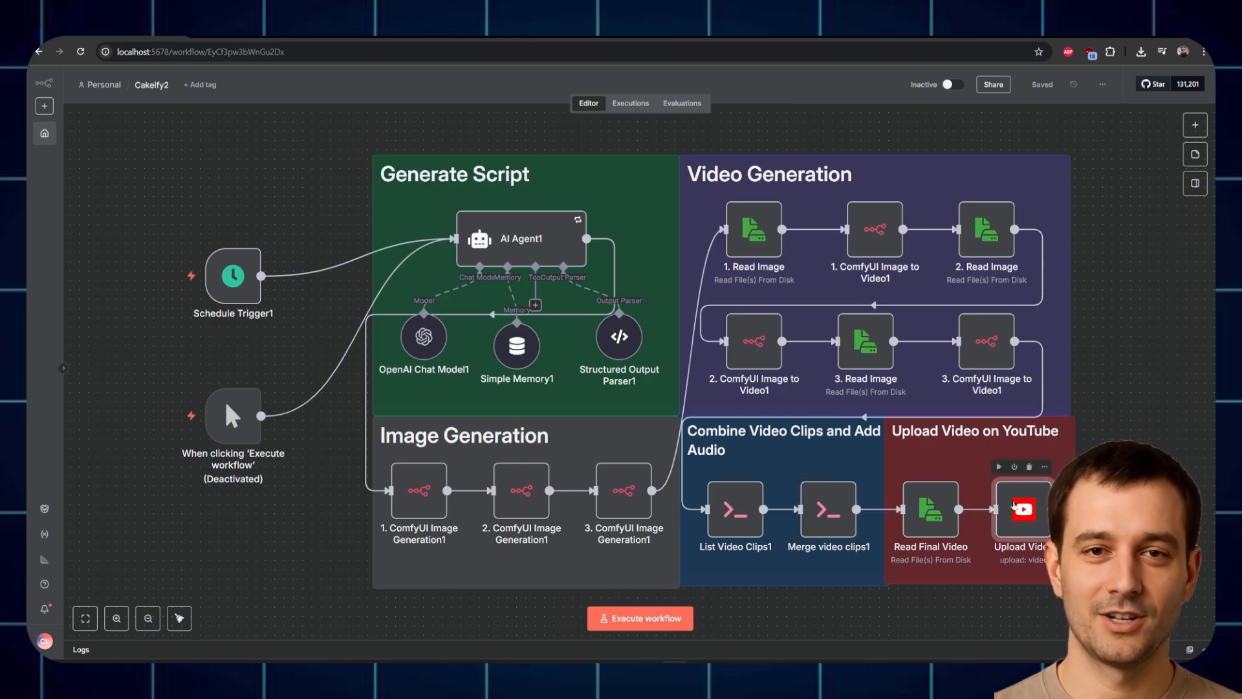
pyautogui.doubleClick(1028, 509)
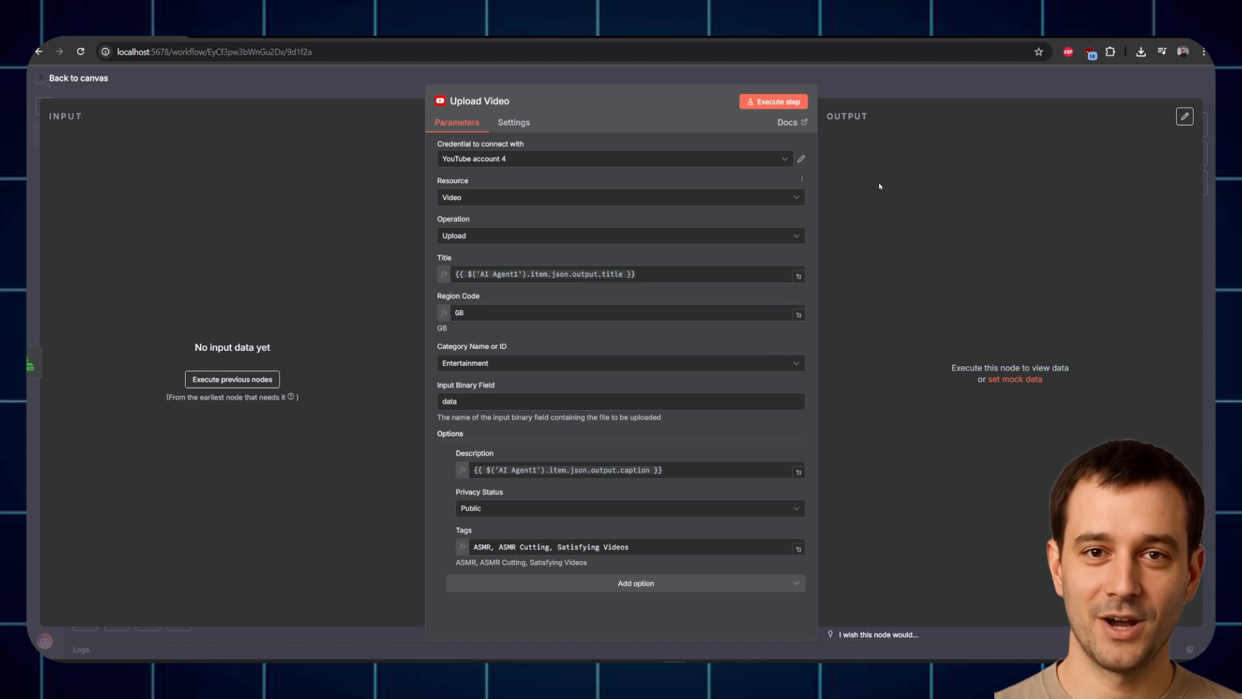
pyautogui.click(801, 161)
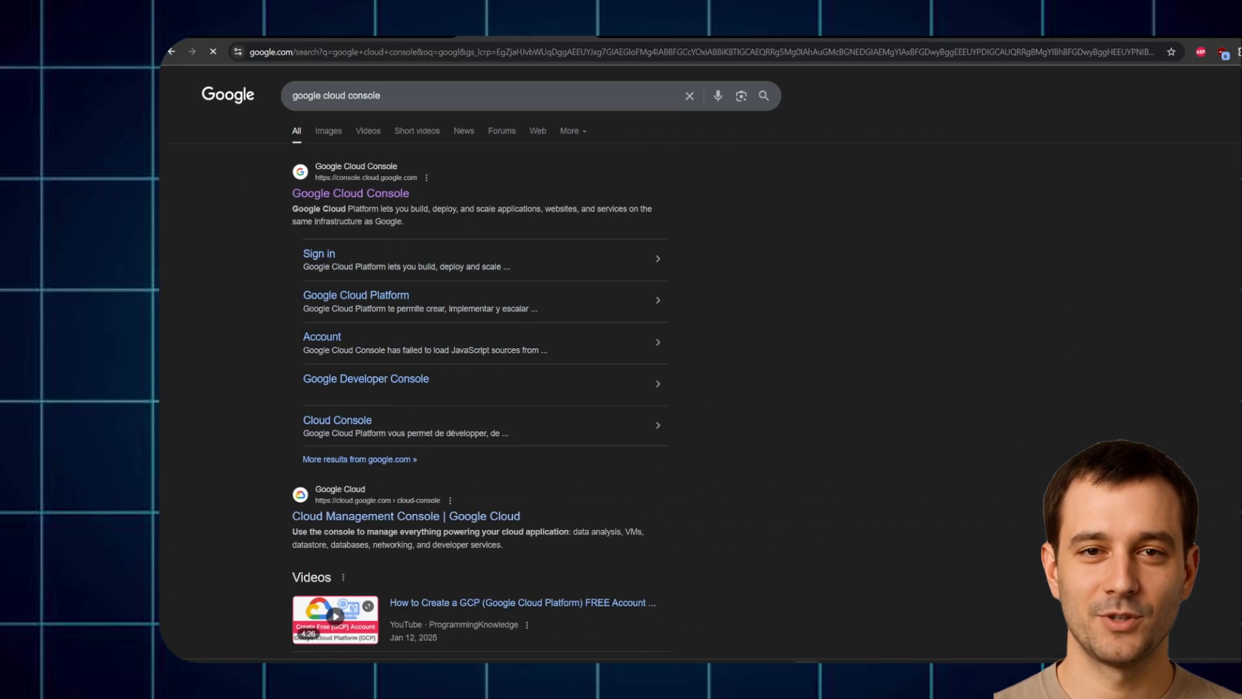
# Step: In Google Cloud Console, start a new OAuth client under OAuth consent screen > Clients
pyautogui.click(247, 194)
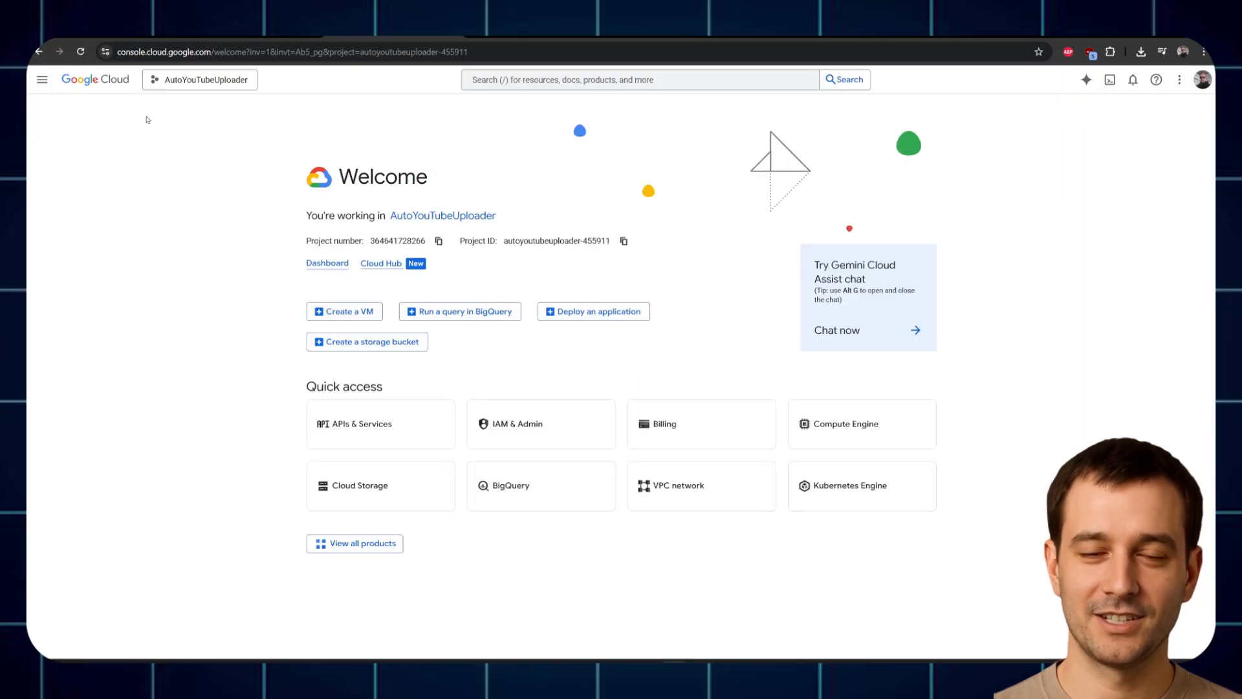
pyautogui.click(43, 79)
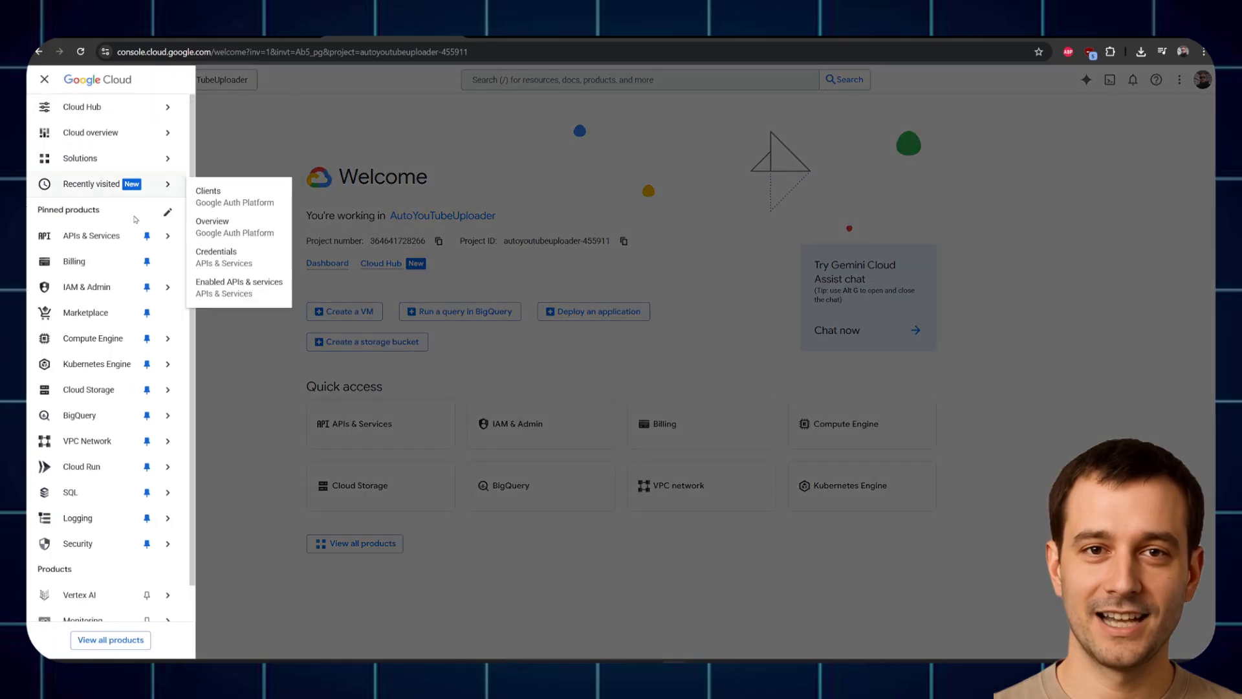
pyautogui.moveTo(170, 238)
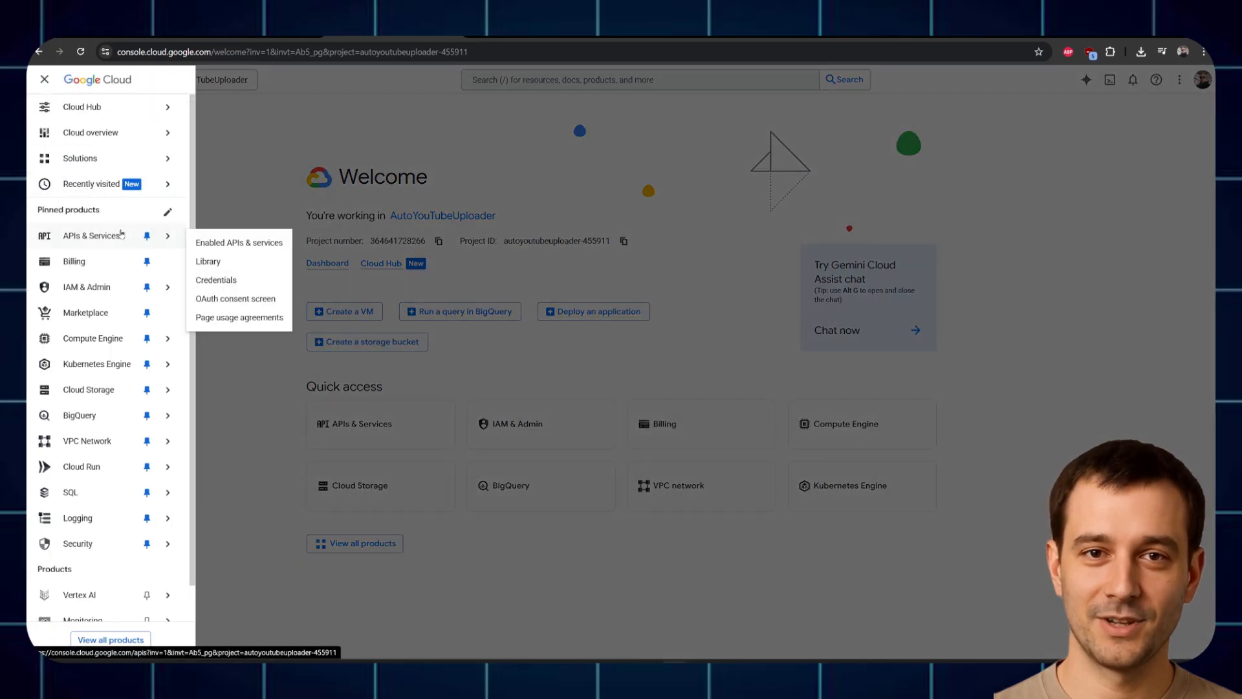
pyautogui.click(240, 301)
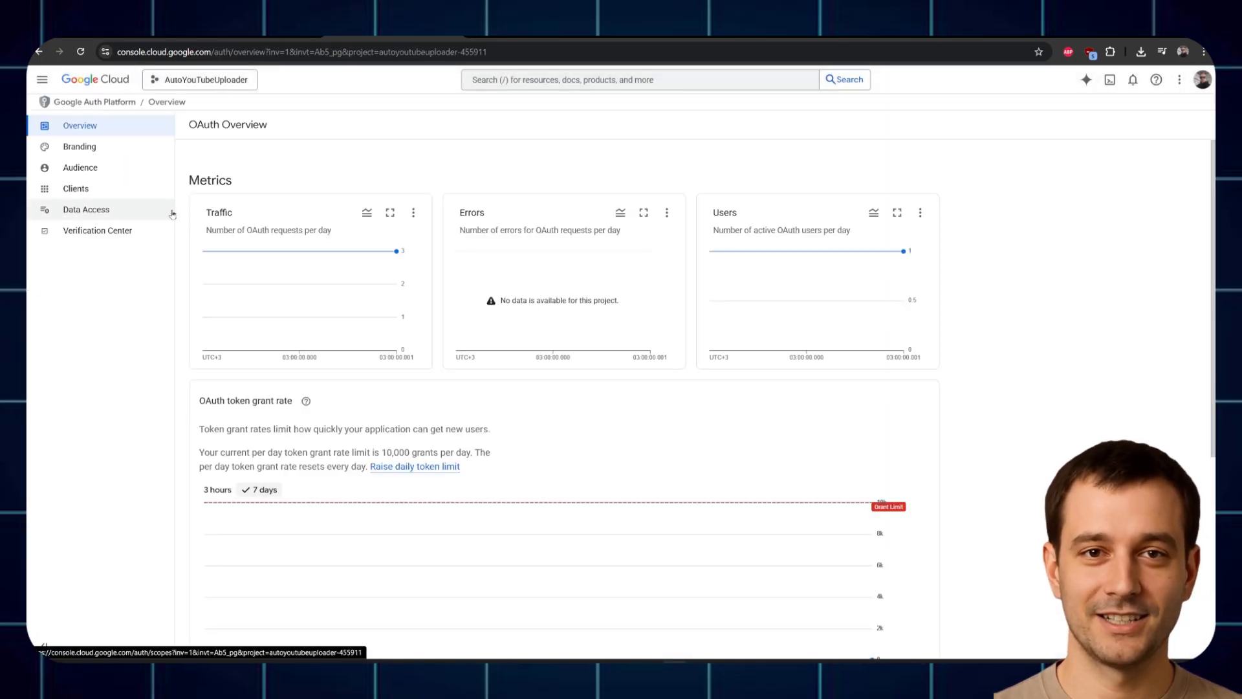
pyautogui.click(114, 195)
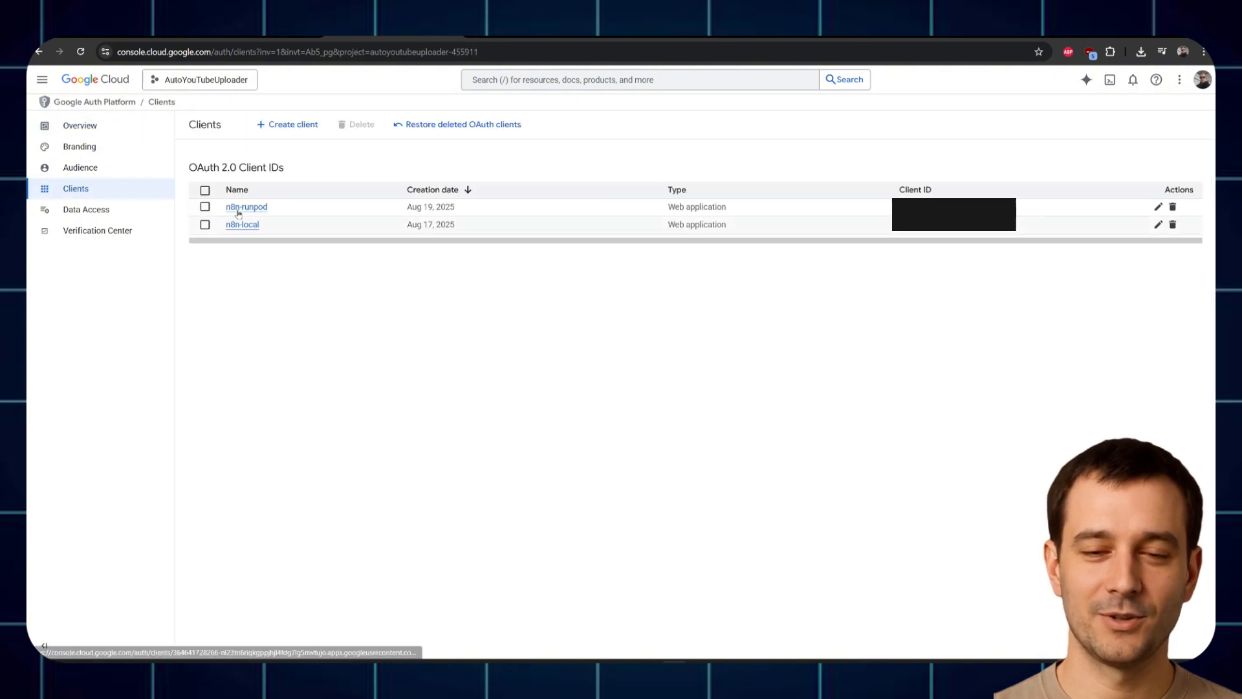
pyautogui.click(290, 123)
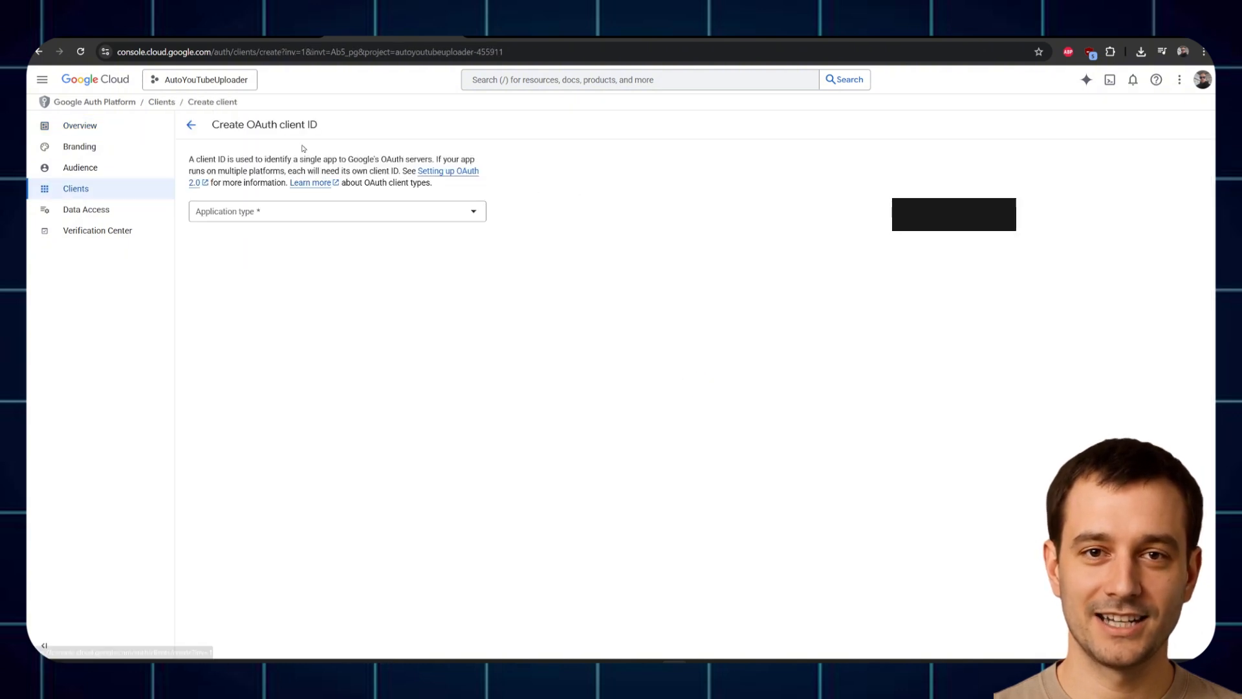
# Step: Create a Web application client named 'test' using n8n's OAuth redirect URL as its URI
pyautogui.click(474, 212)
pyautogui.tripleClick(302, 241)
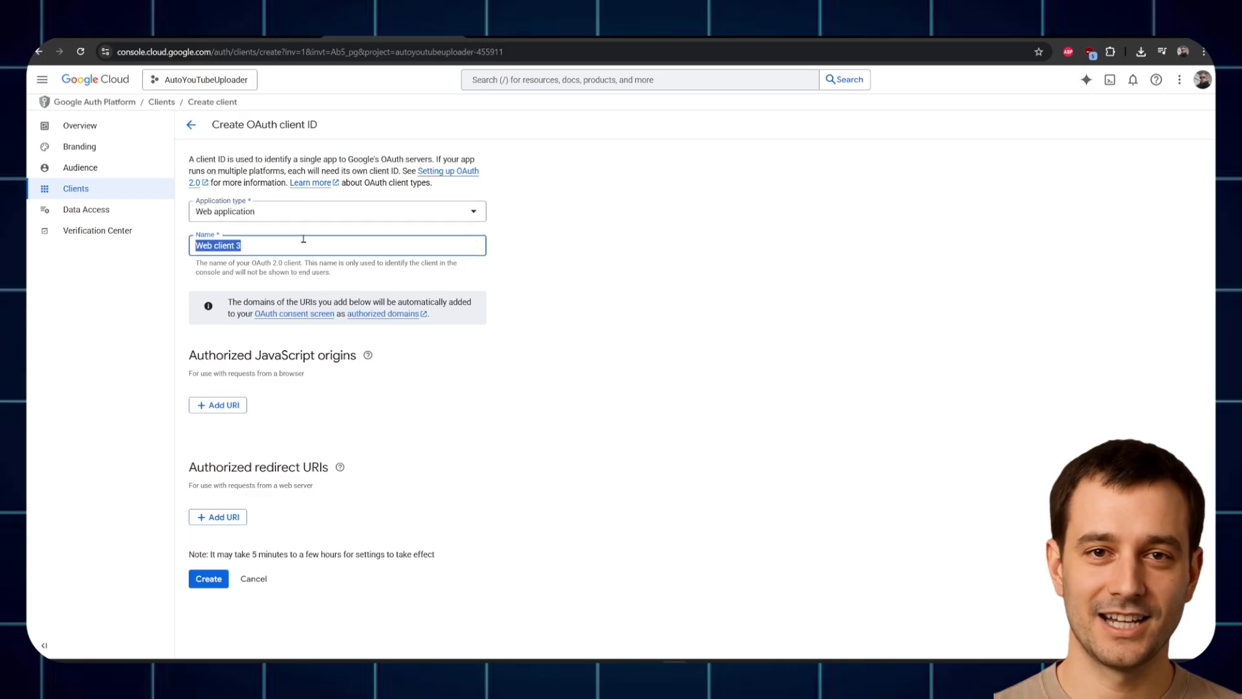
pyautogui.write('test')
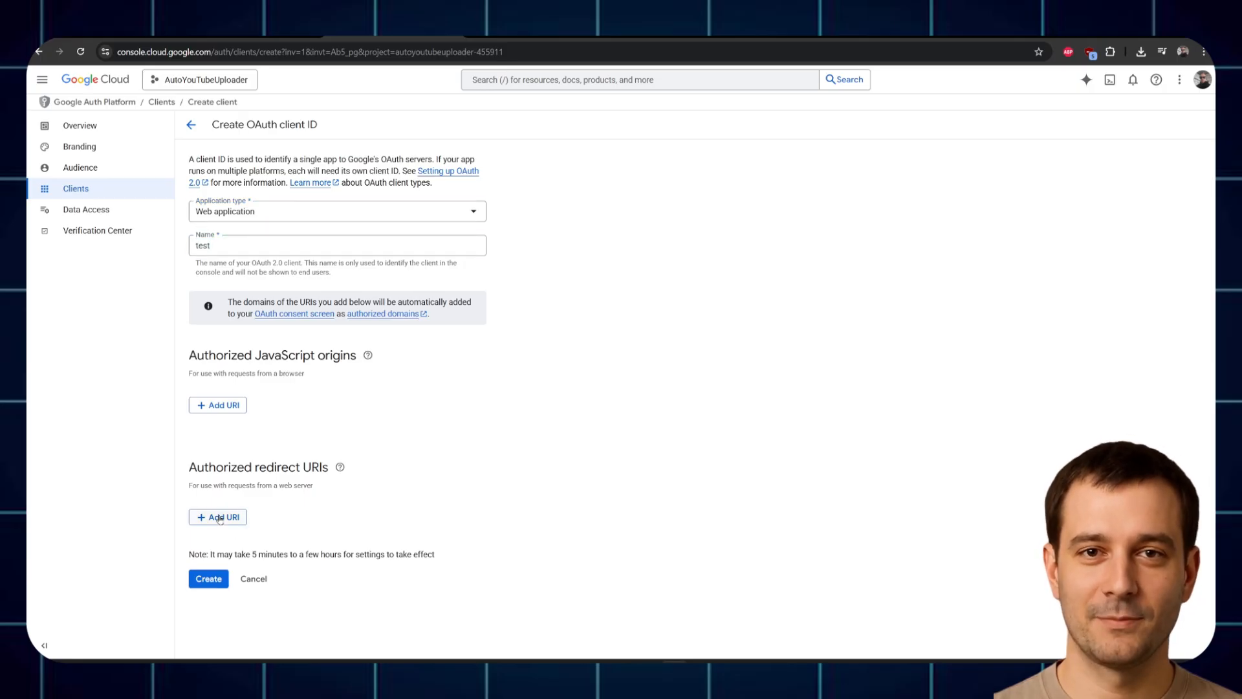
pyautogui.click(222, 516)
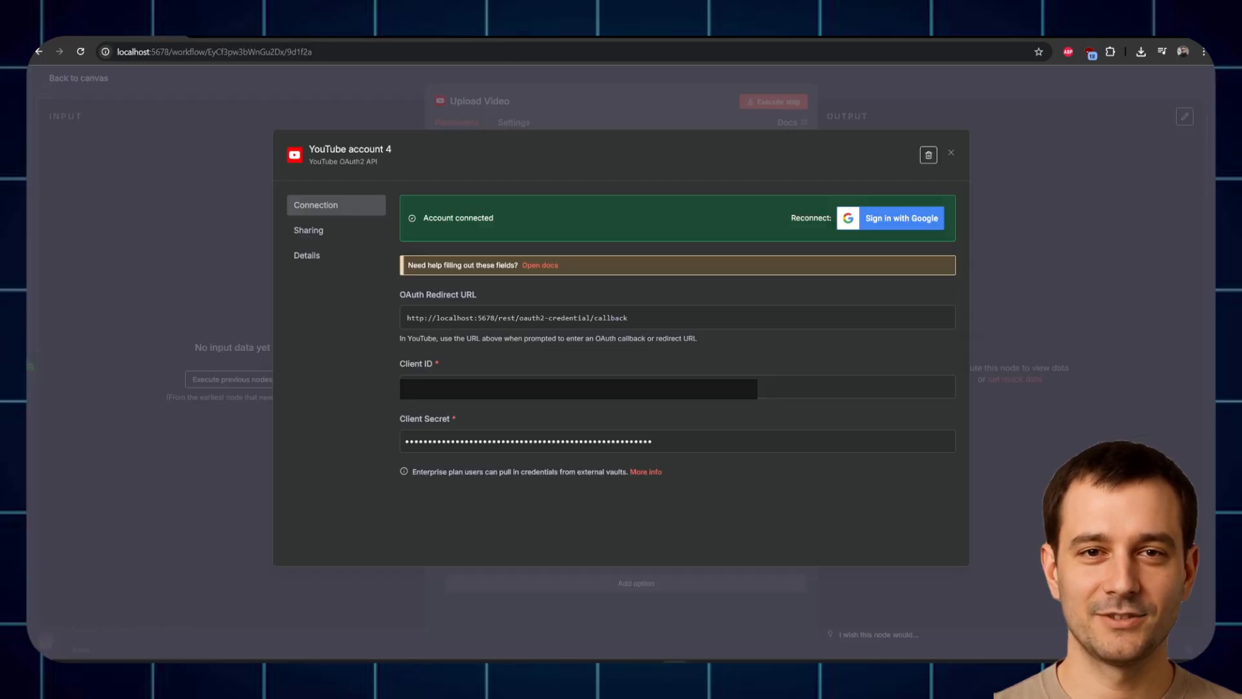
pyautogui.click(873, 331)
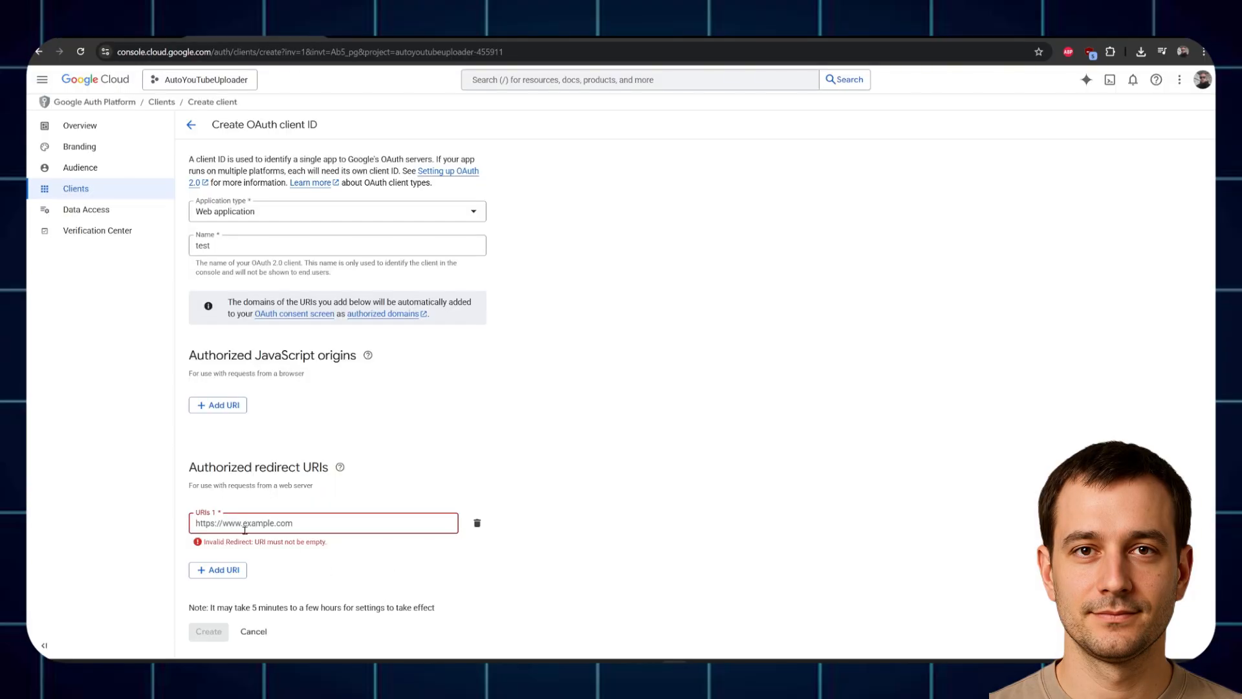
pyautogui.write('http://localhost:5678/rest/oauth2-credential/callback')
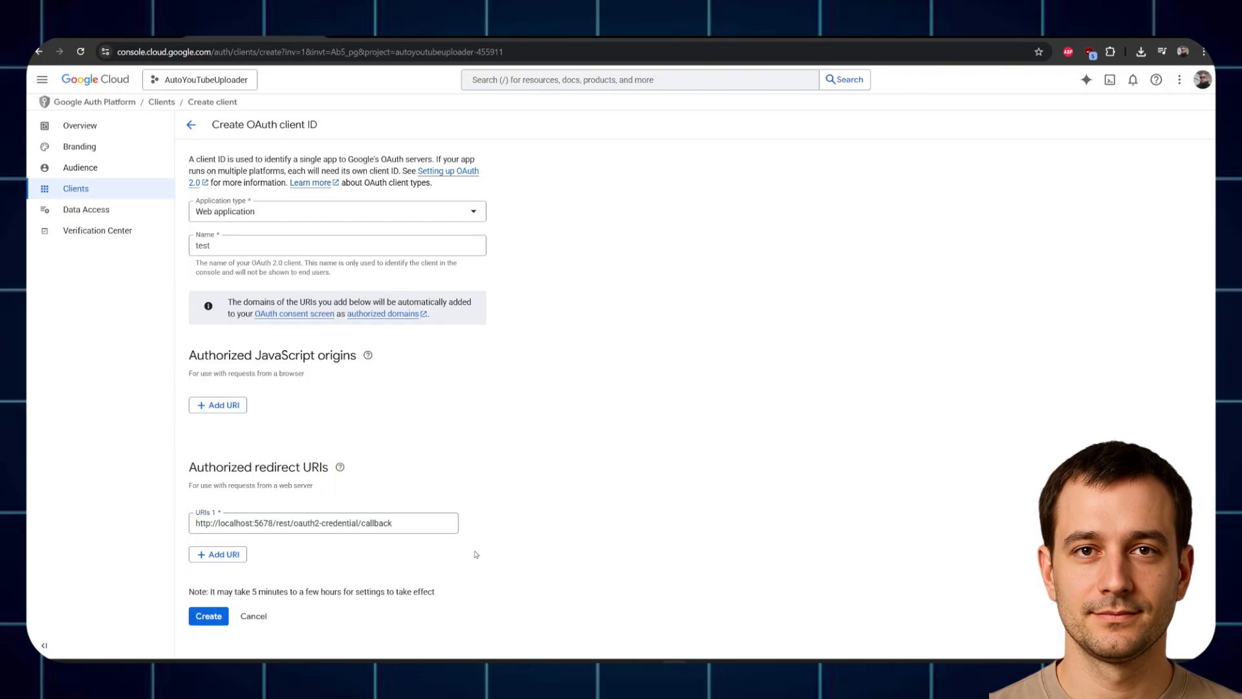
pyautogui.click(217, 616)
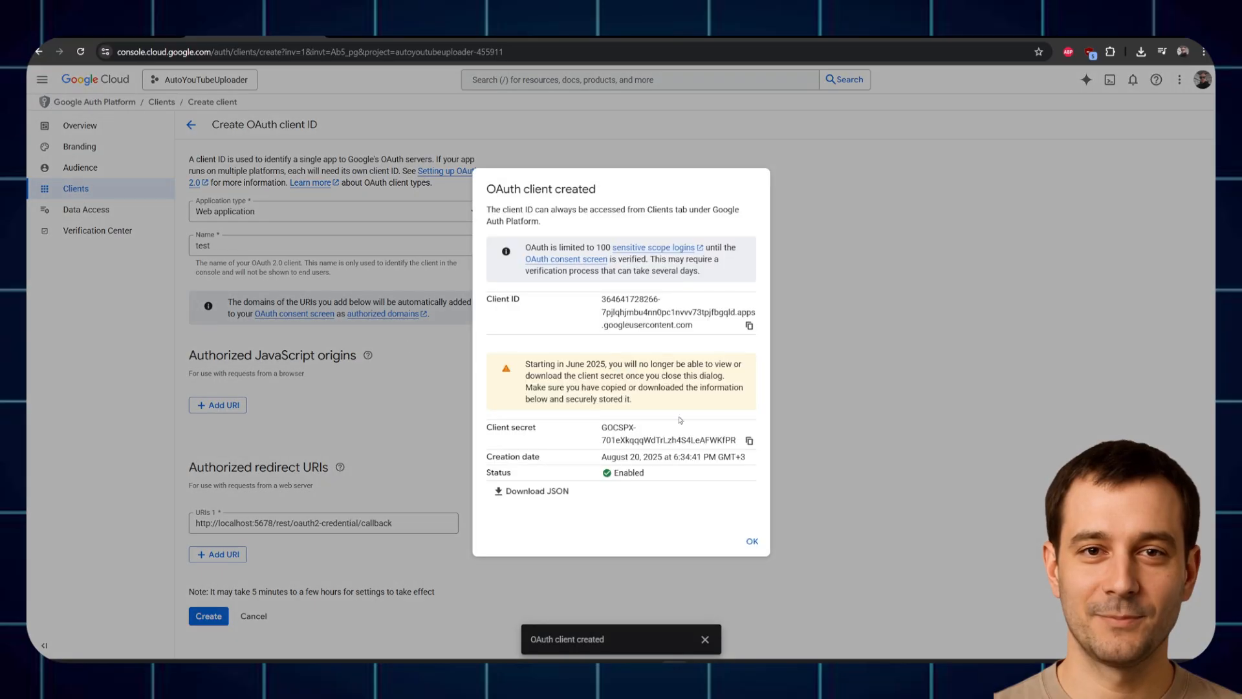
# Step: Replace the n8n credential's Client ID and Client Secret with the new 'test' client's values
pyautogui.click(749, 326)
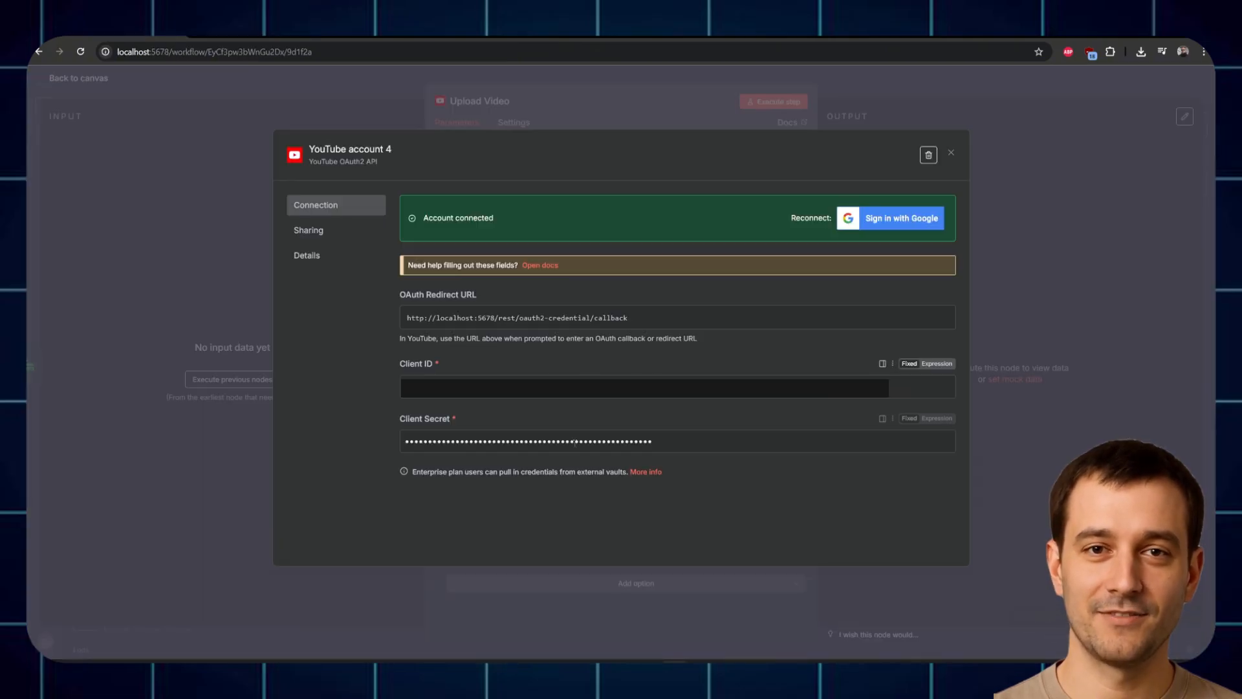
pyautogui.moveTo(721, 387); pyautogui.dragTo(156, 366)
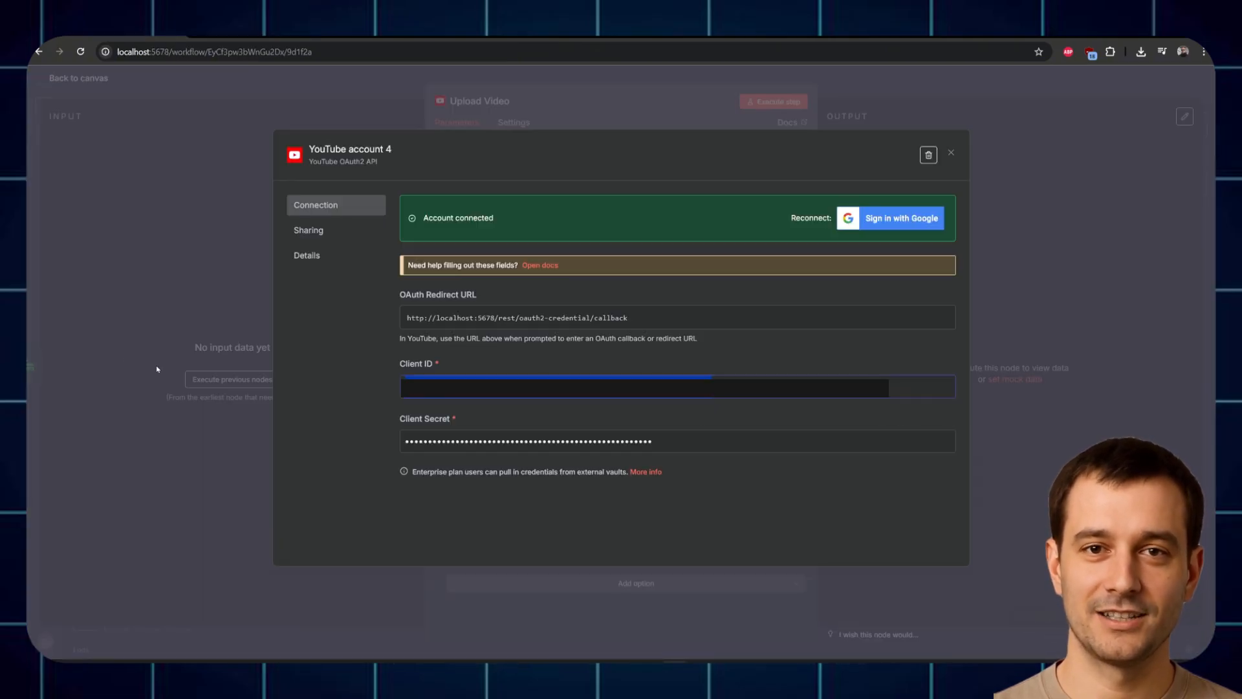
pyautogui.hotkey('ctrl', 'v')
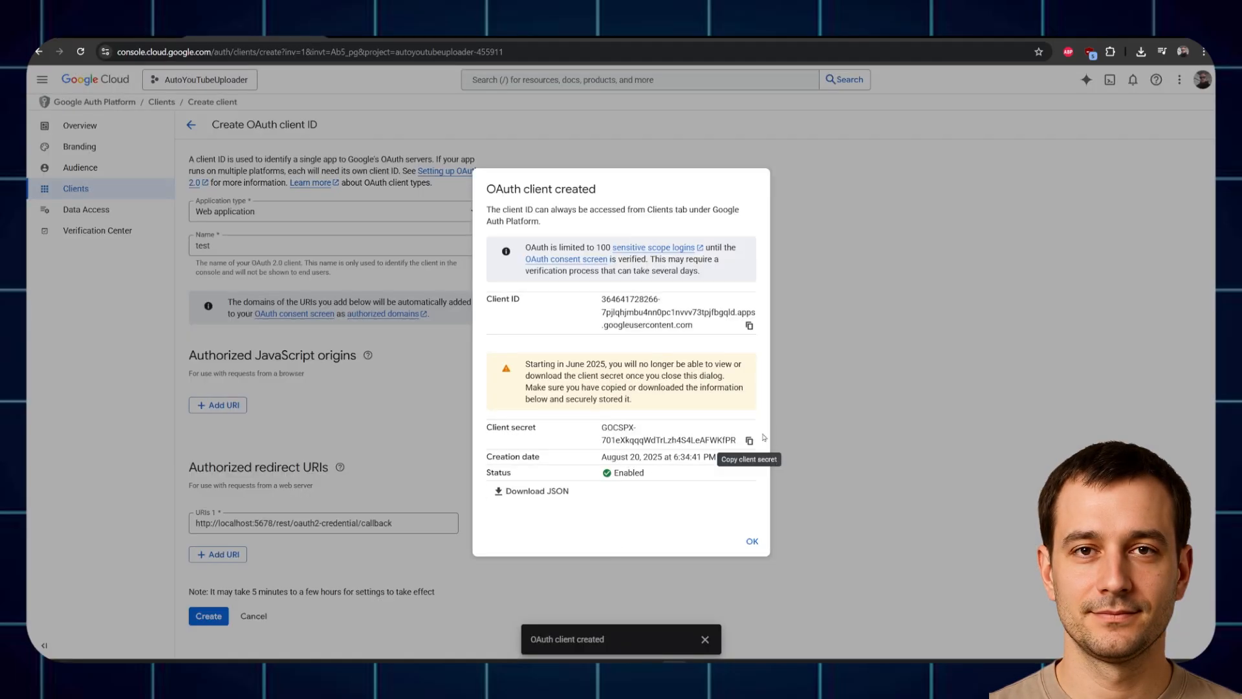
pyautogui.click(749, 442)
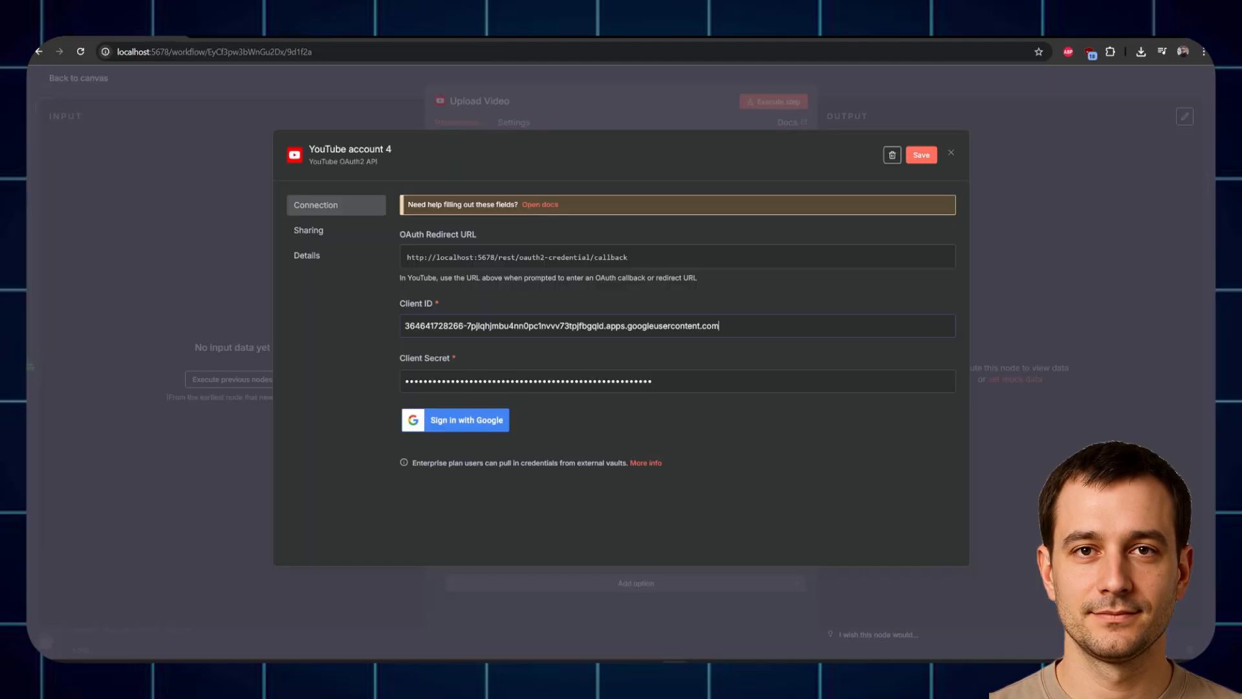
pyautogui.moveTo(654, 381); pyautogui.dragTo(272, 387)
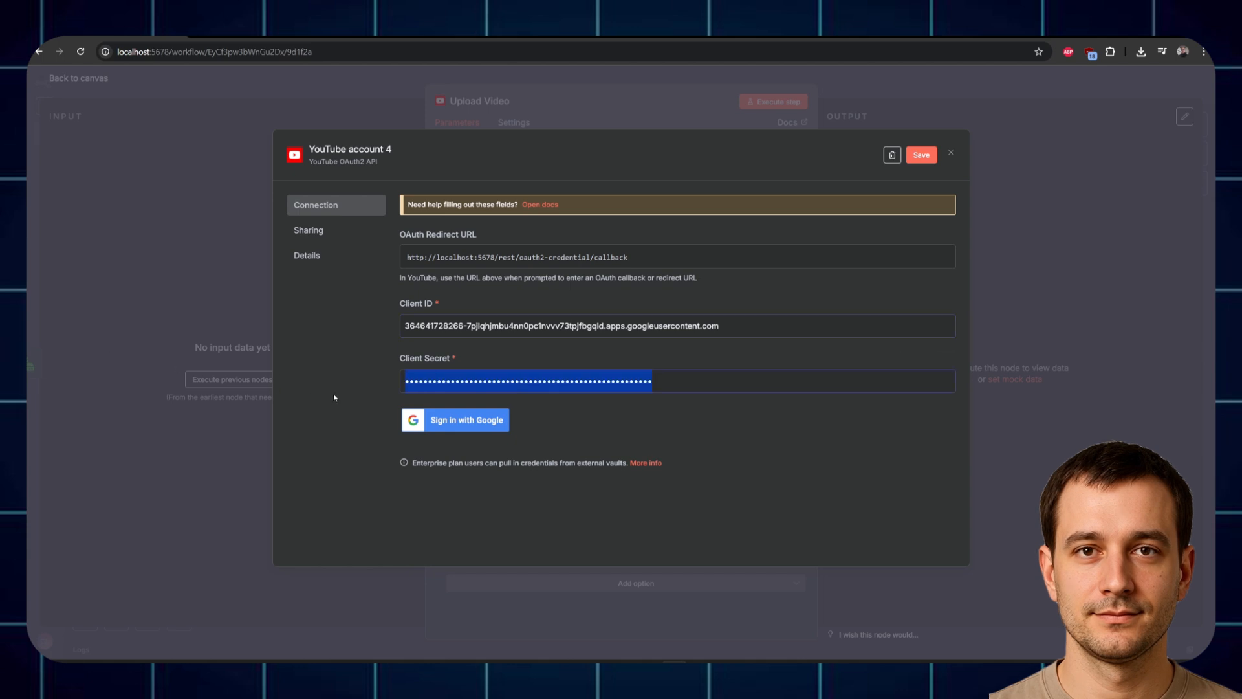
pyautogui.hotkey('ctrl', 'v')
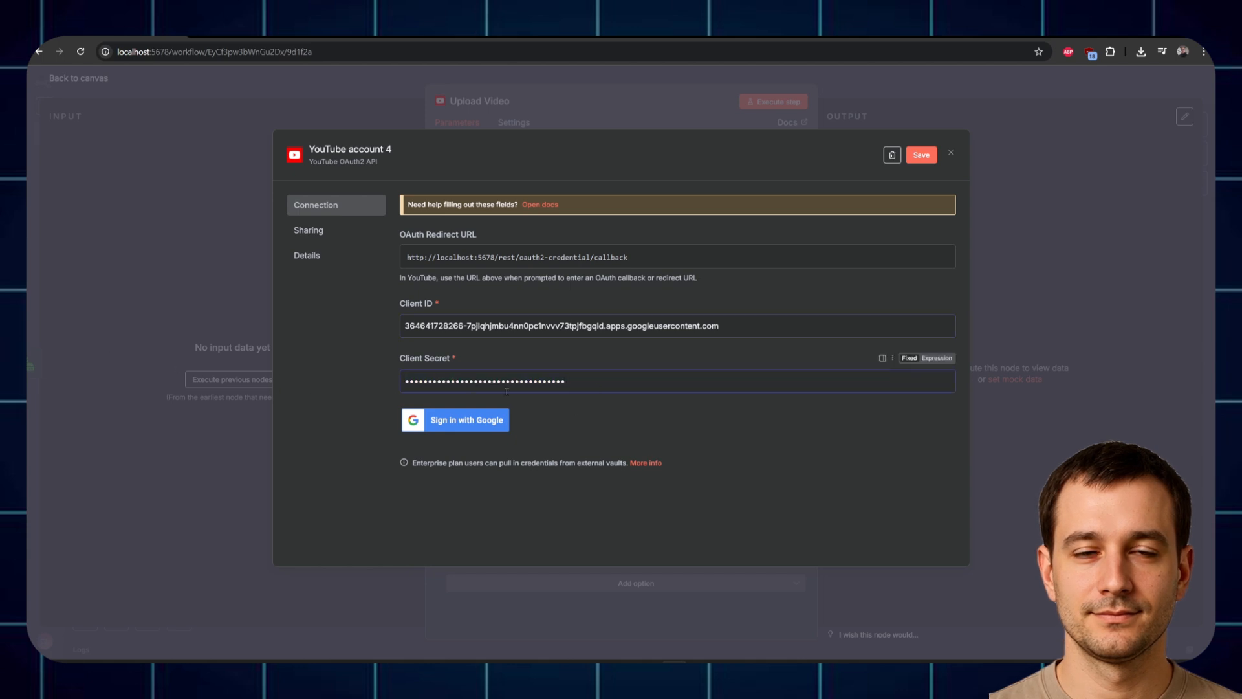
# Step: Sign in with Google to connect YouTube account 4, then close the credential and node
pyautogui.click(469, 424)
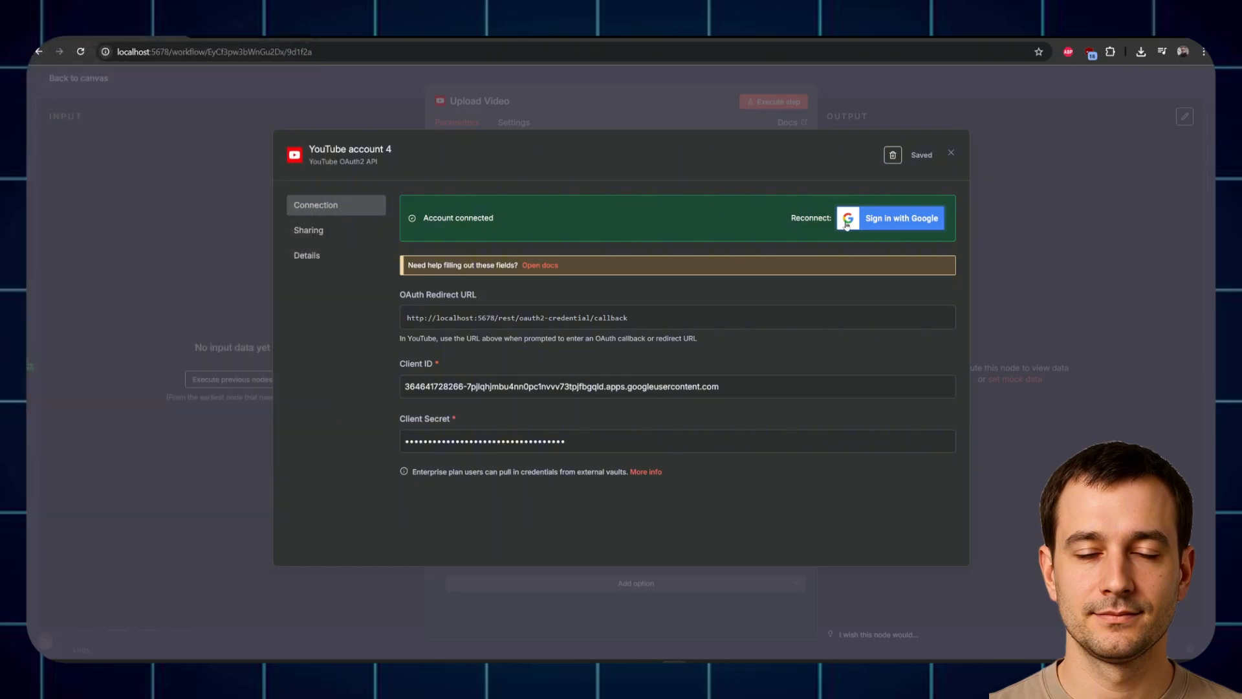
pyautogui.click(951, 153)
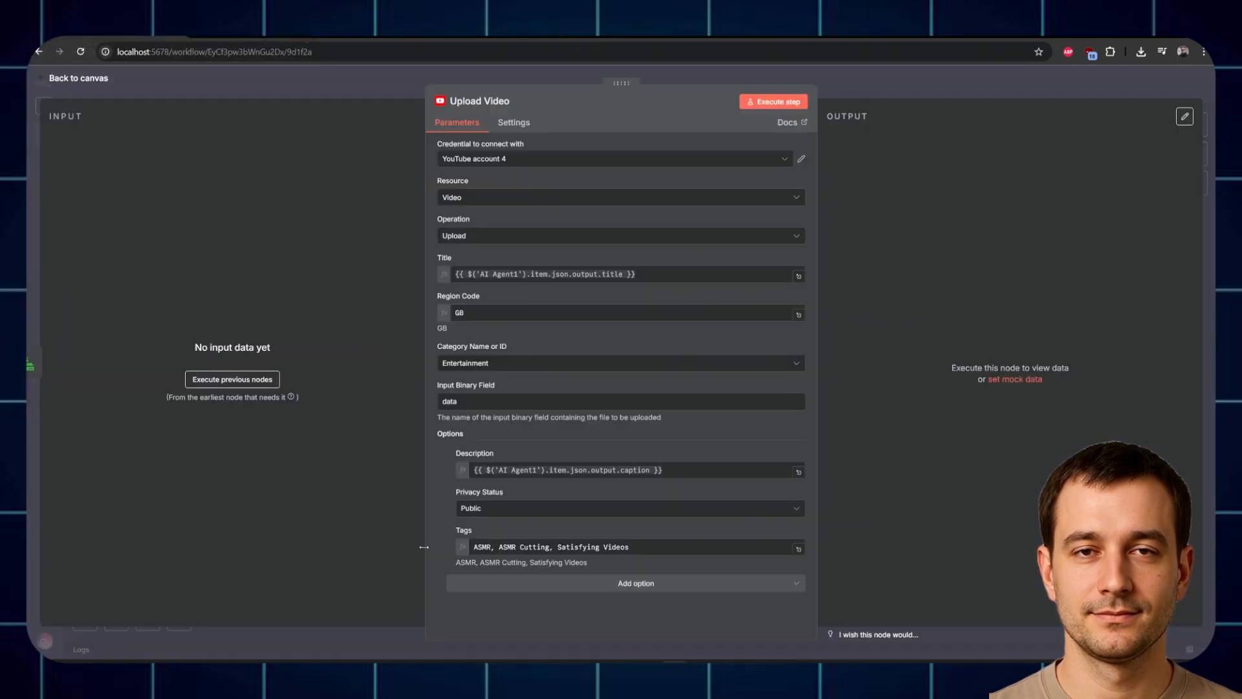
pyautogui.press('Escape')
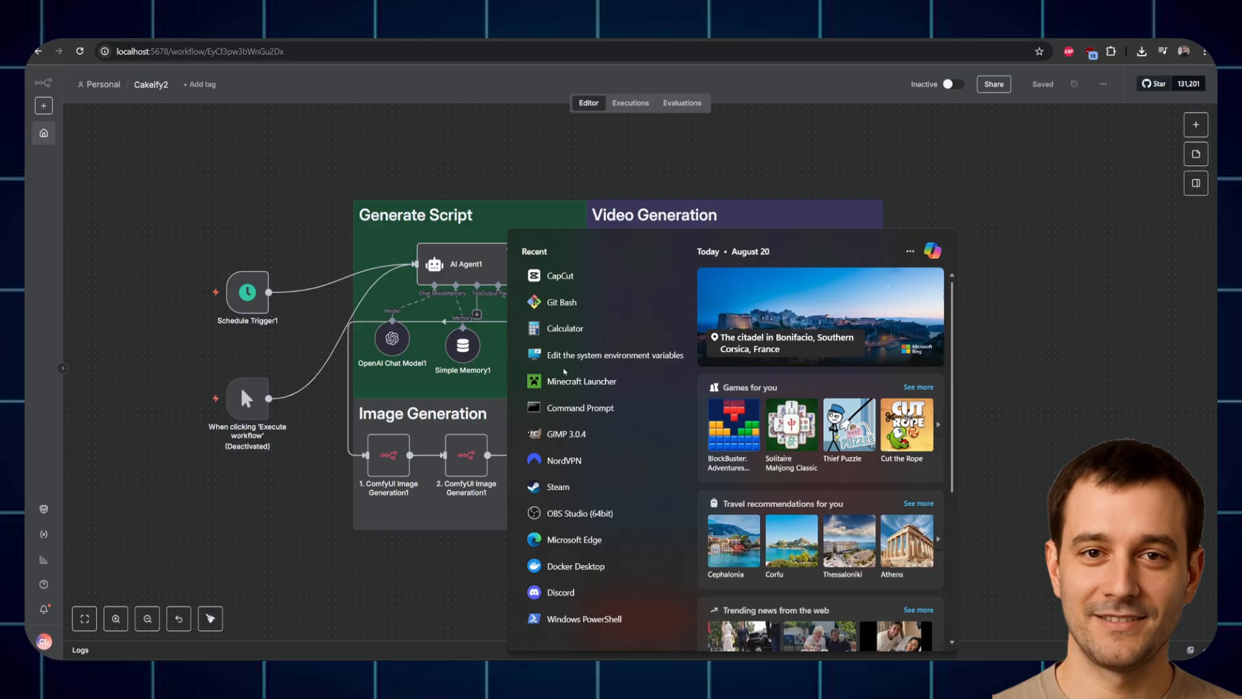
# Step: Confirm the user variable N8N_DEFAULT_BINARY_DATA_MODE is filesystem, accept it and close System Properties
pyautogui.click(567, 356)
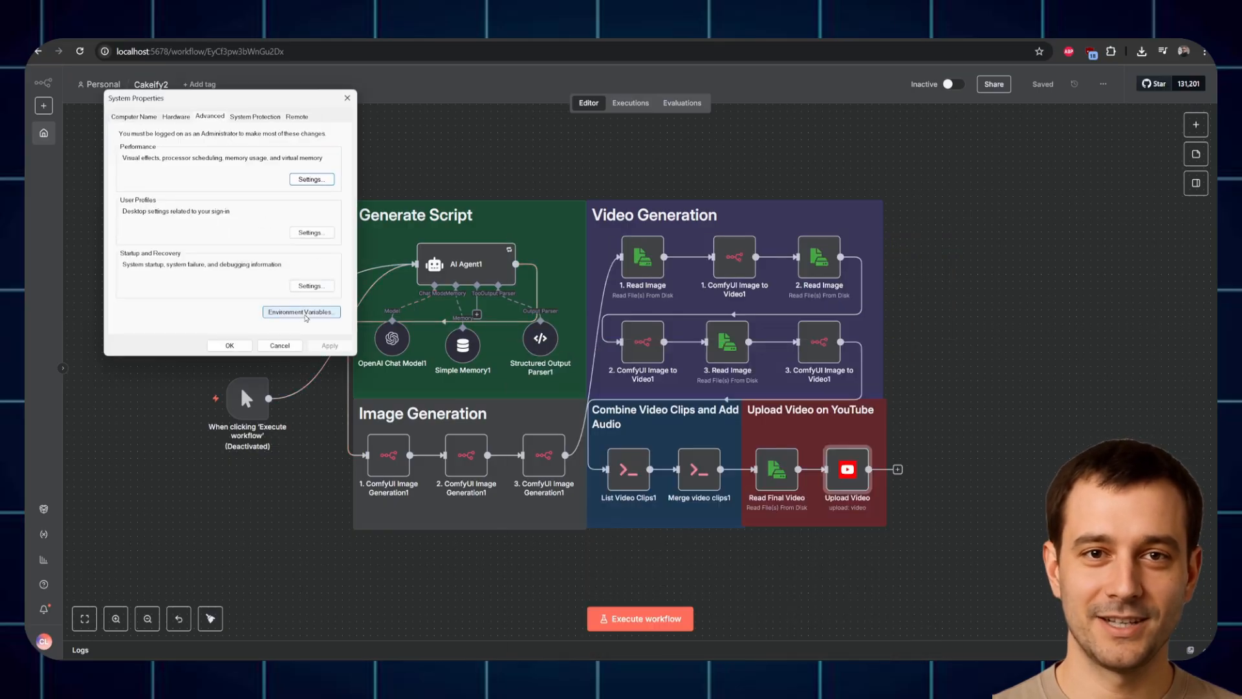
pyautogui.click(303, 312)
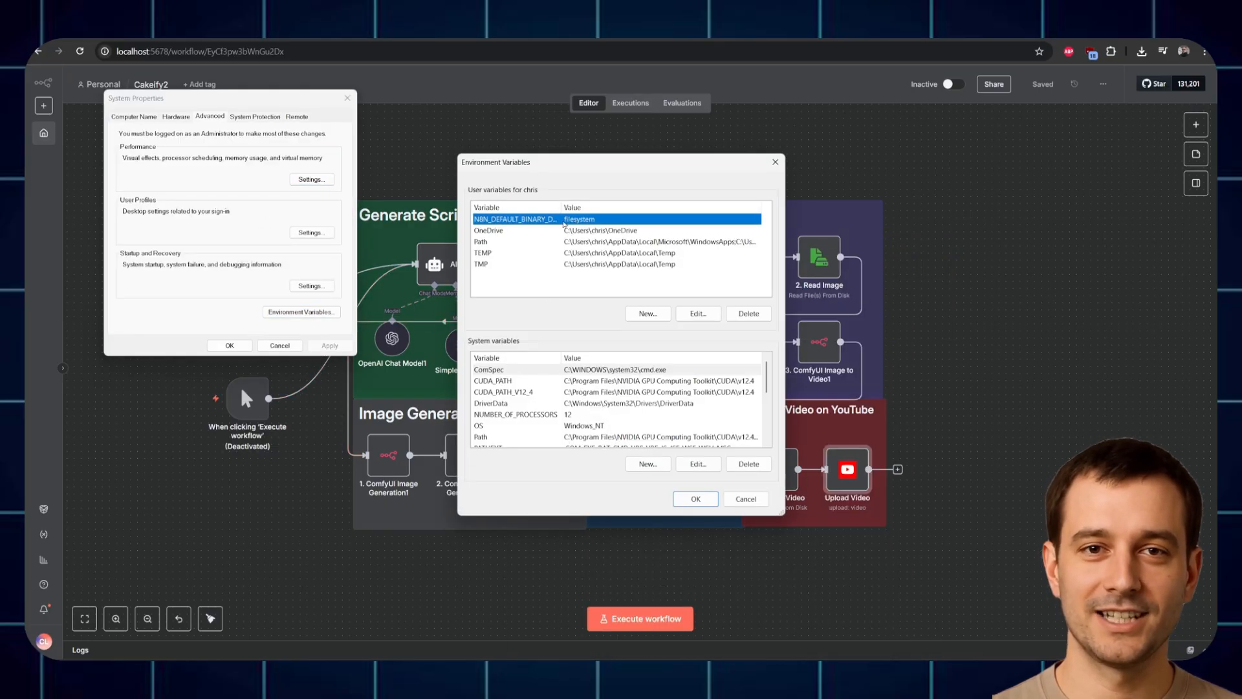
pyautogui.doubleClick(564, 220)
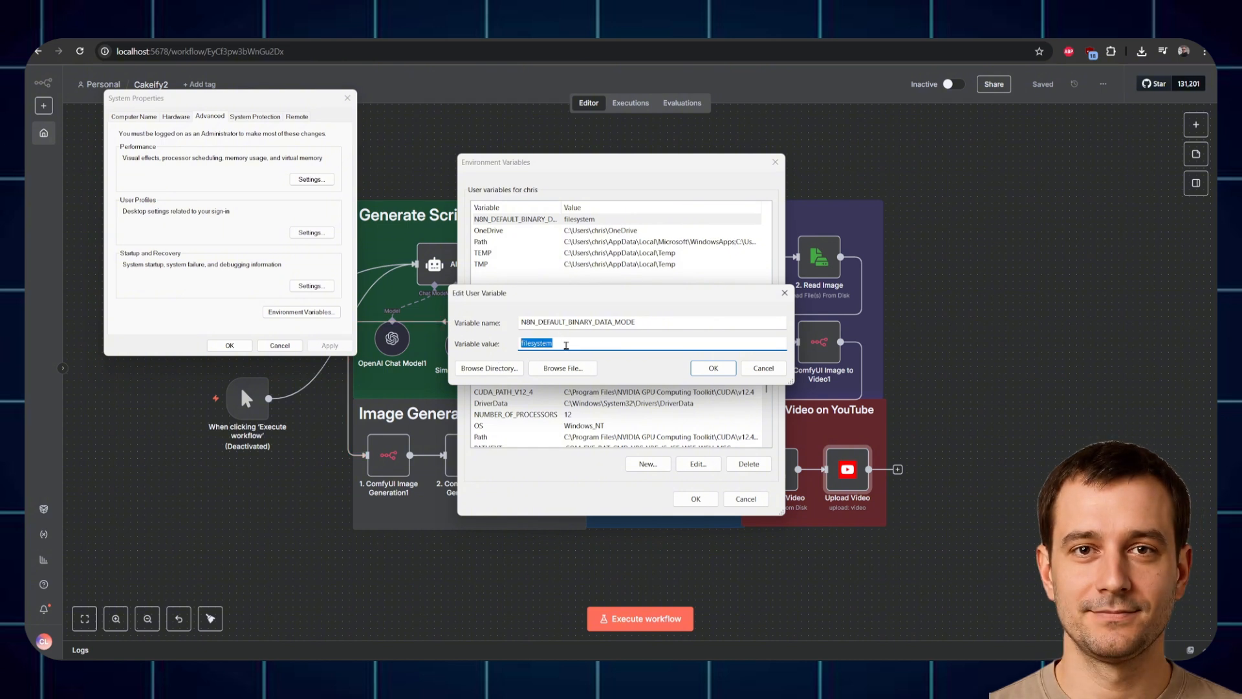
pyautogui.click(711, 370)
pyautogui.click(695, 498)
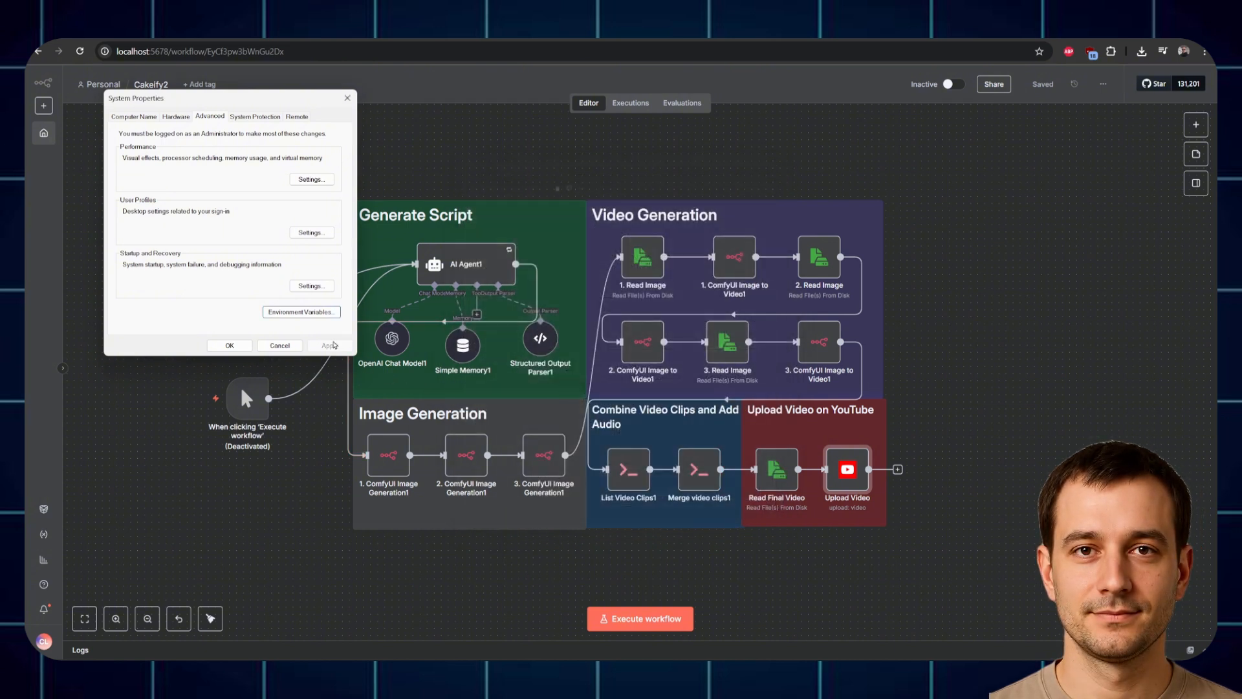
pyautogui.click(279, 345)
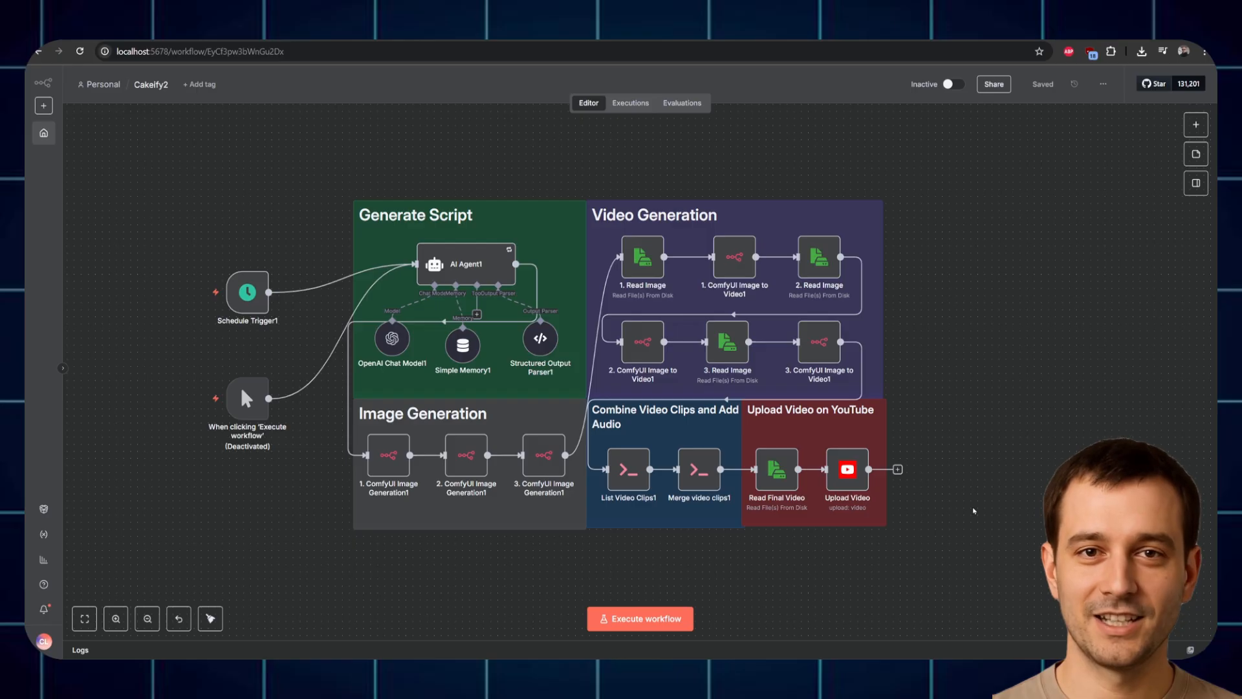
# Step: Launch Command Prompt and run 'npx n8n' to start the local server
pyautogui.press('super+s')
pyautogui.click(569, 408)
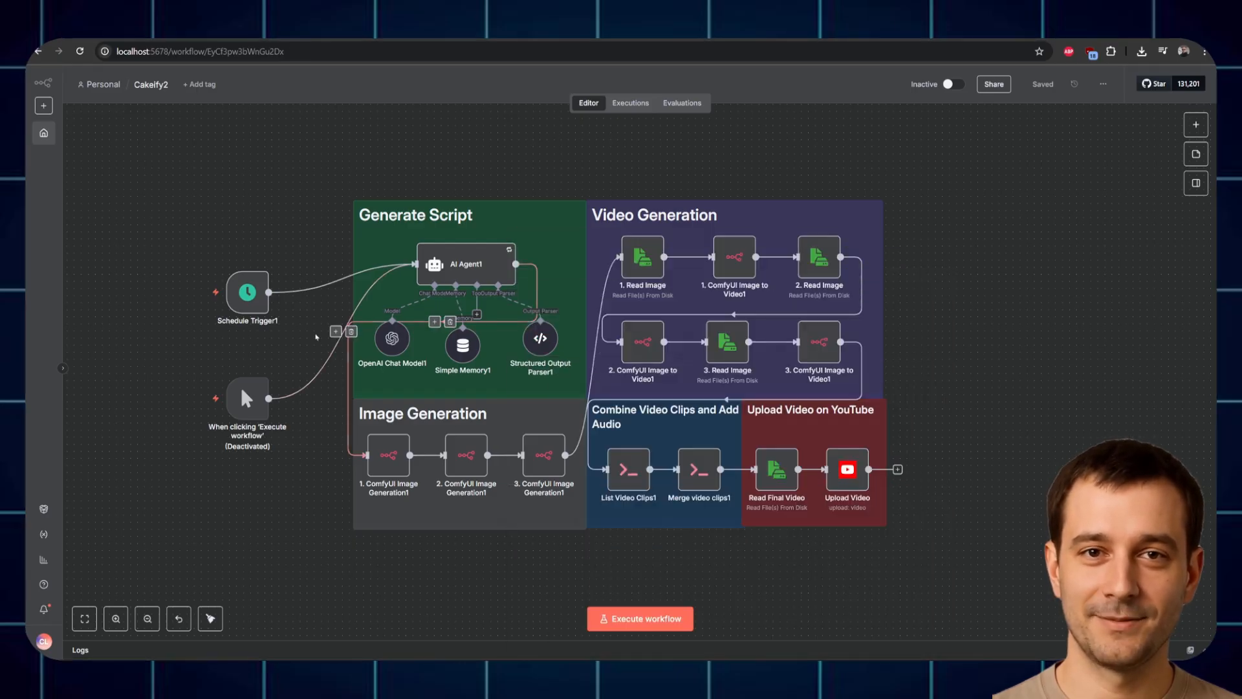
pyautogui.write('np')
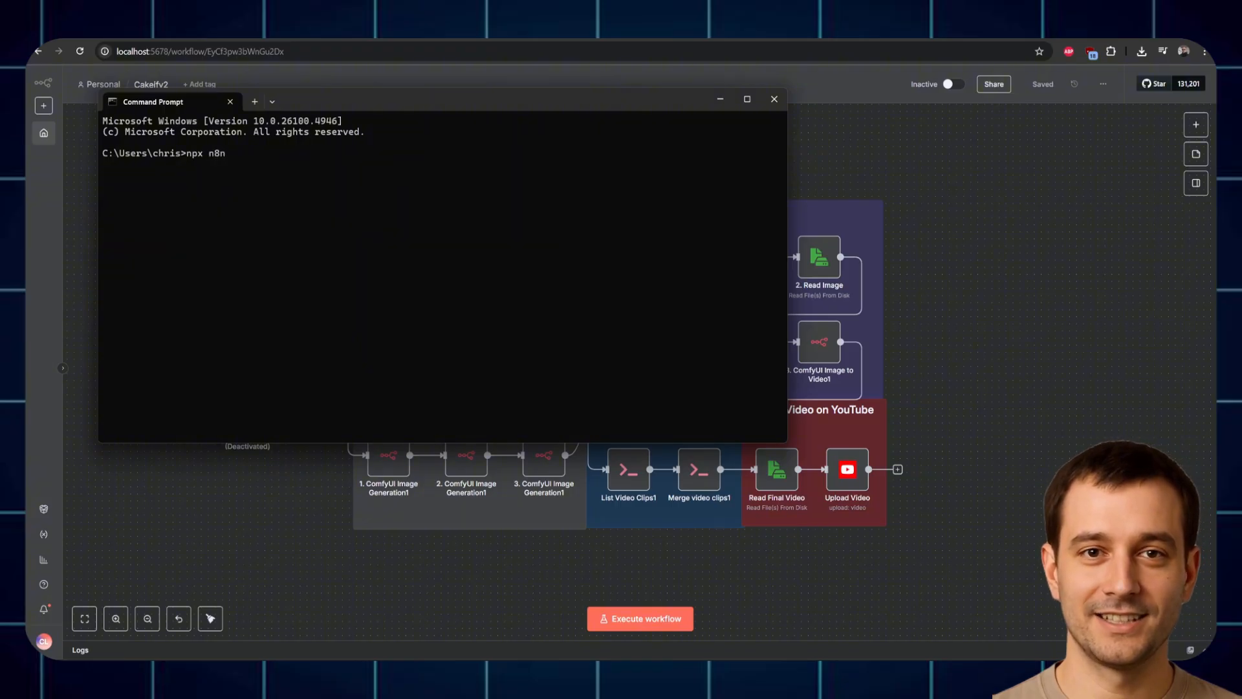
pyautogui.write('x n8n')
pyautogui.press('Return')
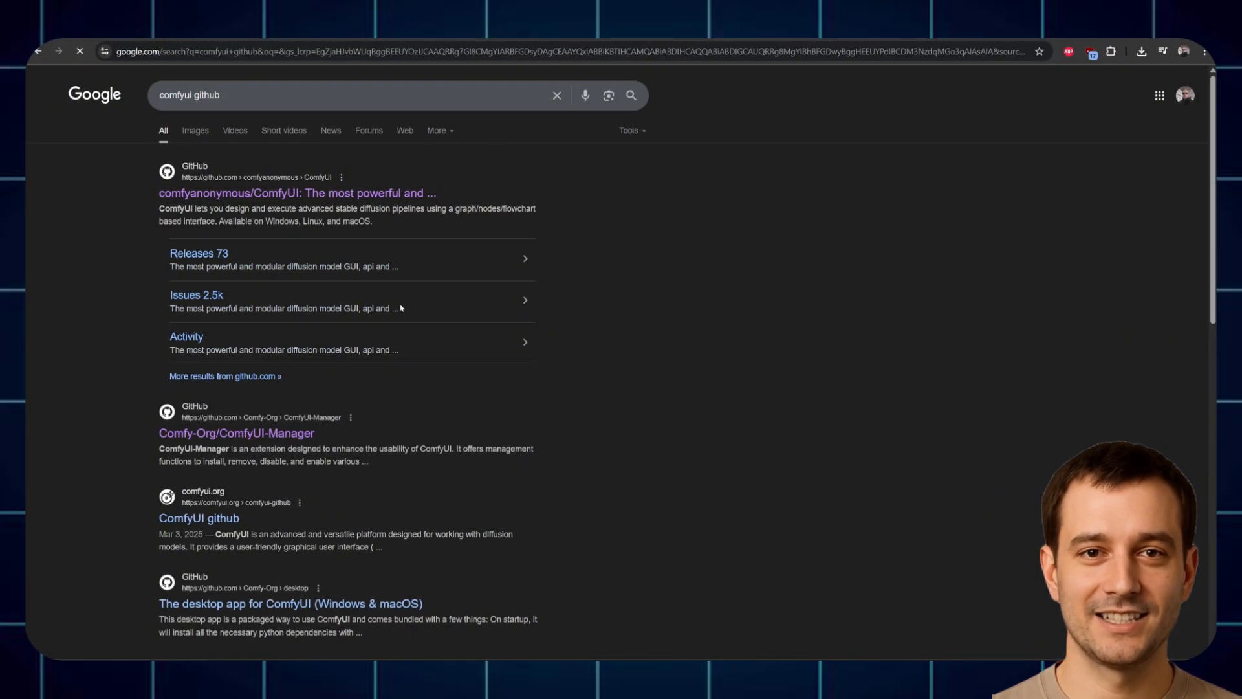
# Step: Open the ComfyUI repo's v0.3.51 release and mark the Windows portable nvidia download
pyautogui.click(401, 309)
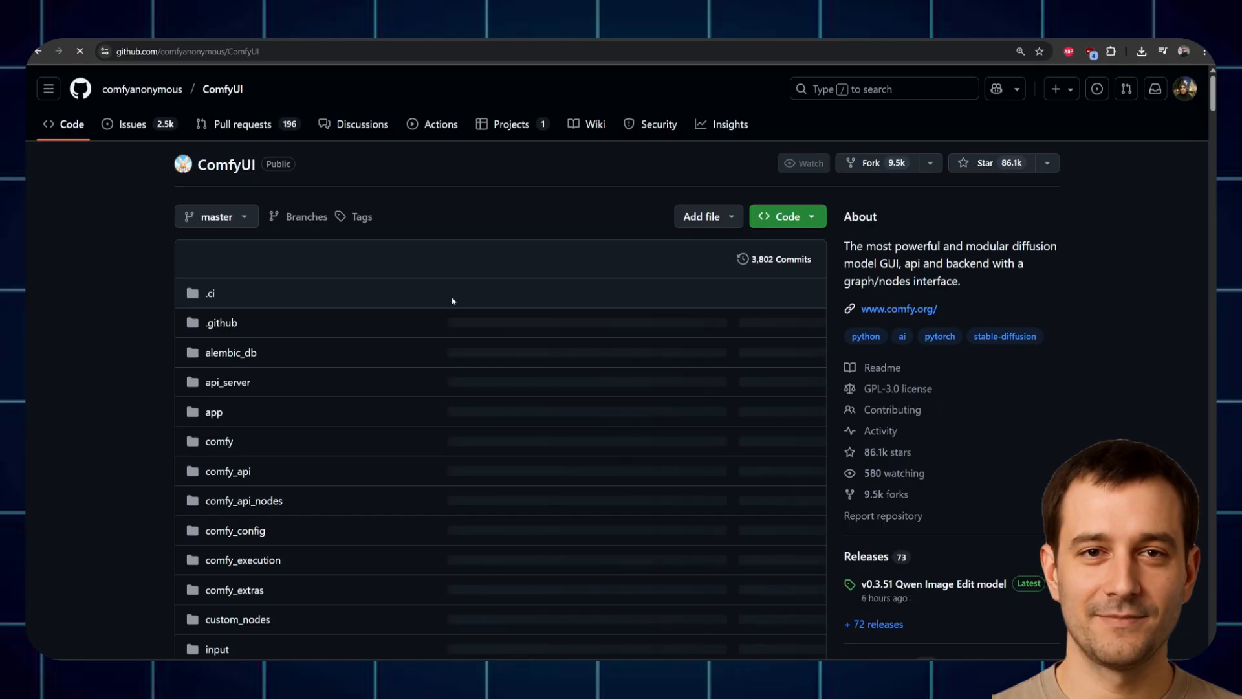
pyautogui.scroll(-1, 819, 475)
pyautogui.scroll(-2, 819, 475)
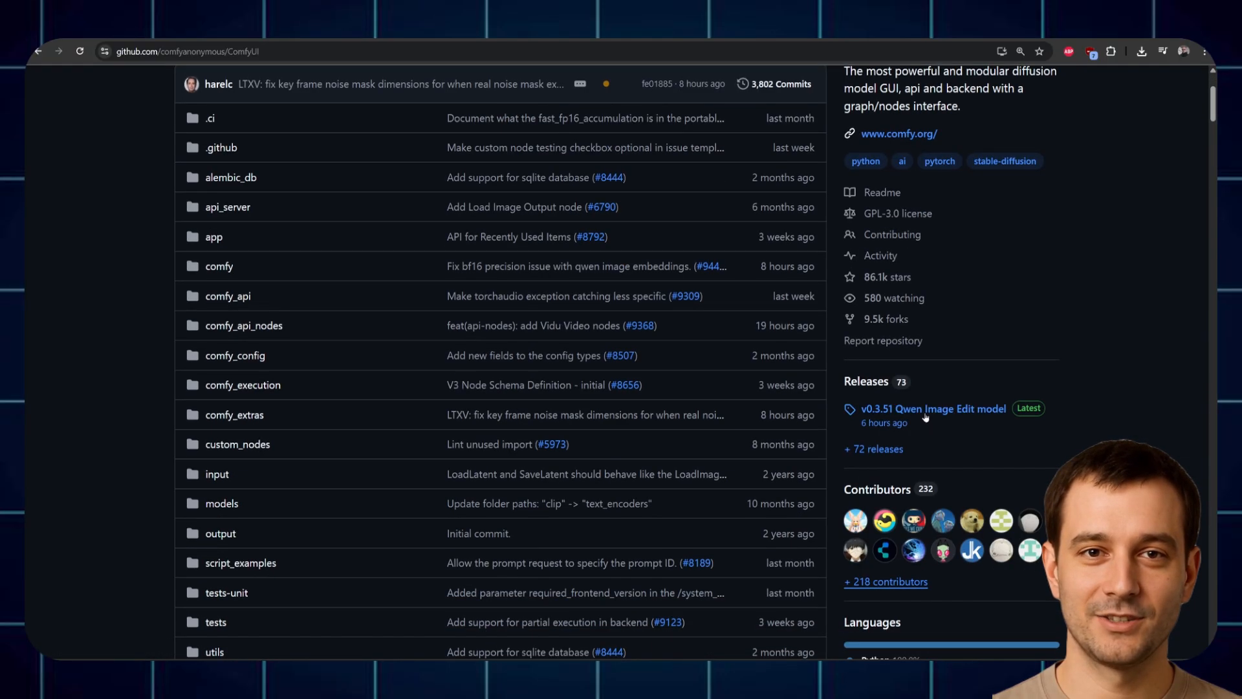
pyautogui.click(925, 414)
pyautogui.scroll(-10, 285, 472)
pyautogui.scroll(-5, 285, 472)
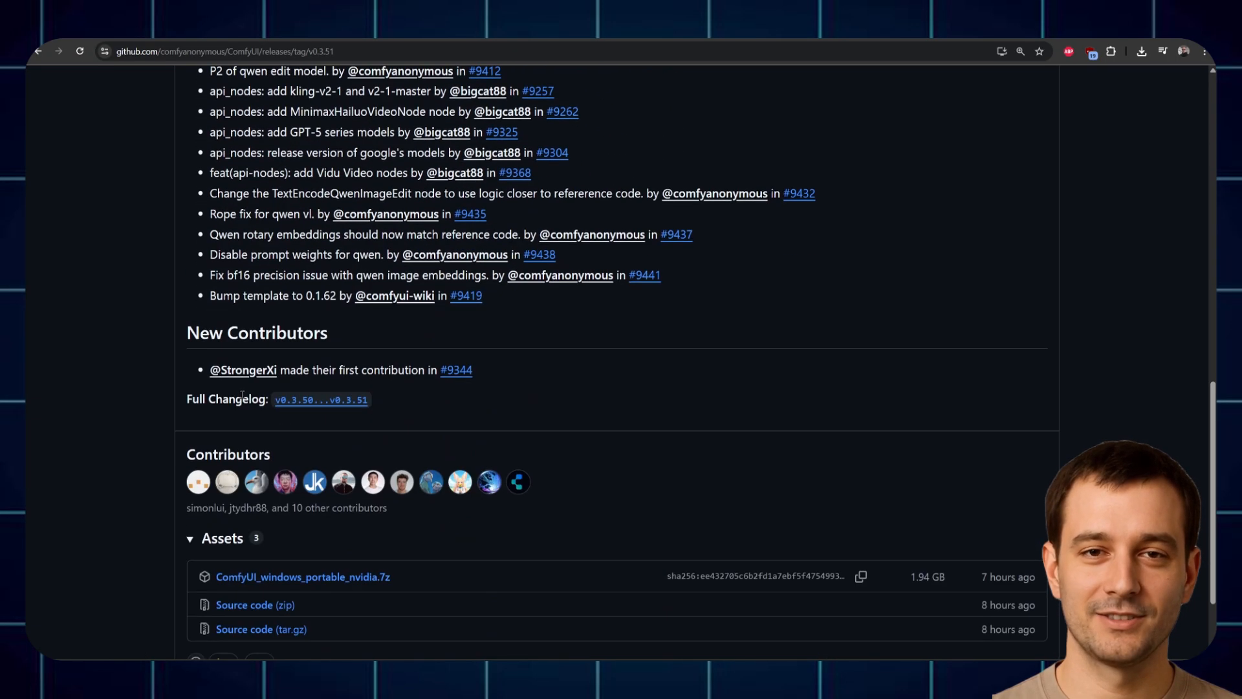
pyautogui.moveTo(403, 466); pyautogui.dragTo(218, 458)
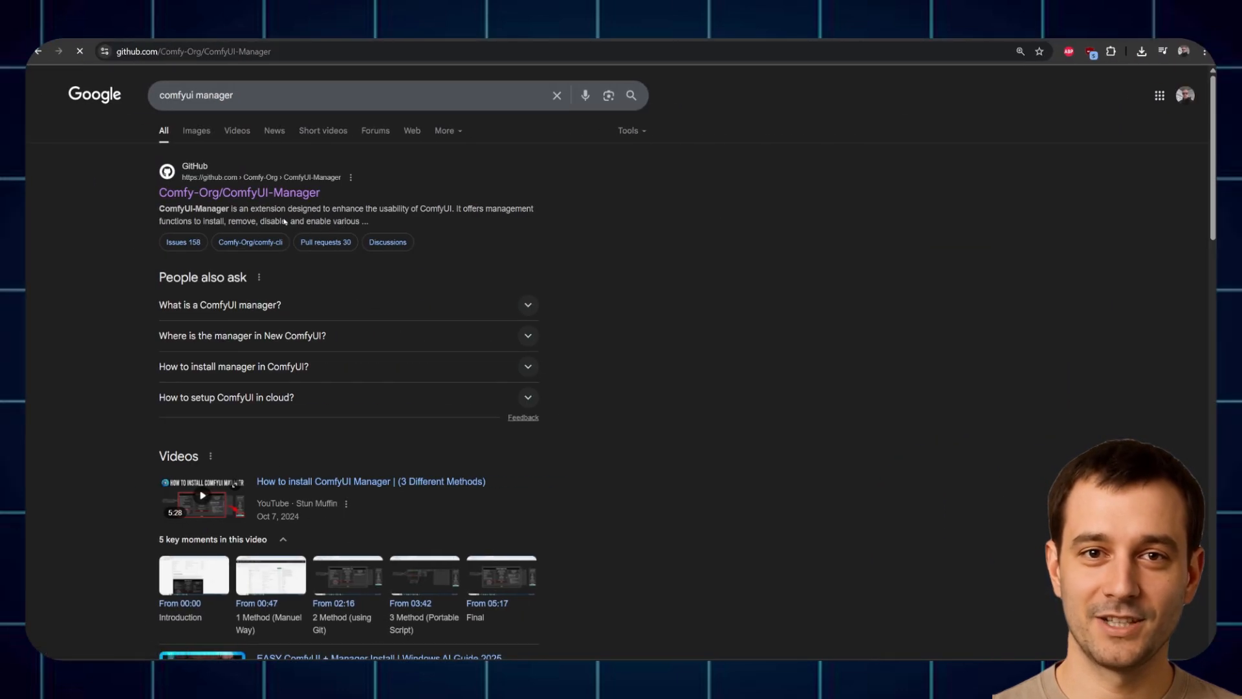
# Step: Scroll to the ComfyUI-Manager Installation instructions and highlight them
pyautogui.scroll(-10, 576, 368)
pyautogui.scroll(5, 569, 380)
pyautogui.scroll(-15, 570, 379)
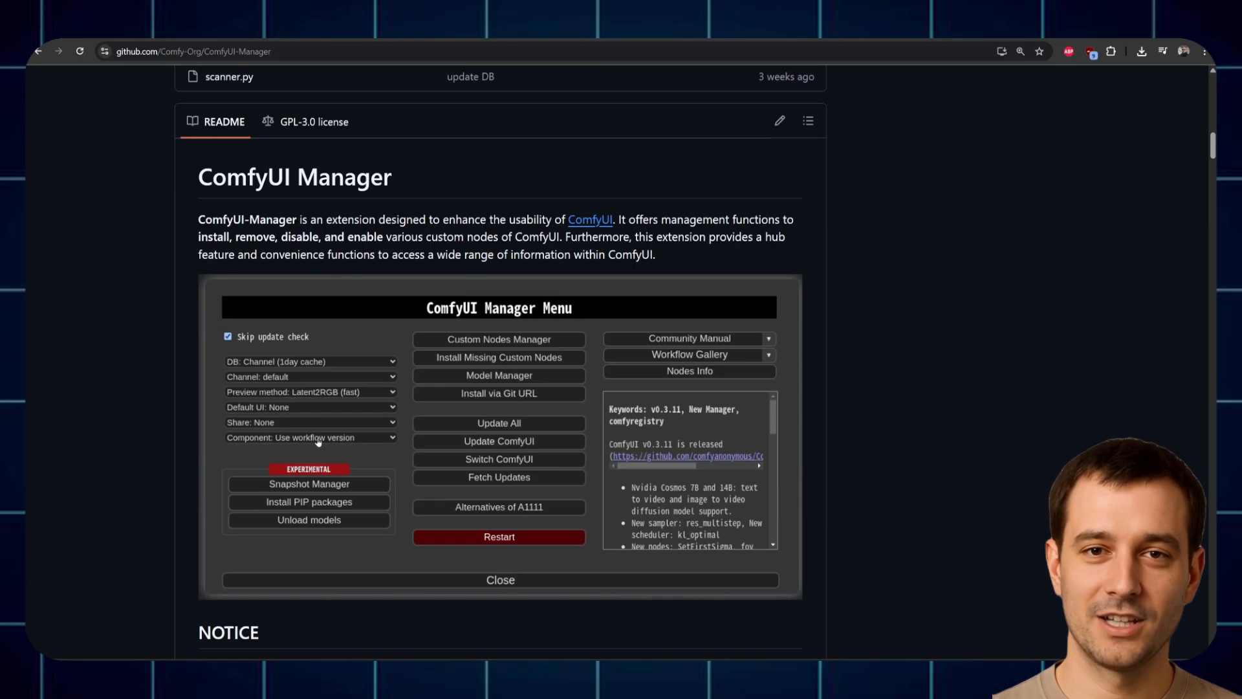
pyautogui.scroll(-3, 197, 401)
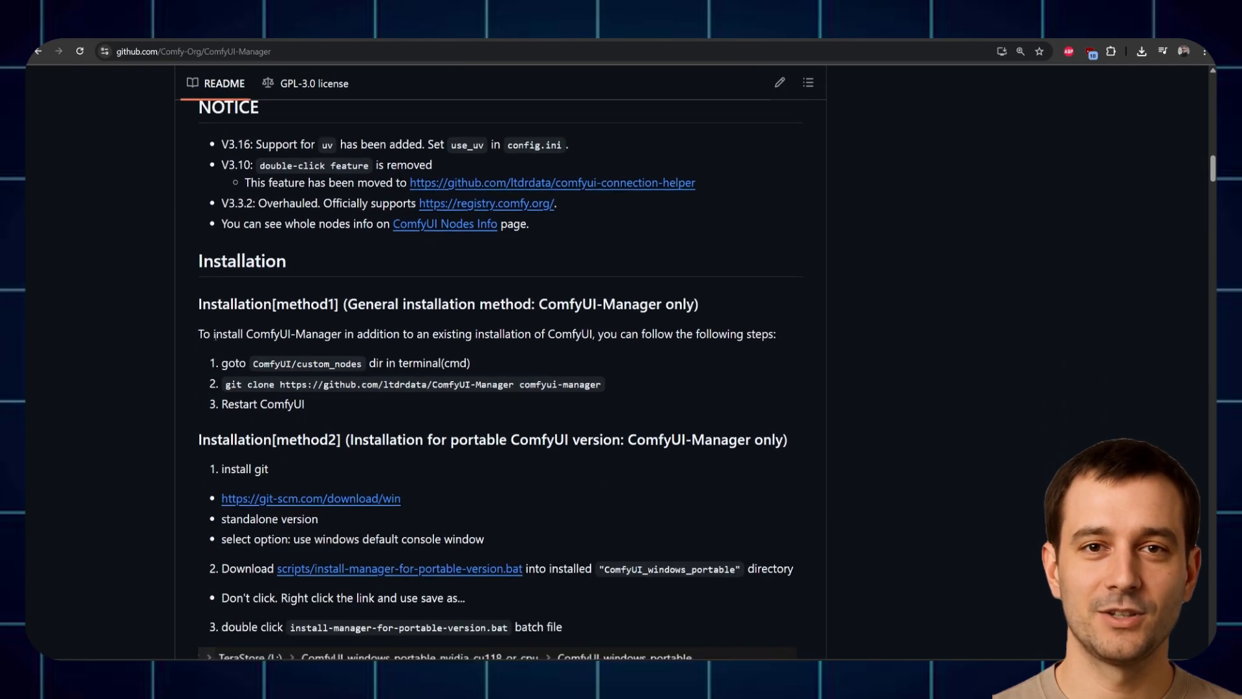
pyautogui.moveTo(221, 359); pyautogui.dragTo(304, 401)
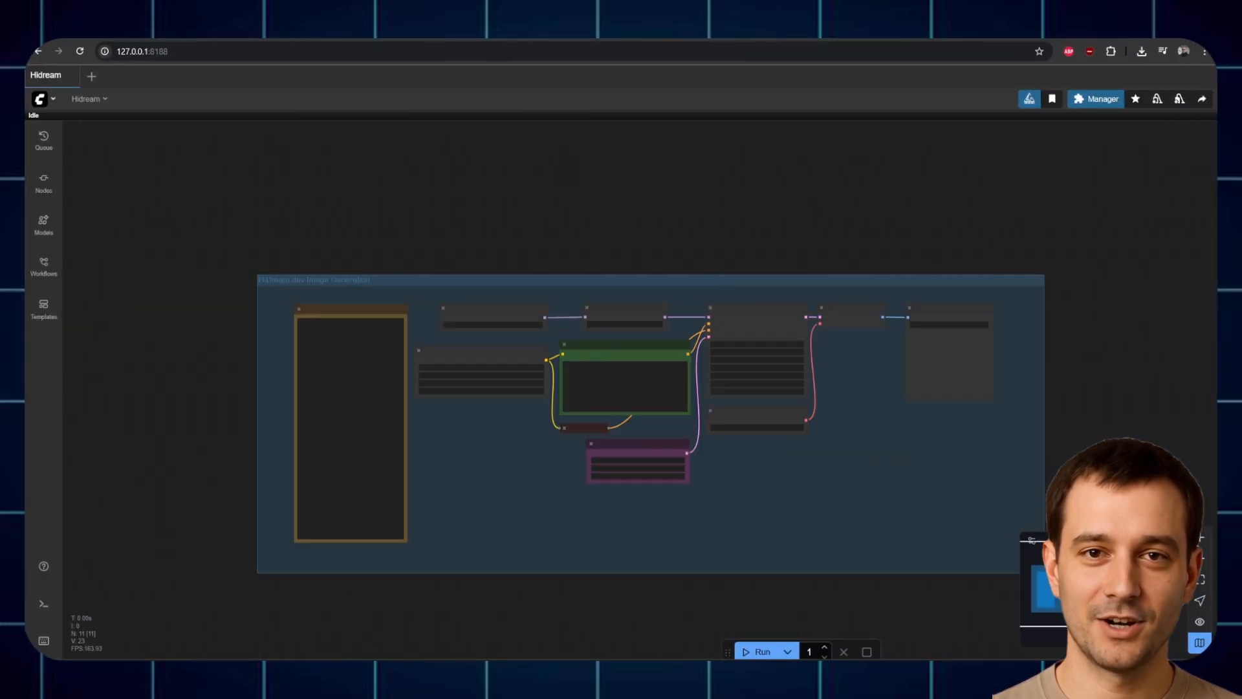
# Step: Load the Wan_2.1_I2V_cake.json workflow through the ComfyUI menu's File > Open
pyautogui.scroll(3, 186, 312)
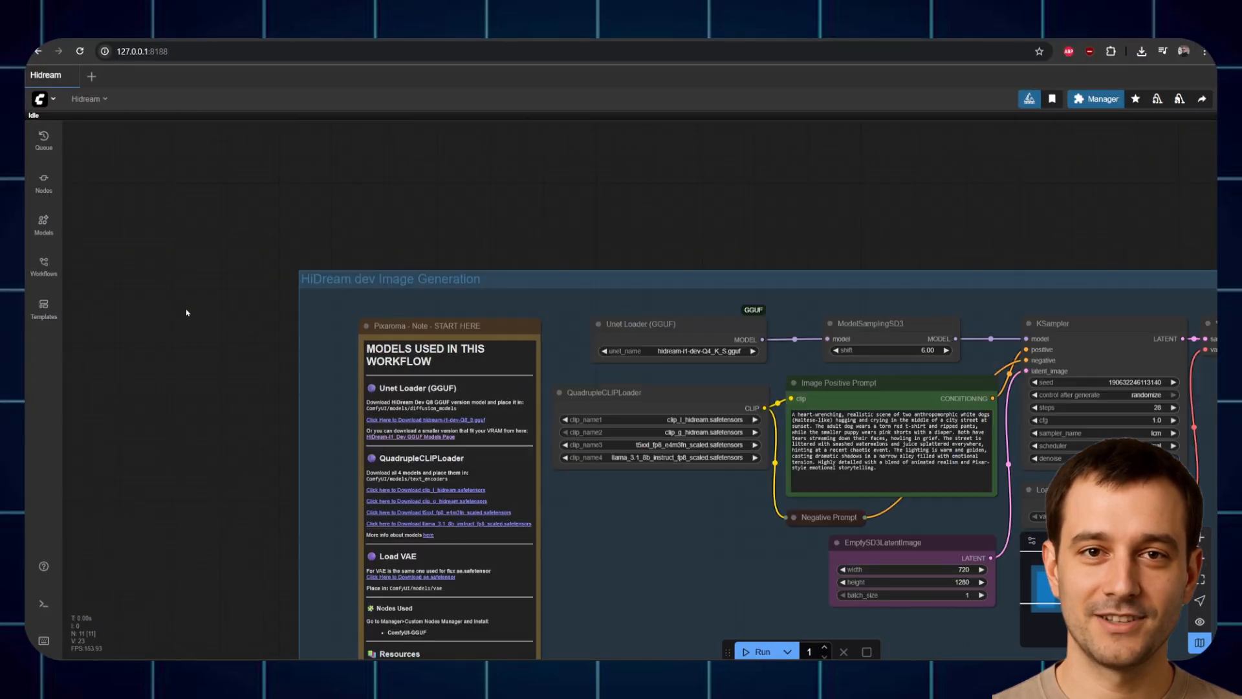
pyautogui.scroll(-5, 192, 364)
pyautogui.click(40, 98)
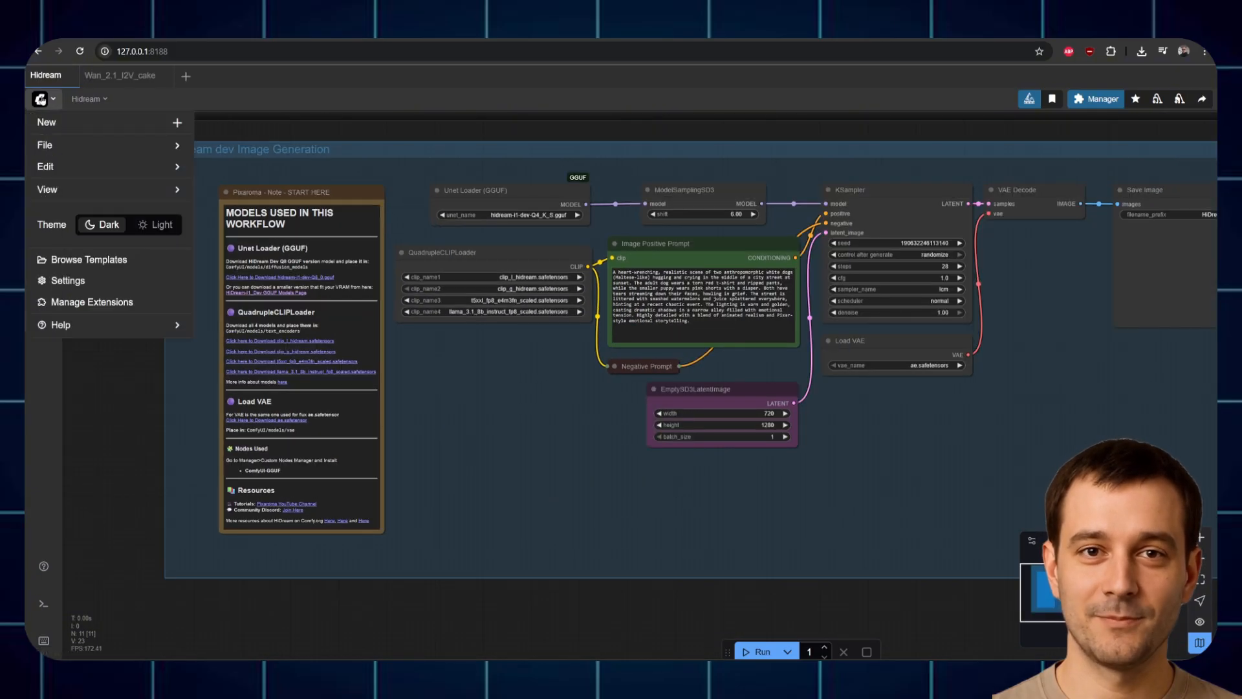
pyautogui.moveTo(76, 146)
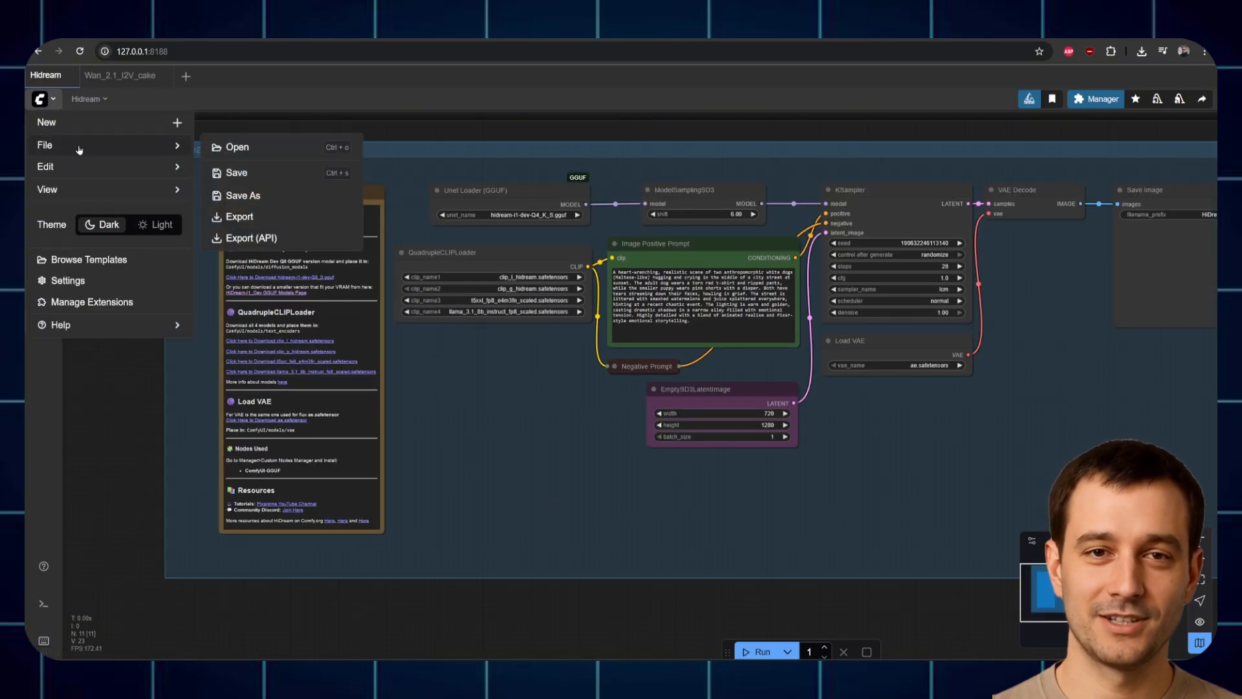
pyautogui.click(315, 153)
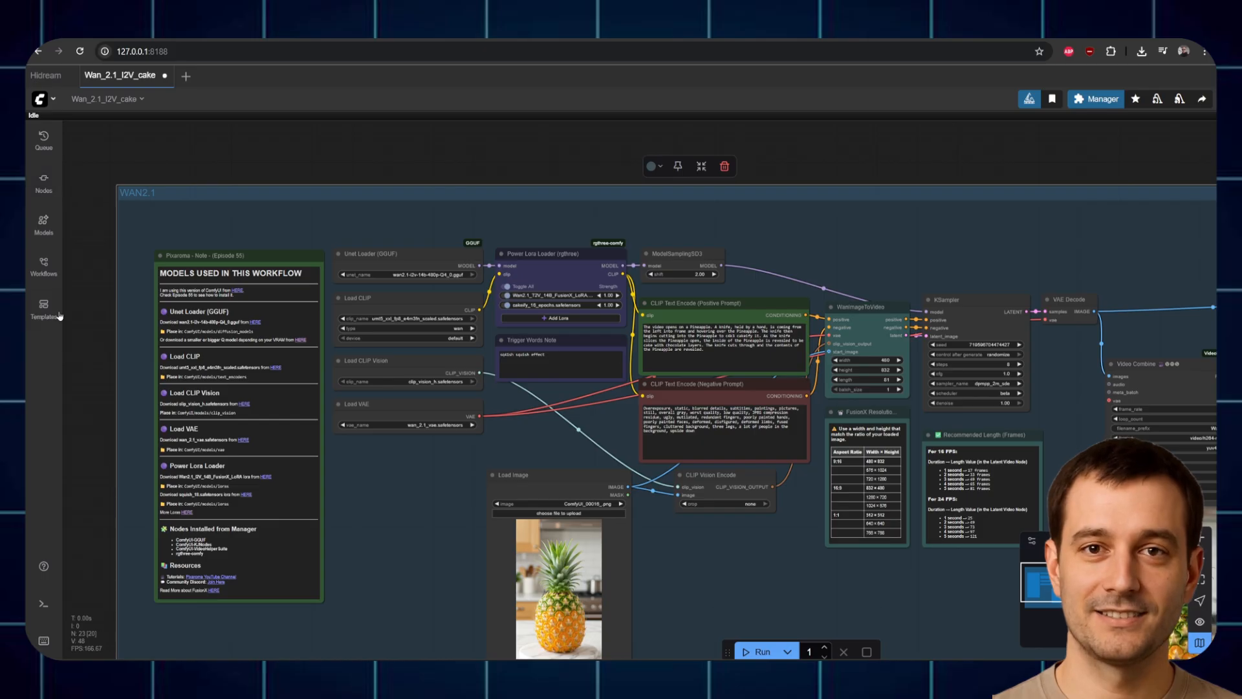
# Step: Switch back to the Hidream workflow from the Workflows sidebar
pyautogui.click(44, 265)
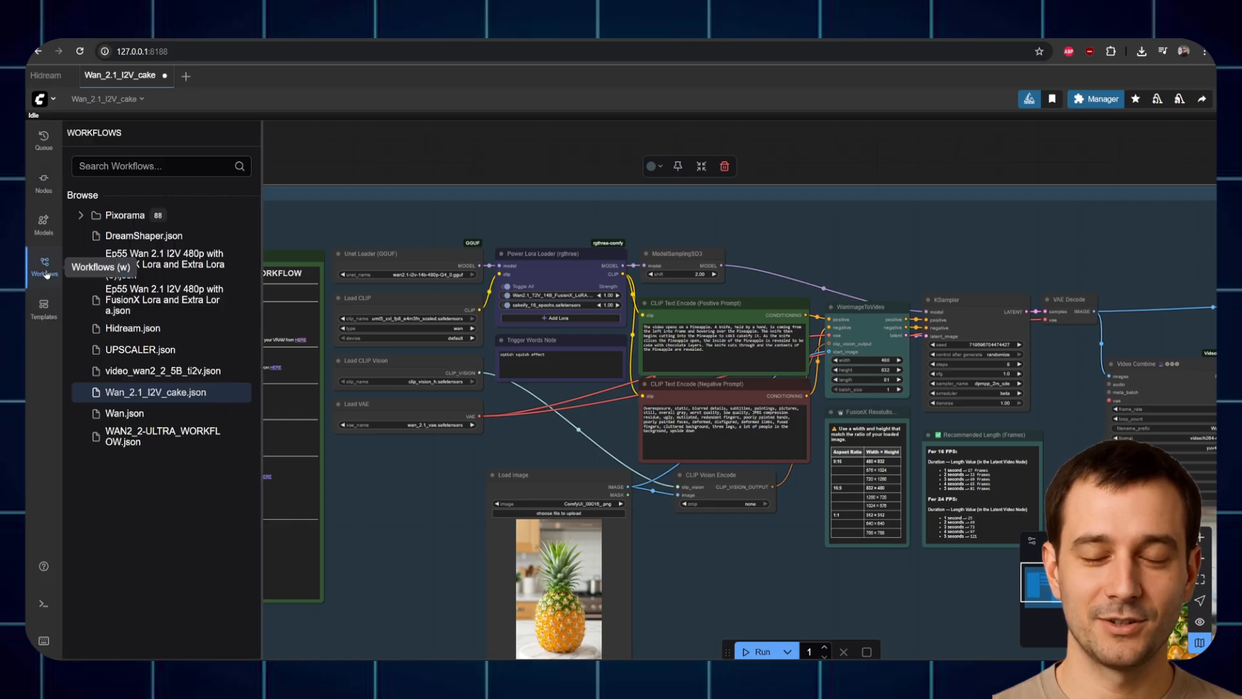
pyautogui.click(150, 329)
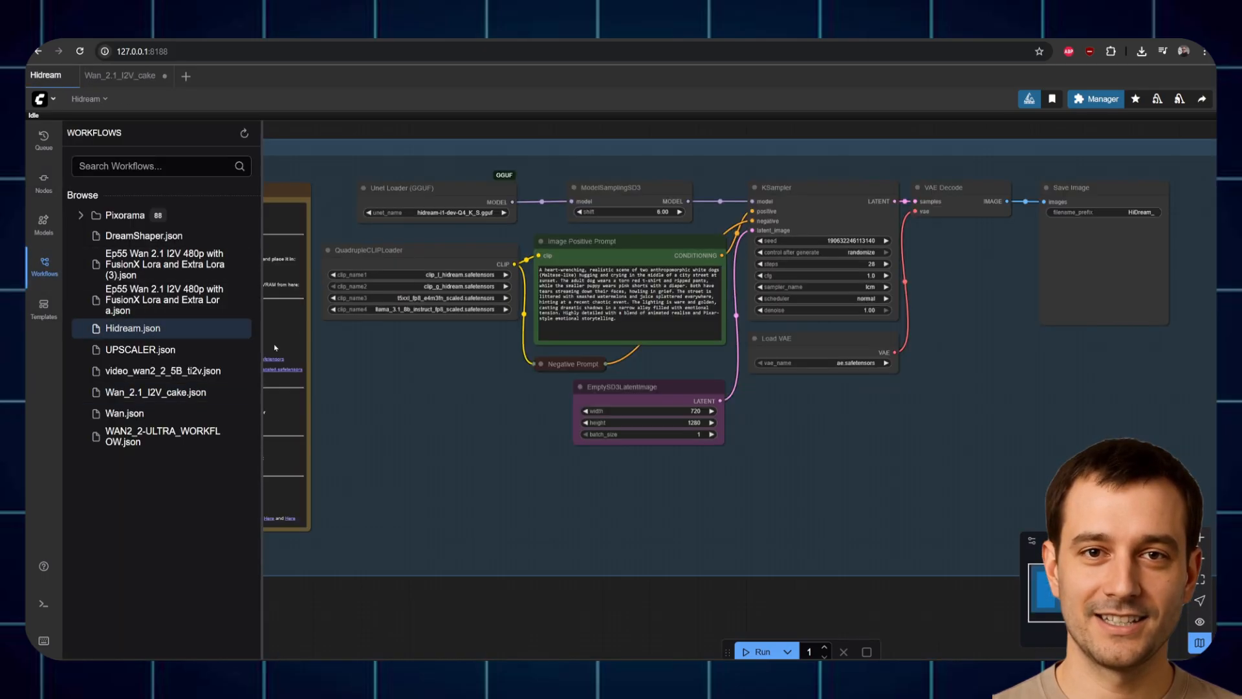
pyautogui.click(44, 265)
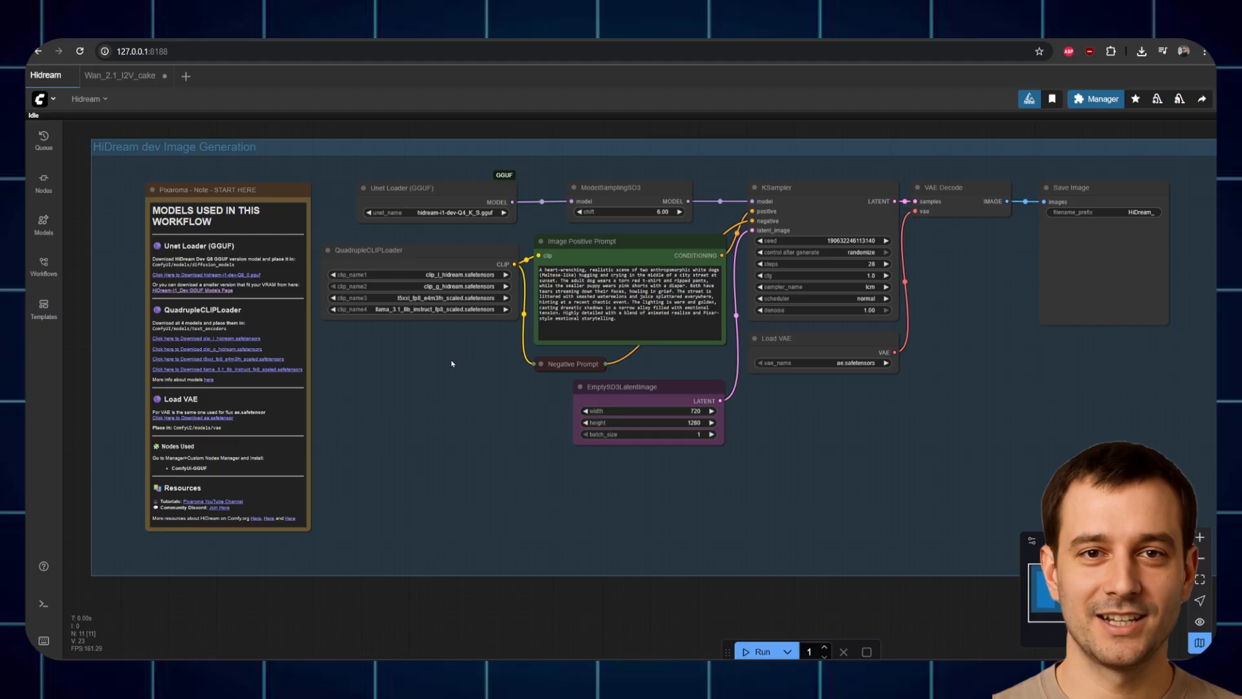
pyautogui.click(1097, 99)
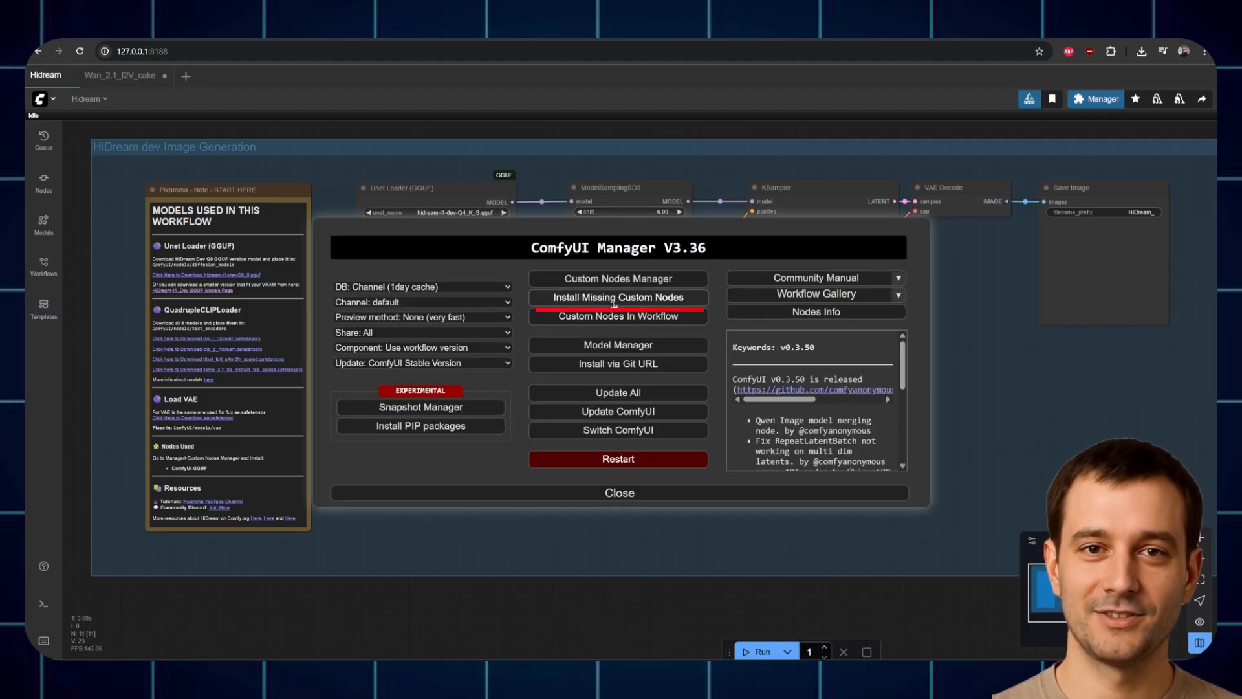
pyautogui.click(639, 493)
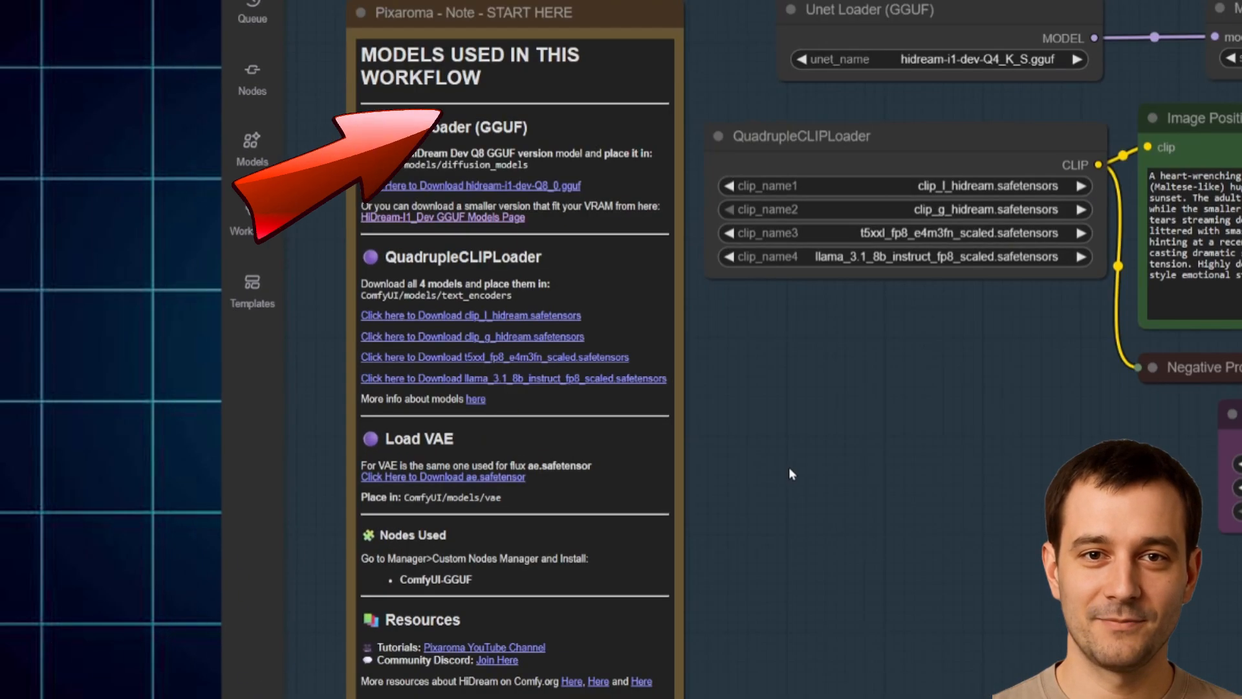
pyautogui.scroll(1, 760, 477)
pyautogui.moveTo(808, 425); pyautogui.dragTo(970, 493)
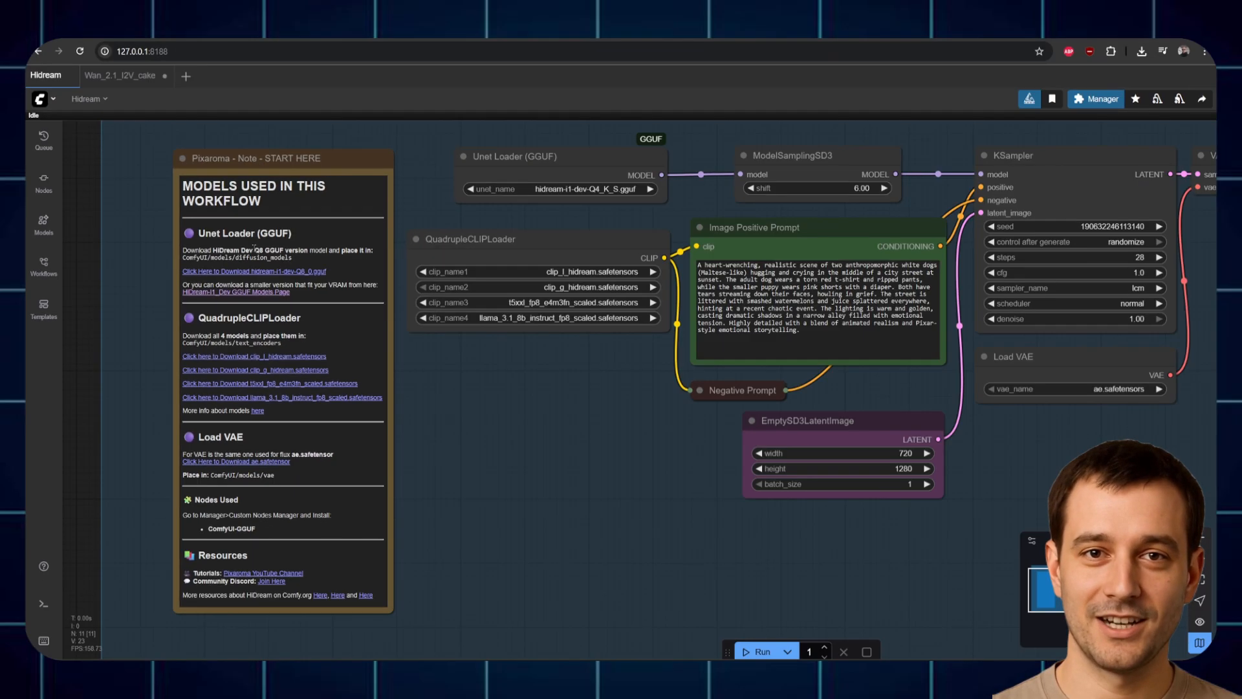
pyautogui.scroll(4, 385, 322)
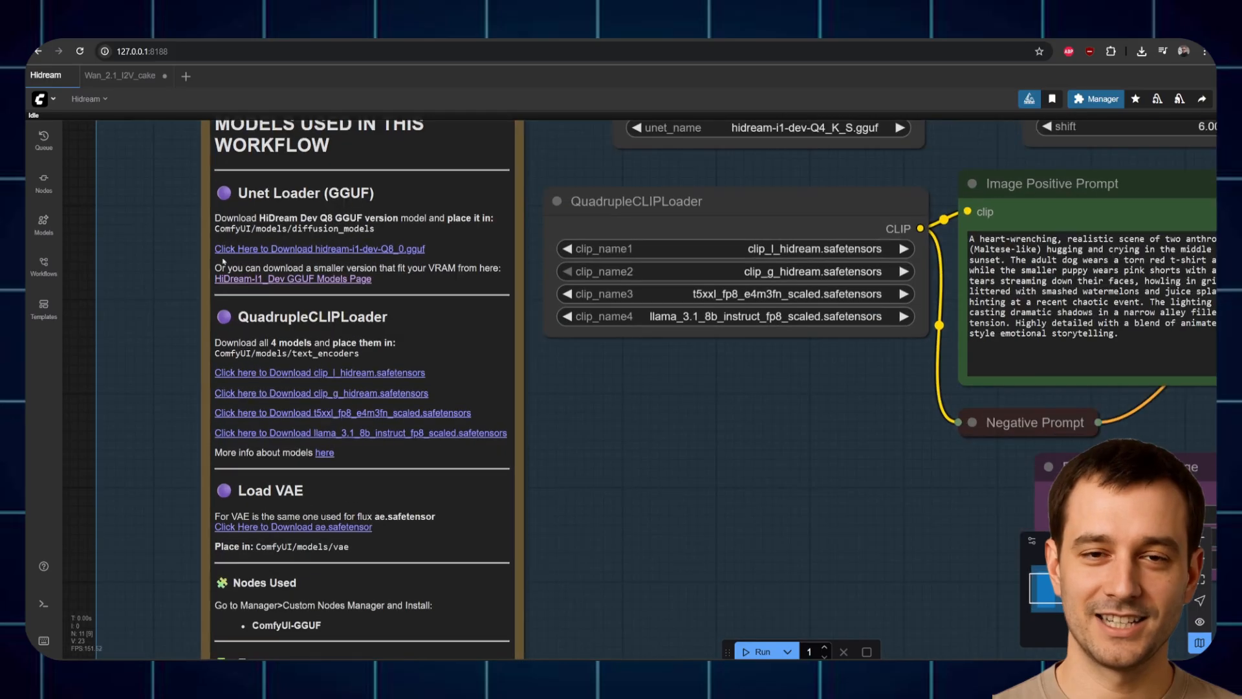
pyautogui.scroll(-2, 462, 235)
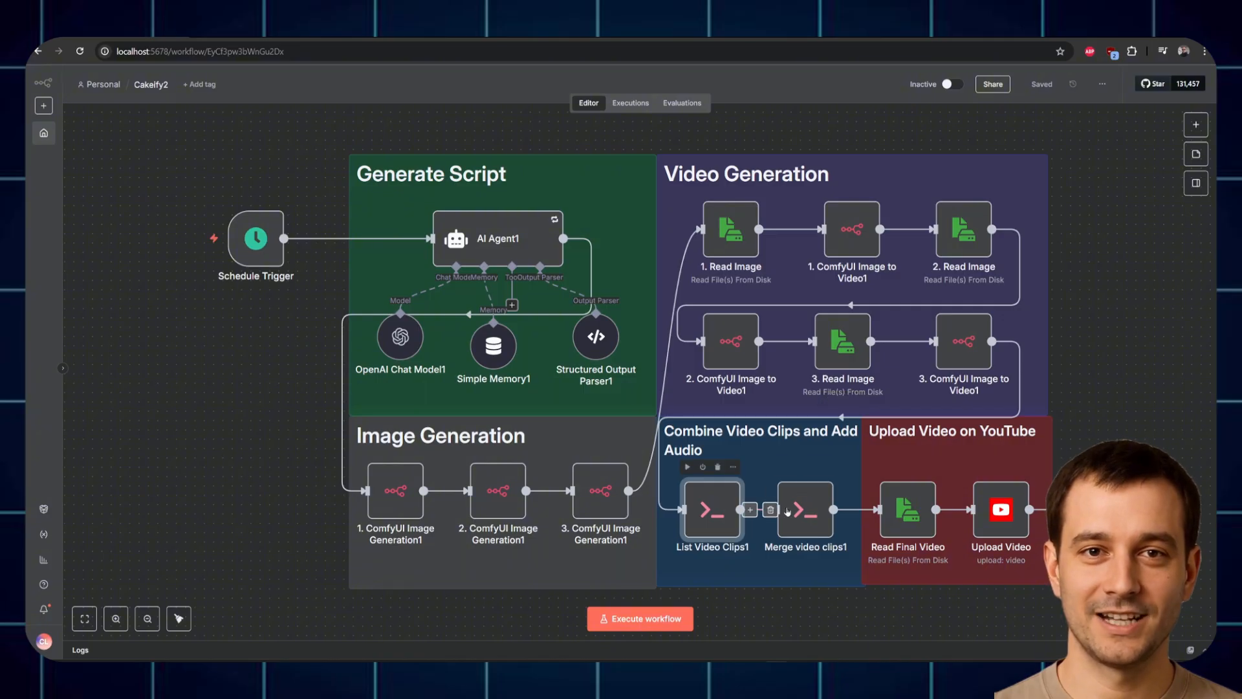
# Step: Check the merge_videos script named in Merge video clips1 and find merge_videos.bat in the C: drive root
pyautogui.doubleClick(805, 500)
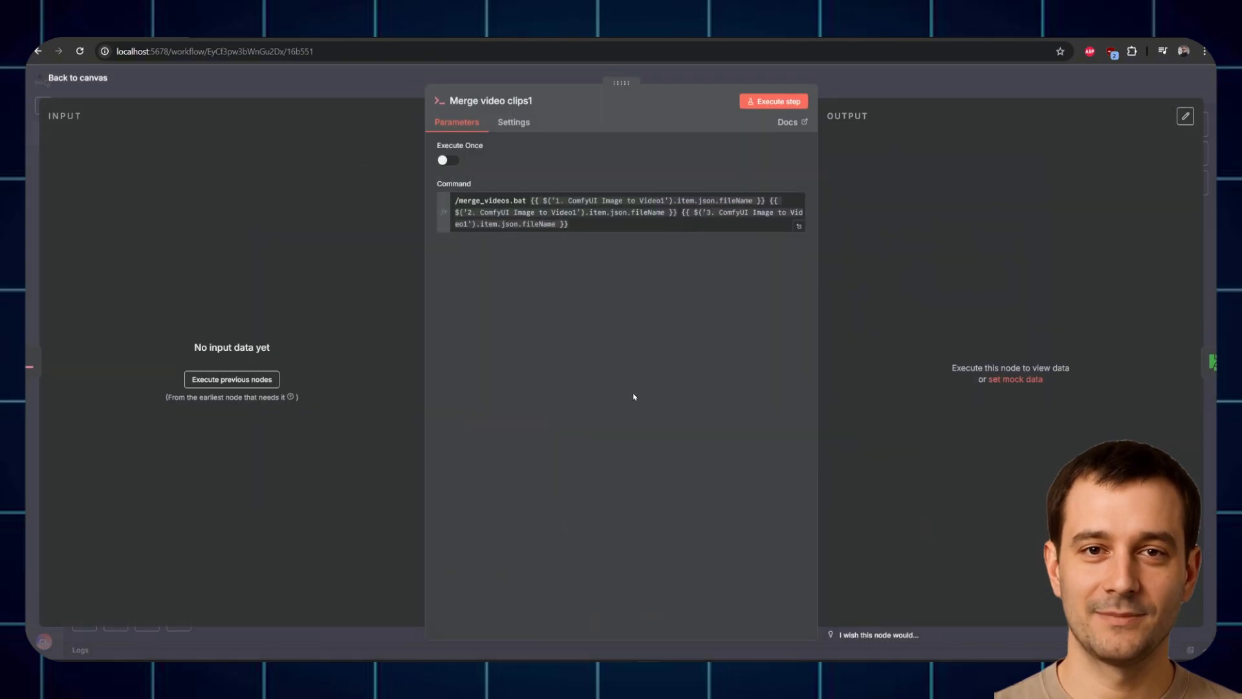
pyautogui.moveTo(454, 200); pyautogui.dragTo(524, 201)
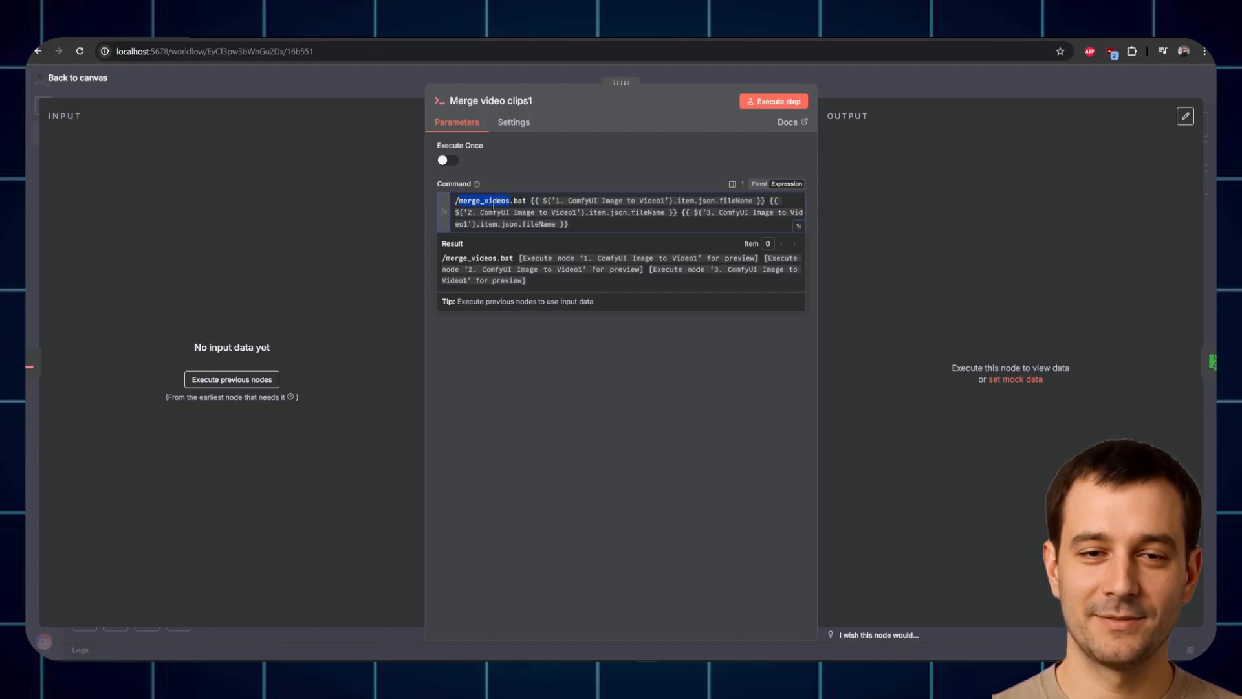
pyautogui.press('super+e')
pyautogui.scroll(-3, 414, 479)
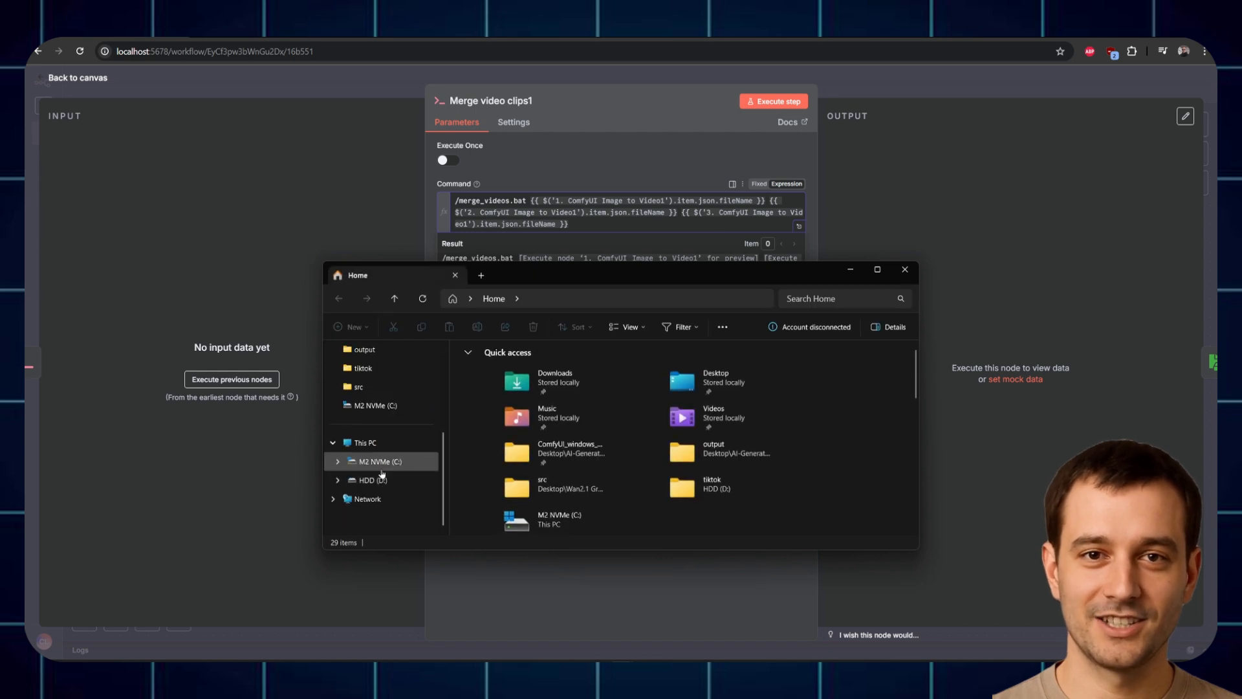
pyautogui.click(384, 461)
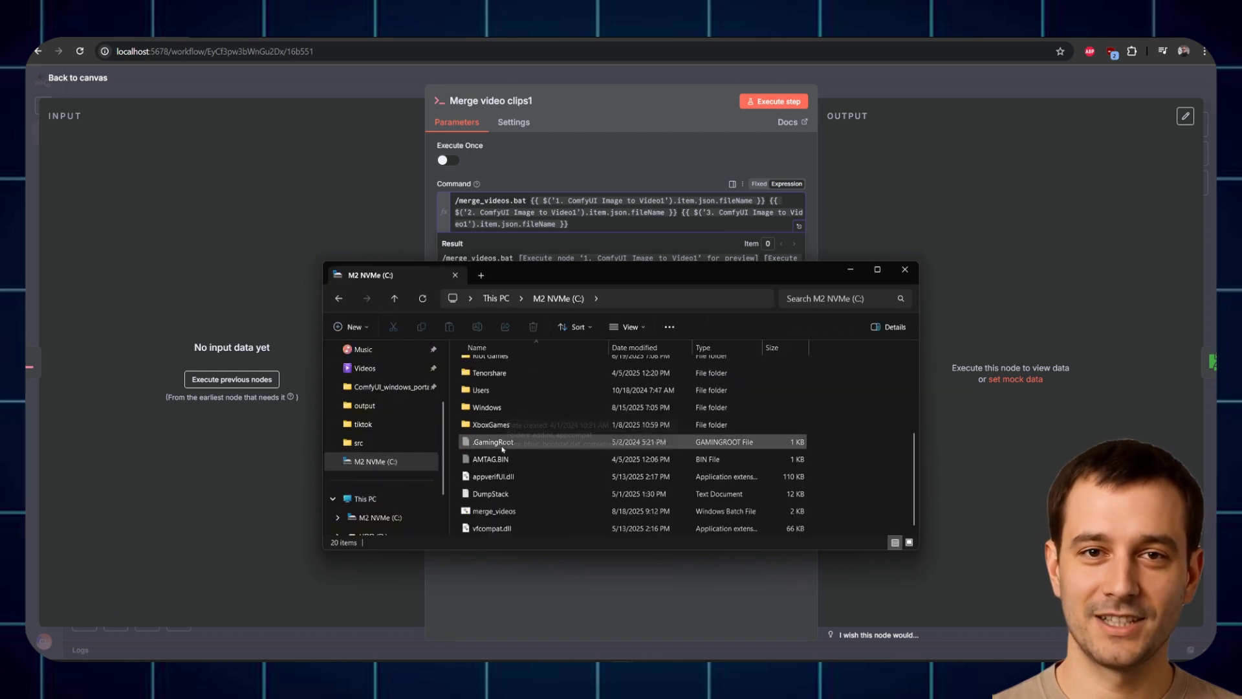
pyautogui.scroll(-3, 498, 466)
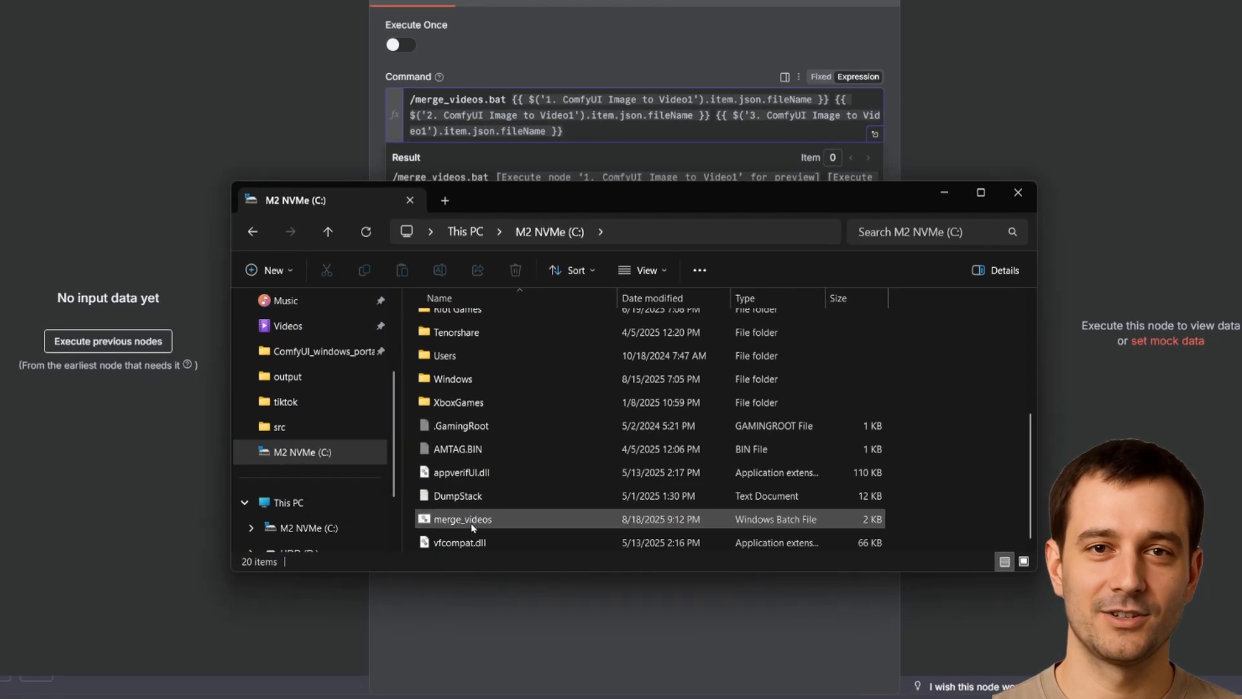
pyautogui.click(473, 525)
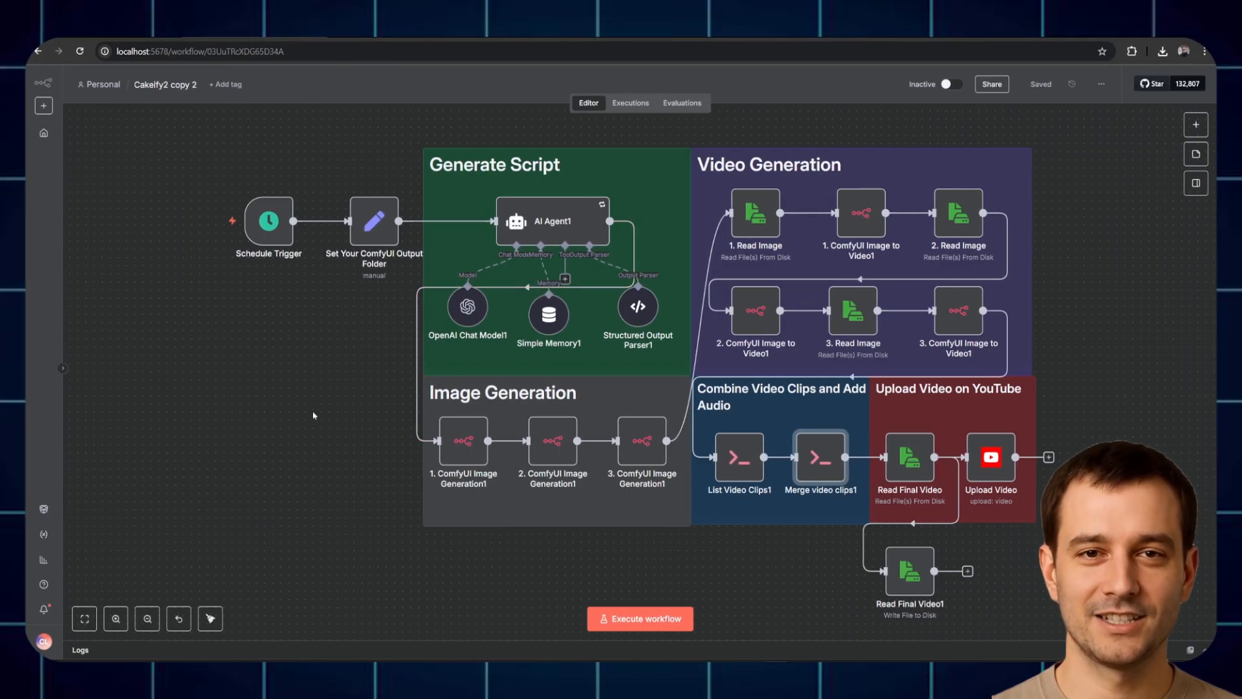
pyautogui.click(378, 222)
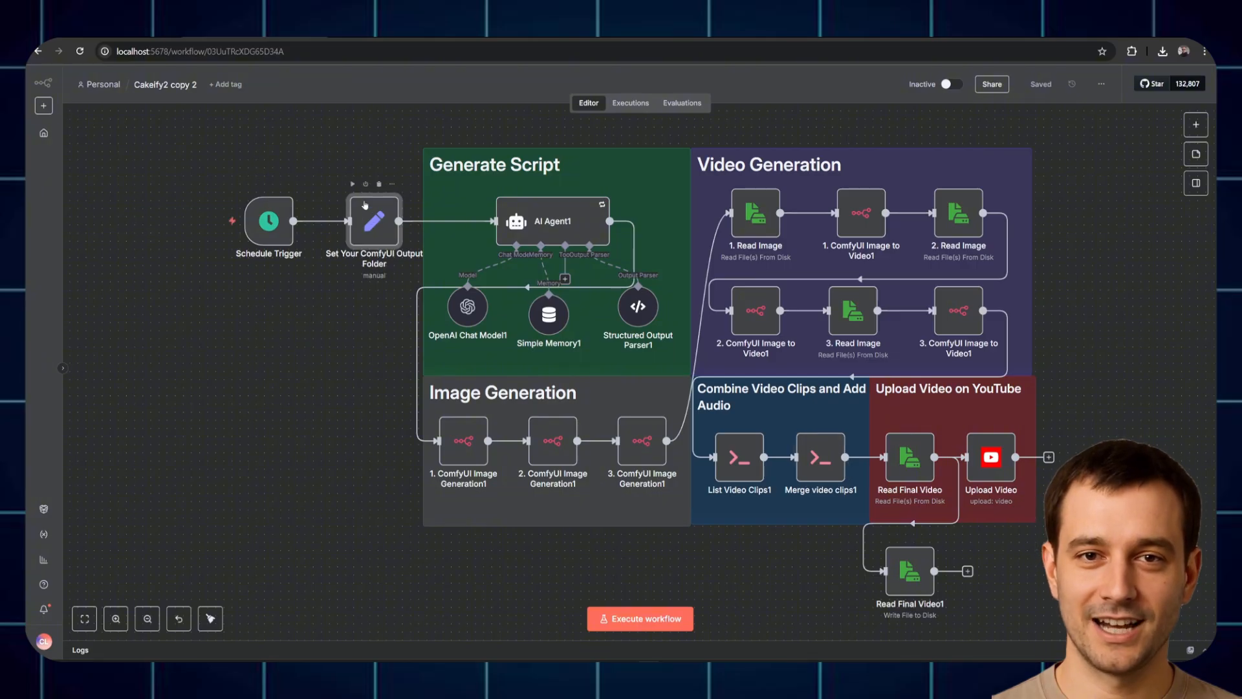
pyautogui.doubleClick(378, 220)
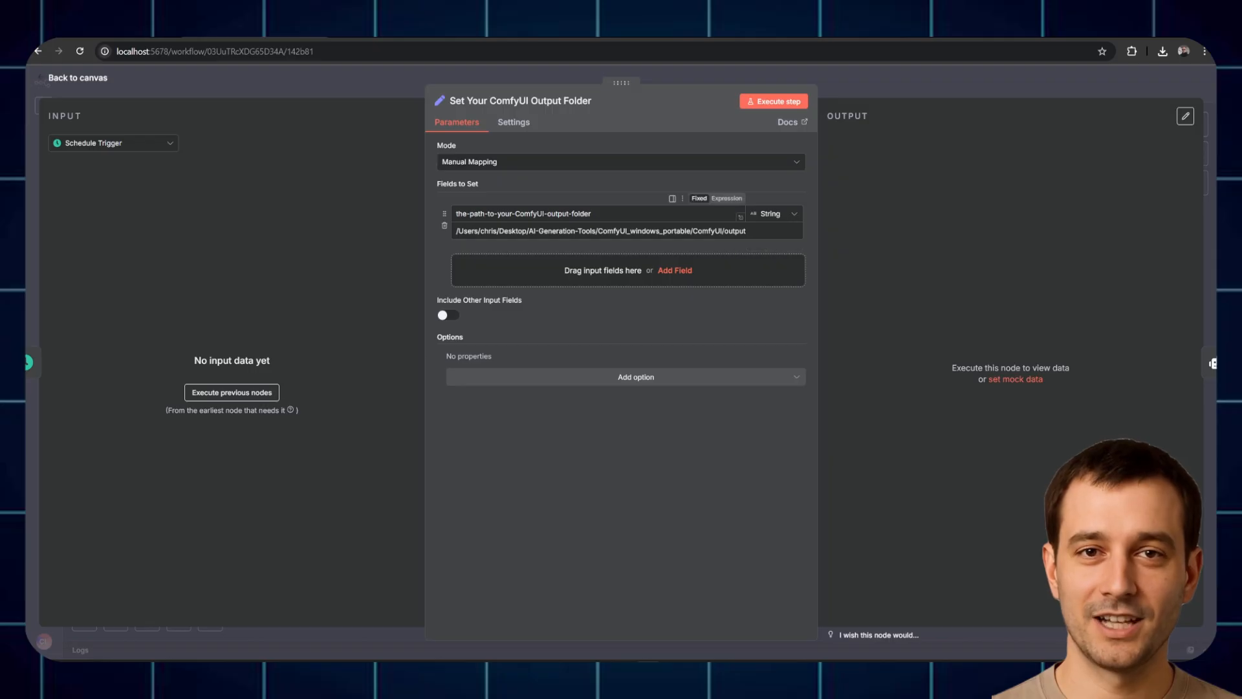
pyautogui.moveTo(515, 214); pyautogui.dragTo(575, 214)
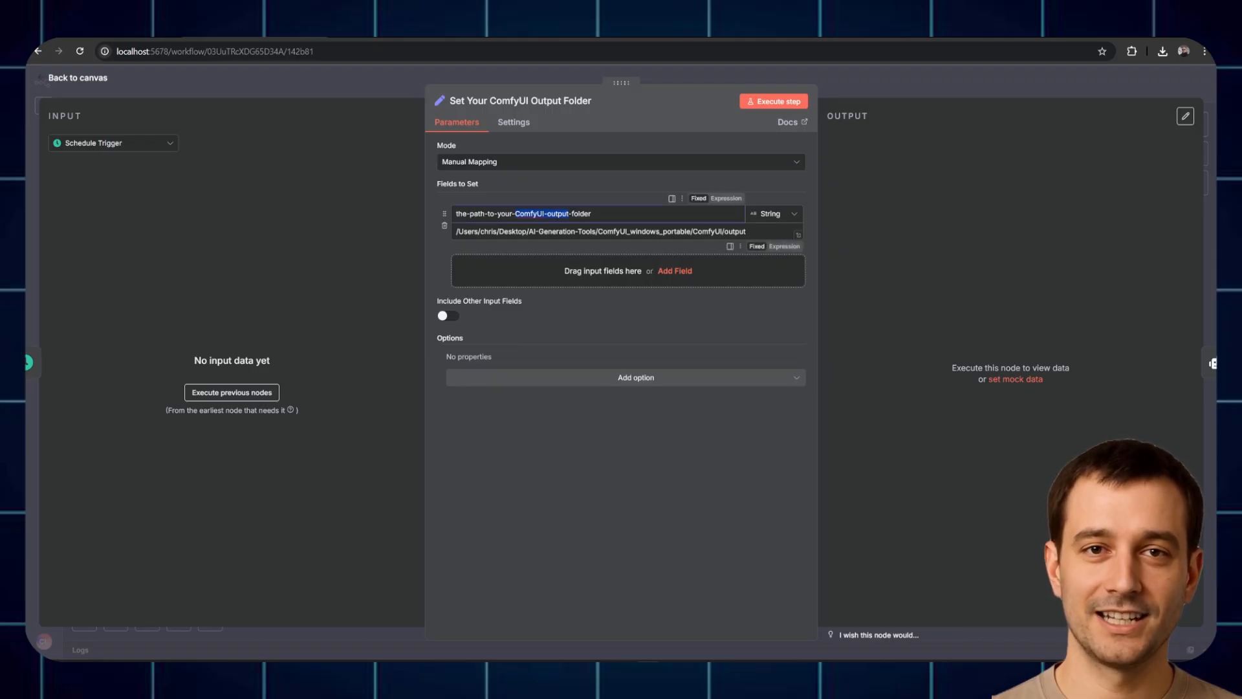
pyautogui.tripleClick(582, 232)
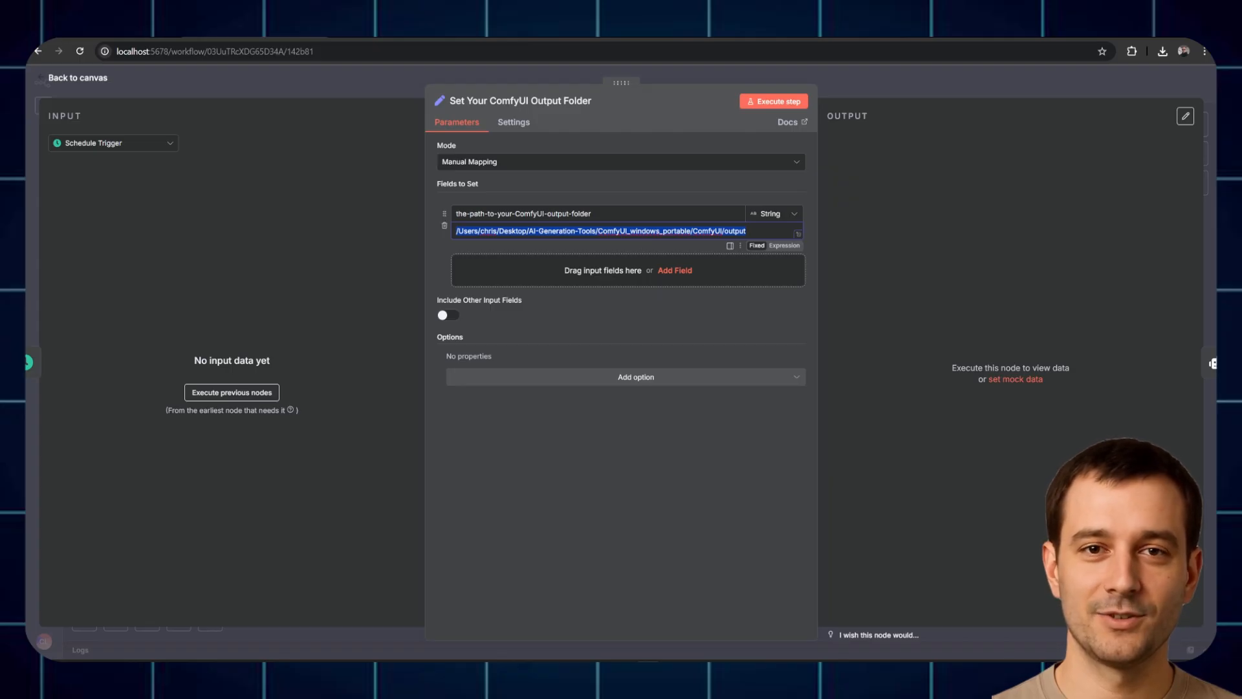
pyautogui.click(821, 99)
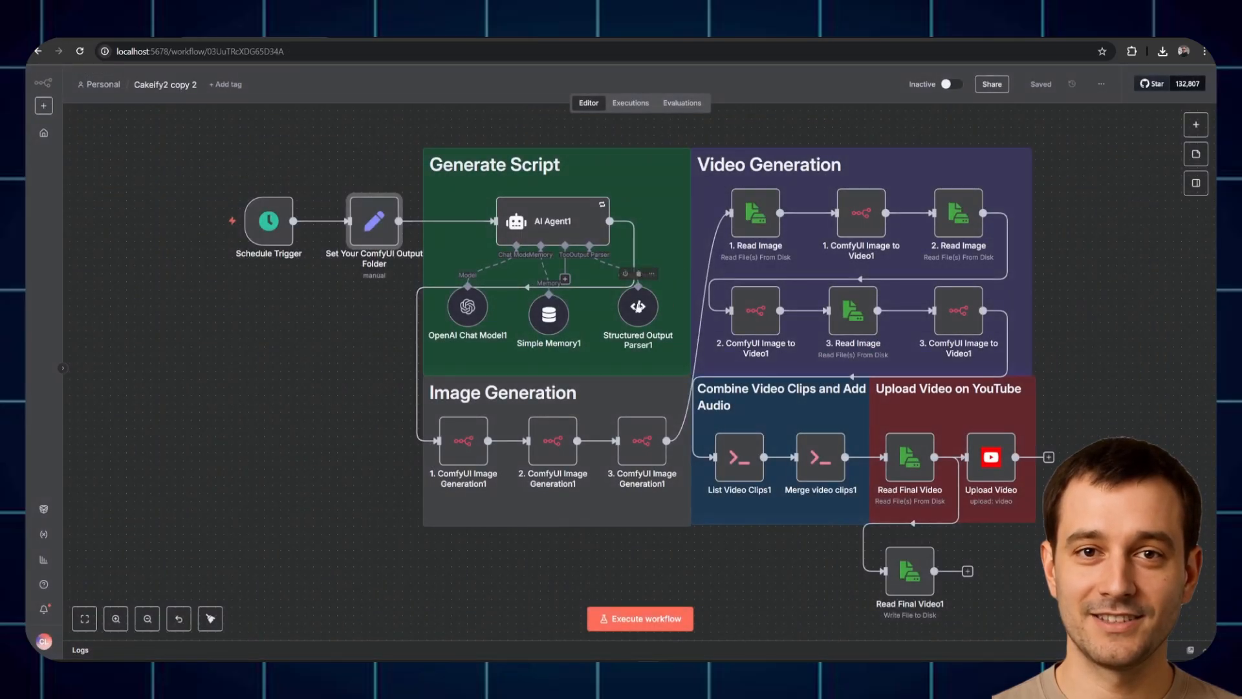
# Step: Review the output folder path in Merge video clips1's command, then open Read Final Video1's settings
pyautogui.doubleClick(820, 456)
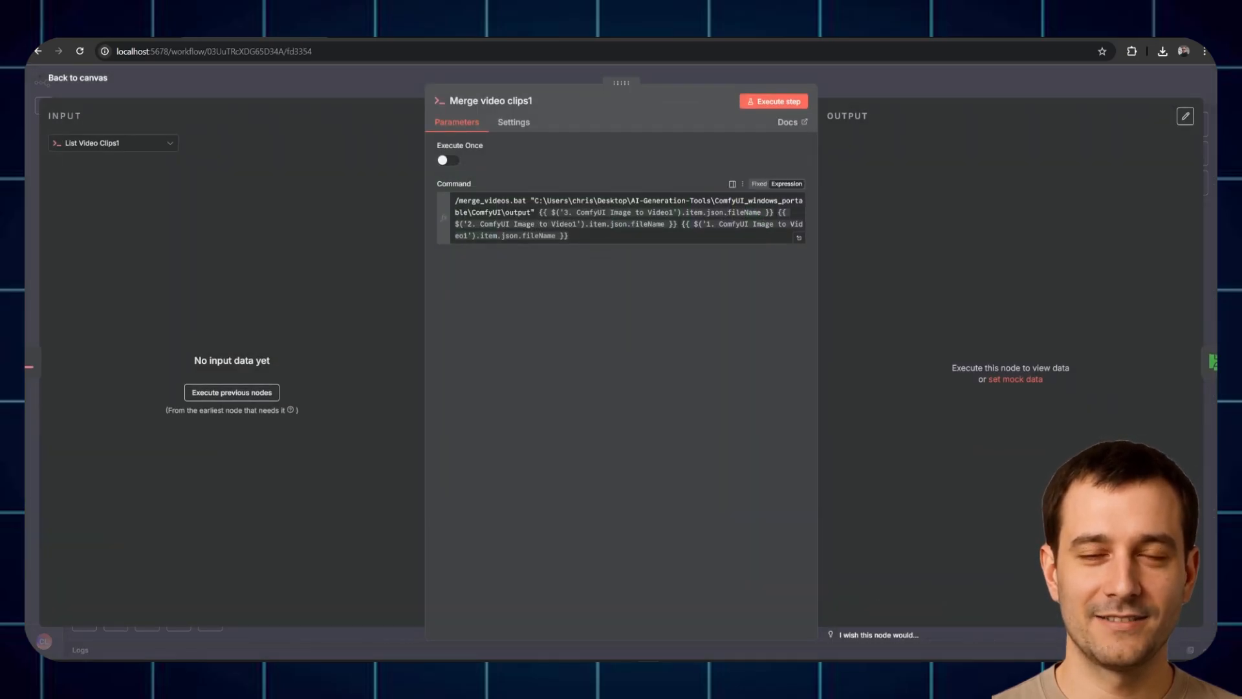
pyautogui.moveTo(535, 202); pyautogui.dragTo(538, 213)
pyautogui.press('Escape')
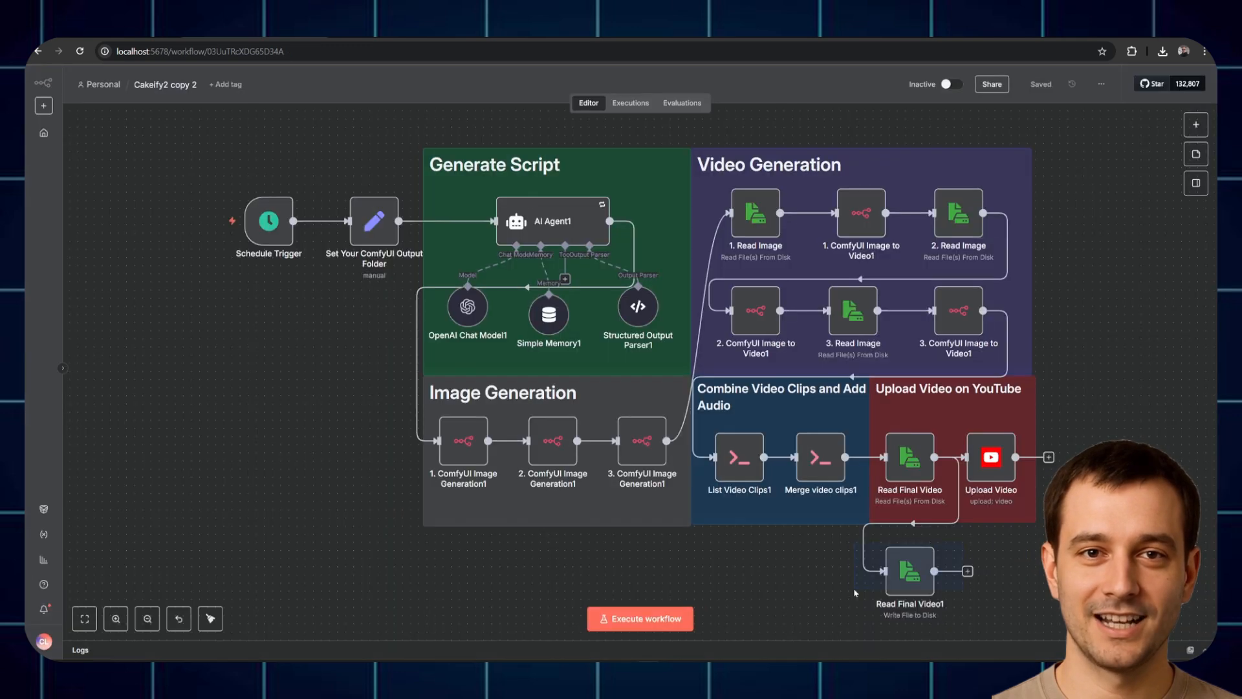
pyautogui.click(913, 575)
pyautogui.doubleClick(913, 575)
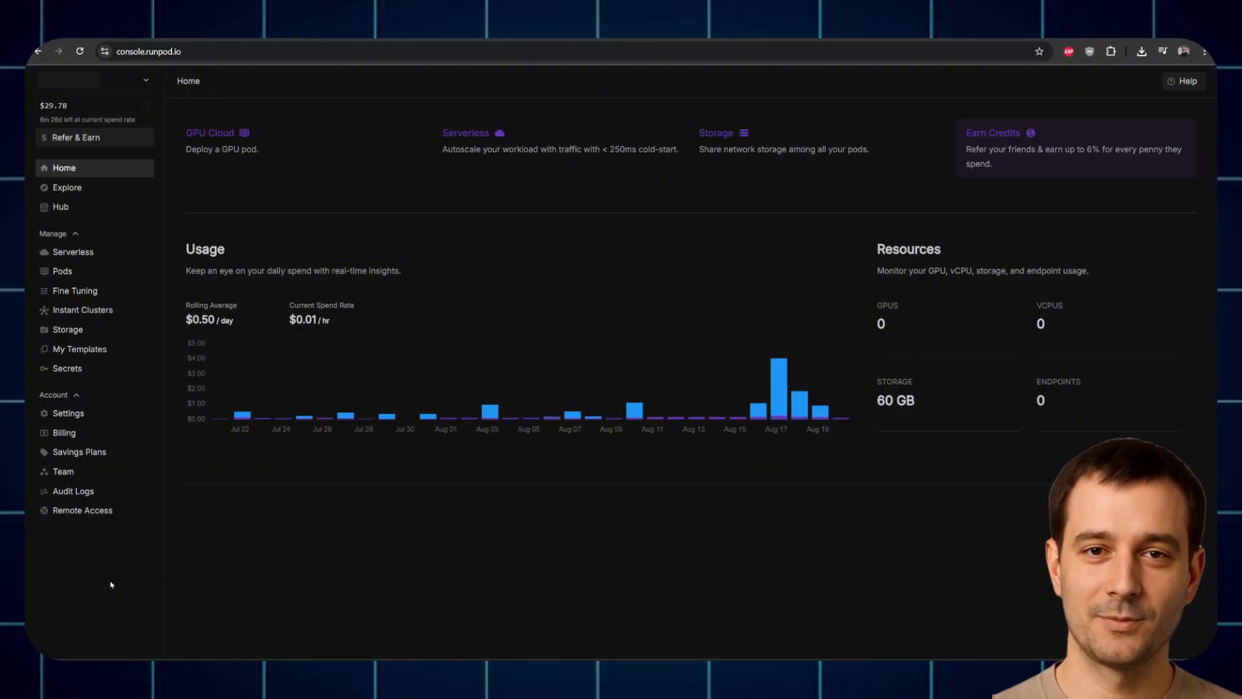
# Step: Check the RunPod balance and start a new network volume in EU-RO-1, reviewing its size
pyautogui.doubleClick(42, 108)
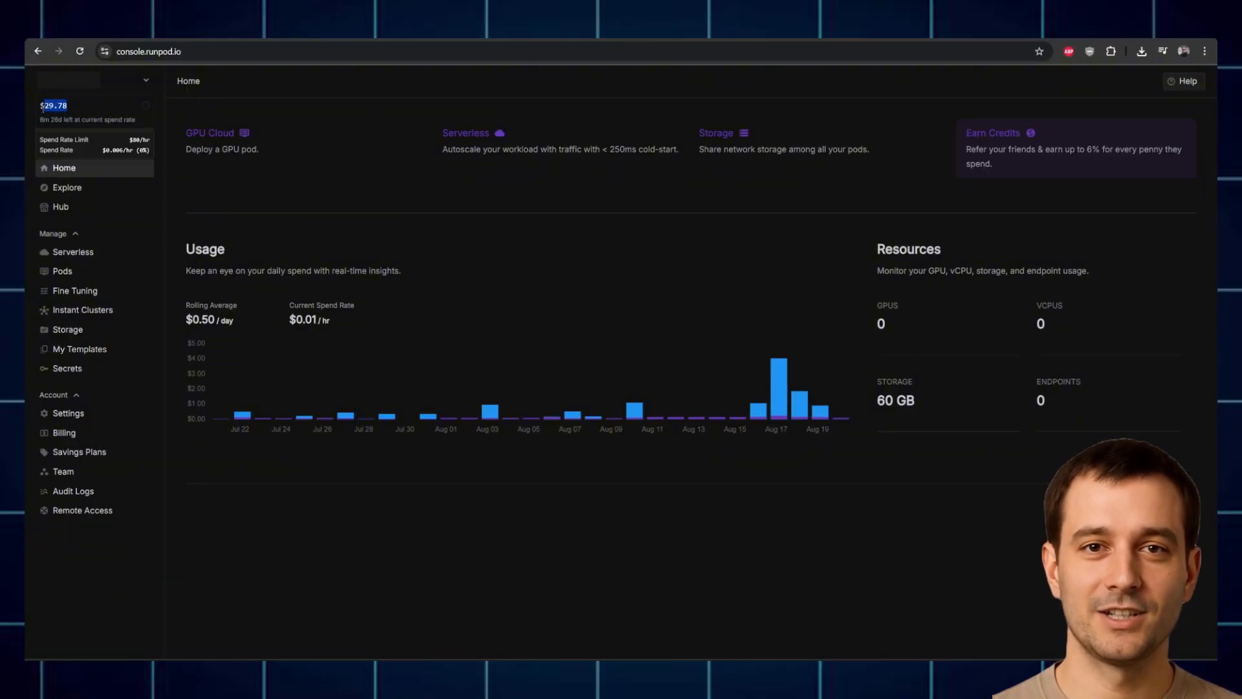
pyautogui.click(97, 108)
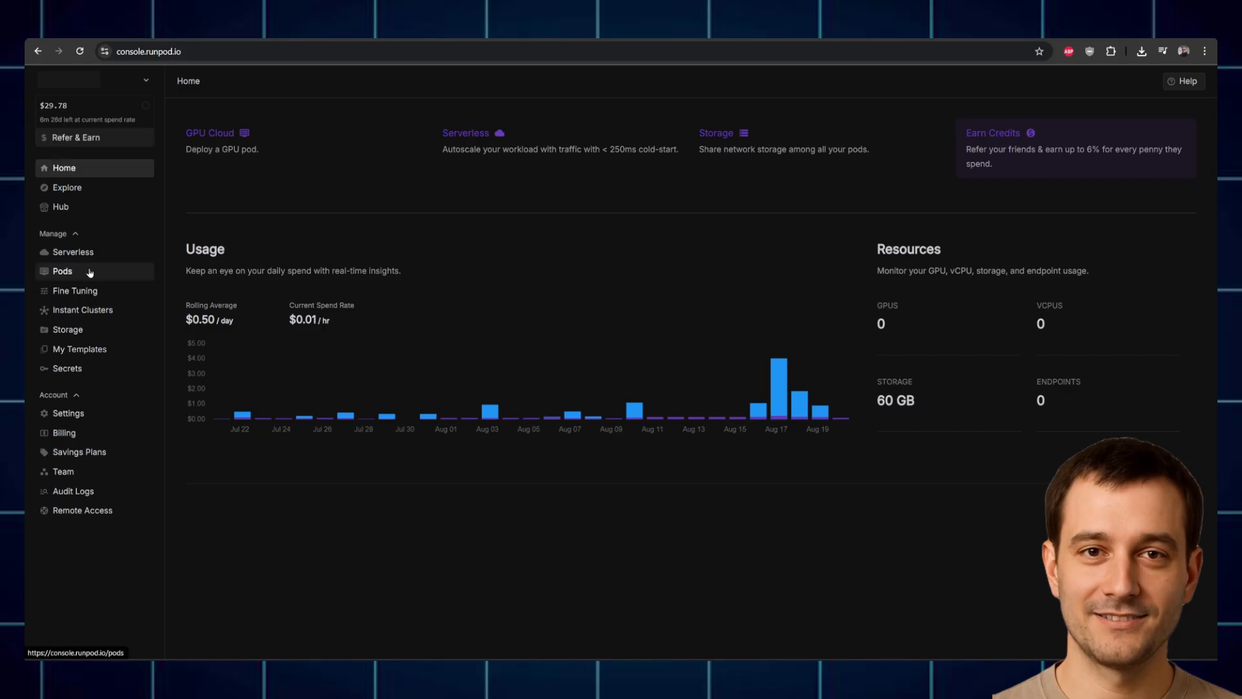
pyautogui.click(80, 333)
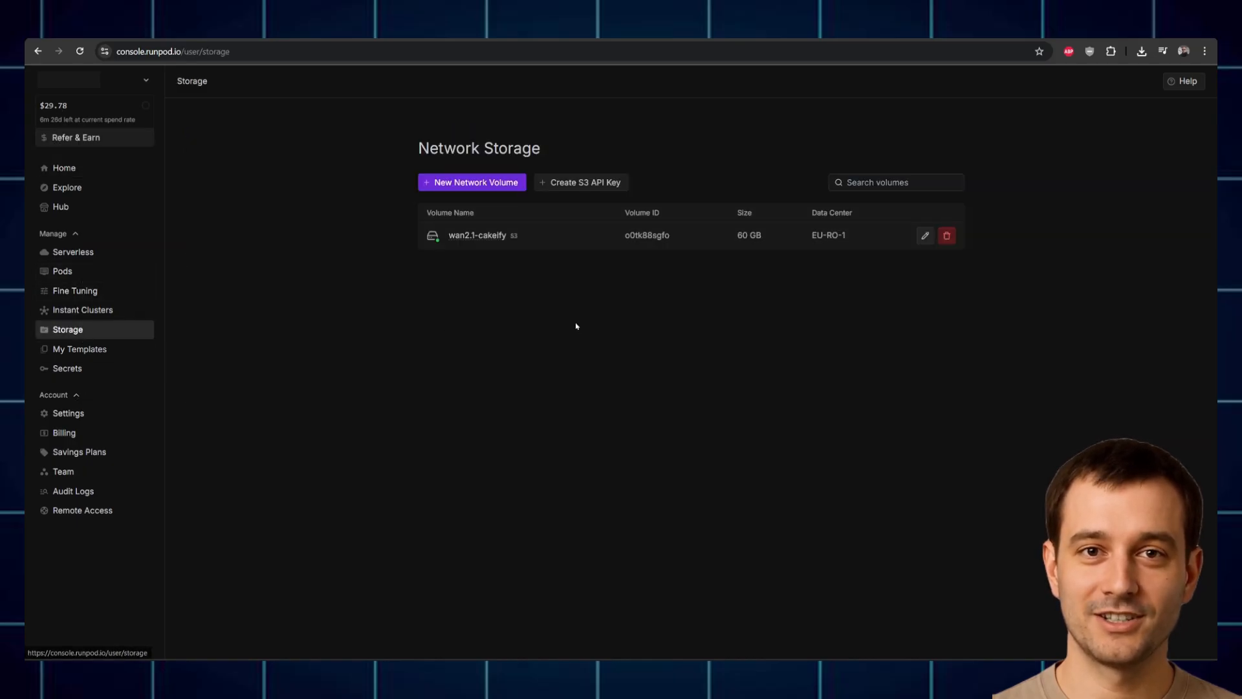
pyautogui.click(475, 182)
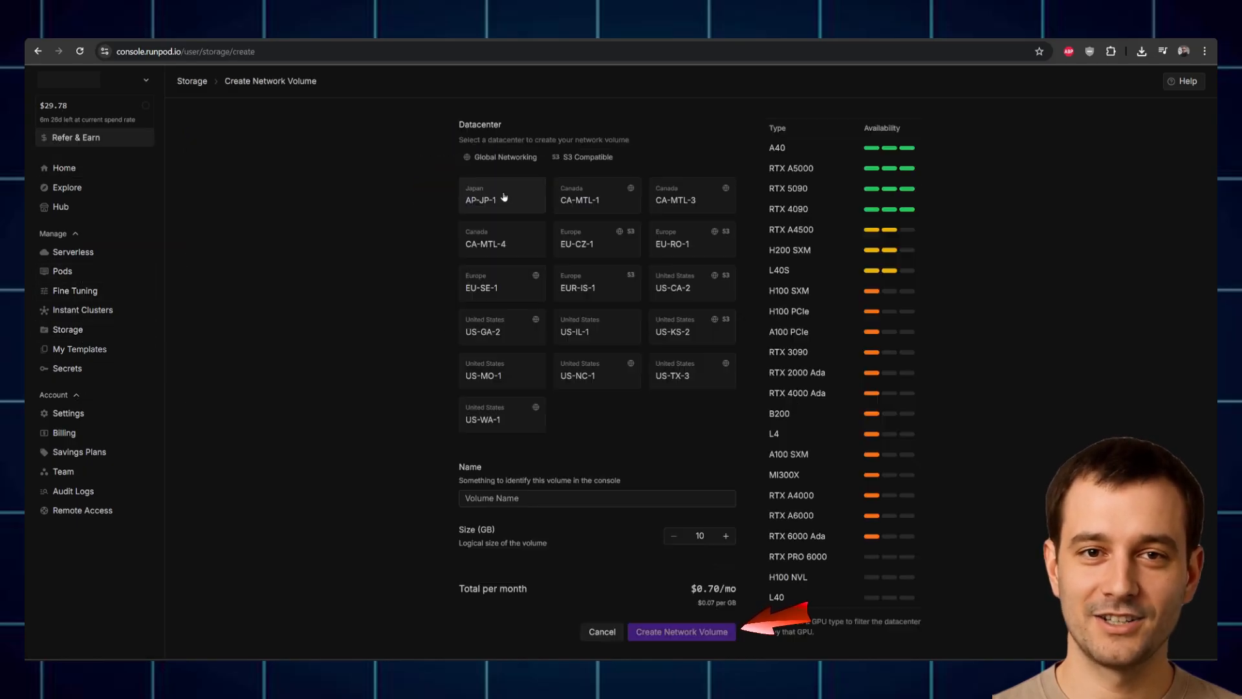
pyautogui.click(681, 249)
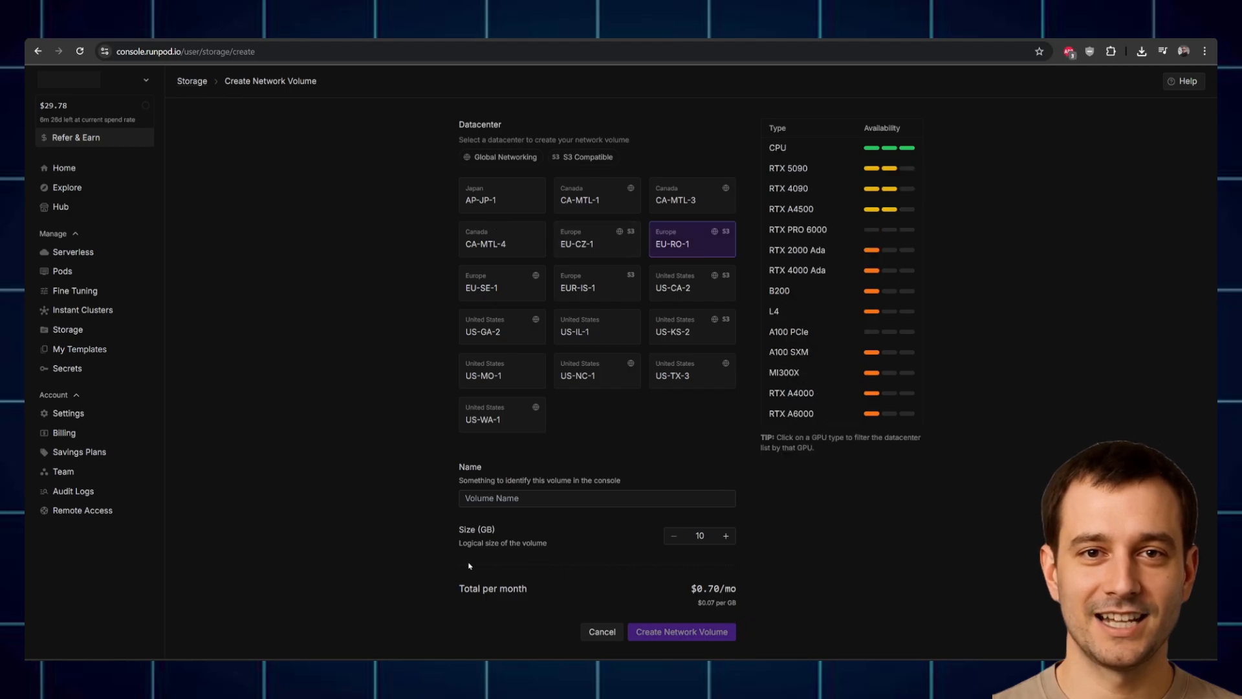
pyautogui.doubleClick(700, 538)
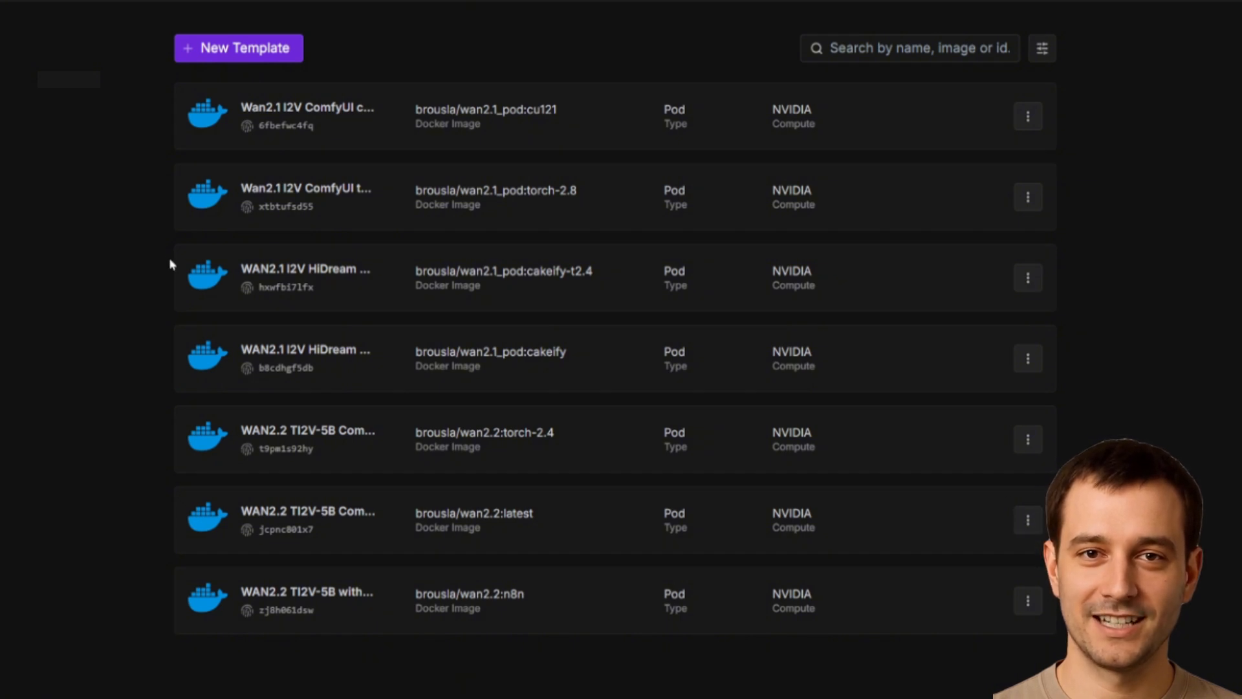
# Step: Open the cakeify template's deploy link and attach the wan2.1-cakeify network volume
pyautogui.click(1027, 362)
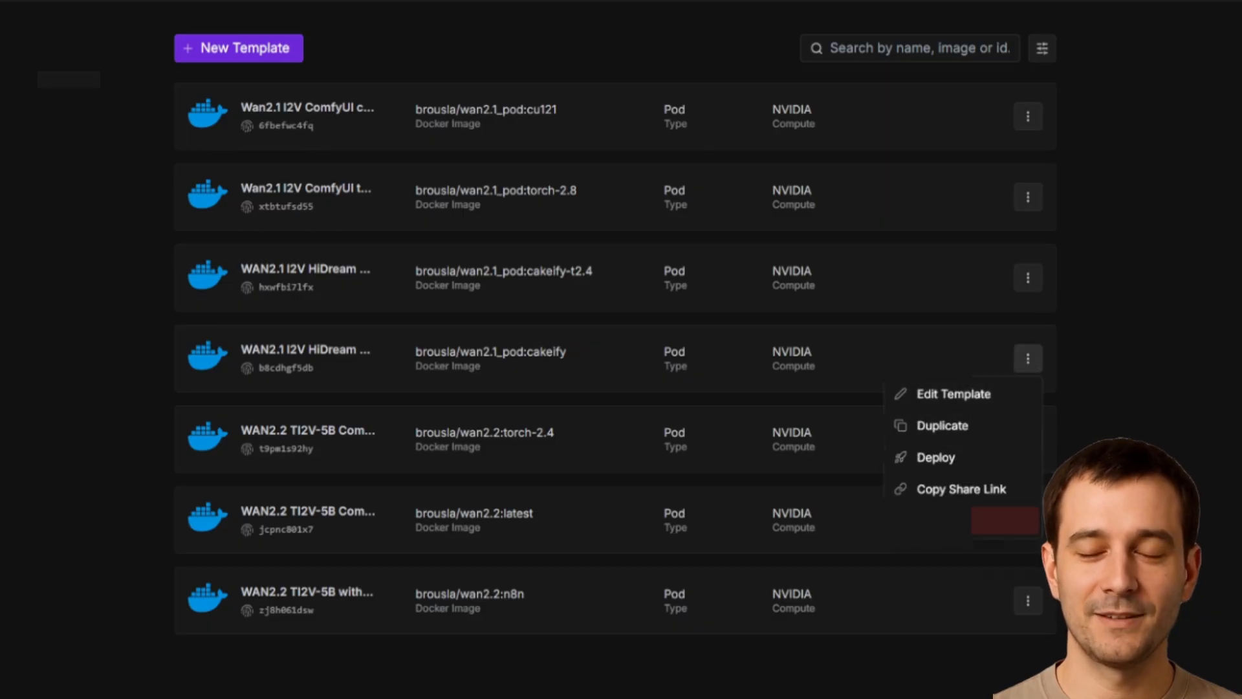
pyautogui.click(961, 489)
pyautogui.rightClick(228, 64)
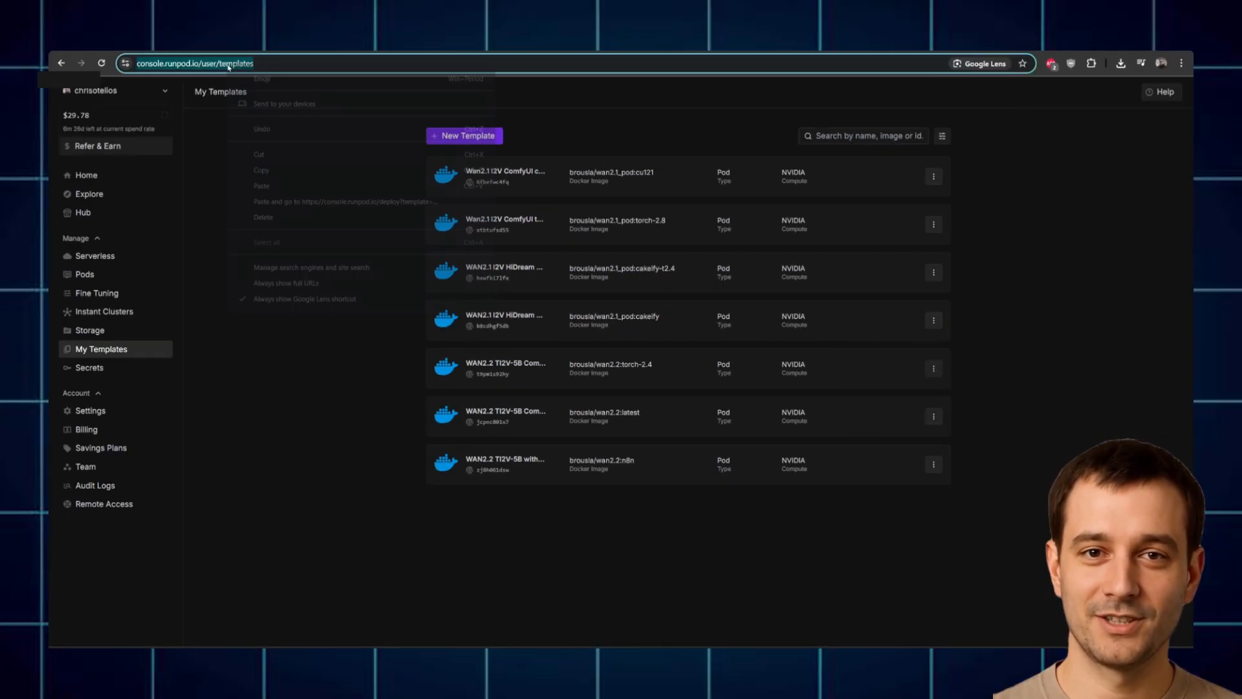
pyautogui.click(265, 203)
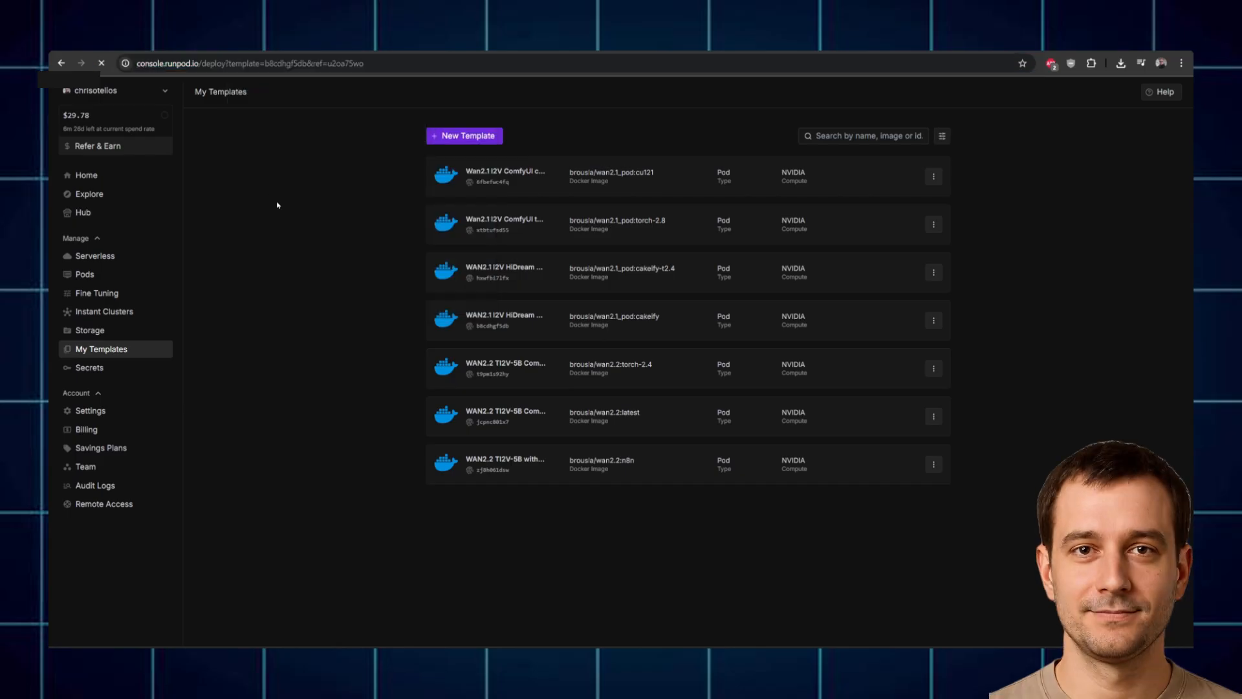
pyautogui.click(320, 63)
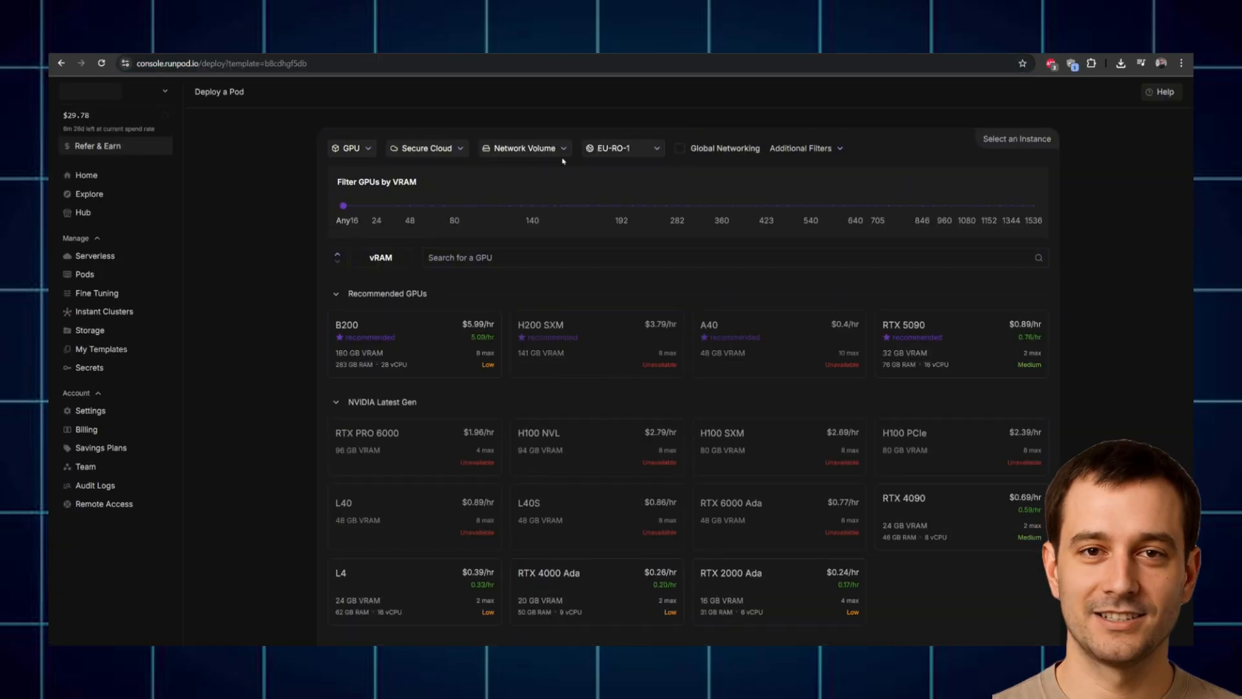
pyautogui.click(521, 148)
pyautogui.click(508, 193)
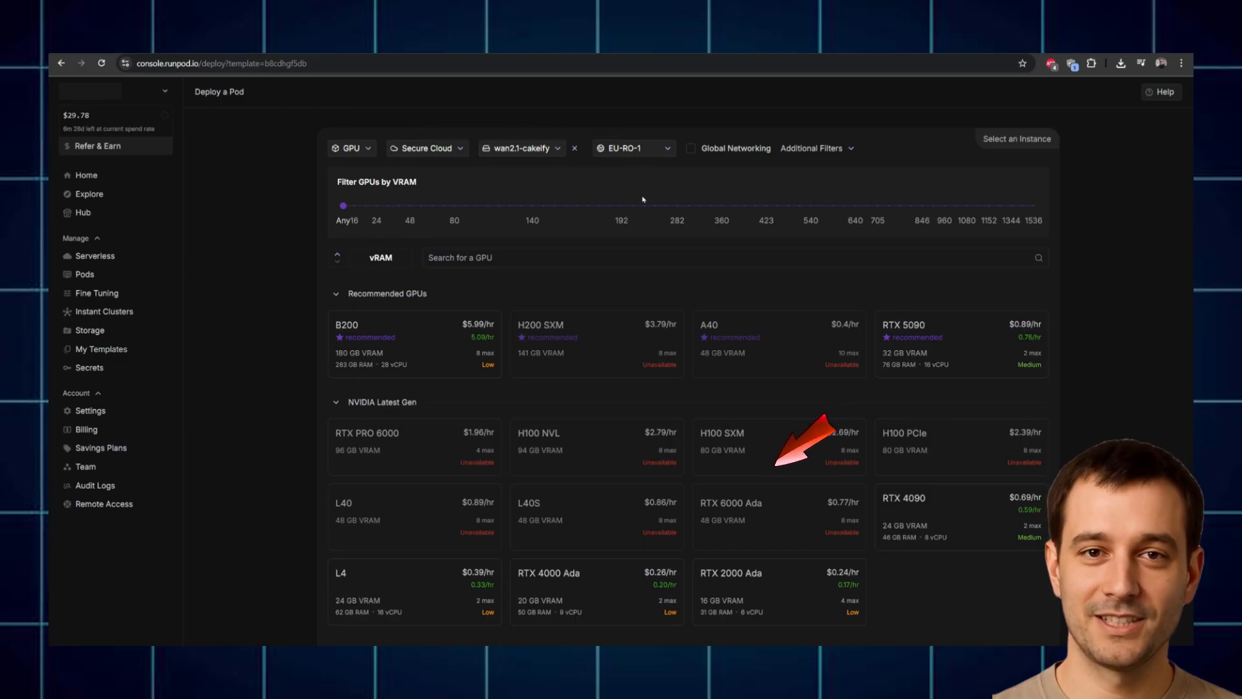
# Step: Select the RTX 2000 Ada GPU and deploy the pod on demand
pyautogui.scroll(-1, 638, 196)
pyautogui.scroll(-1, 639, 197)
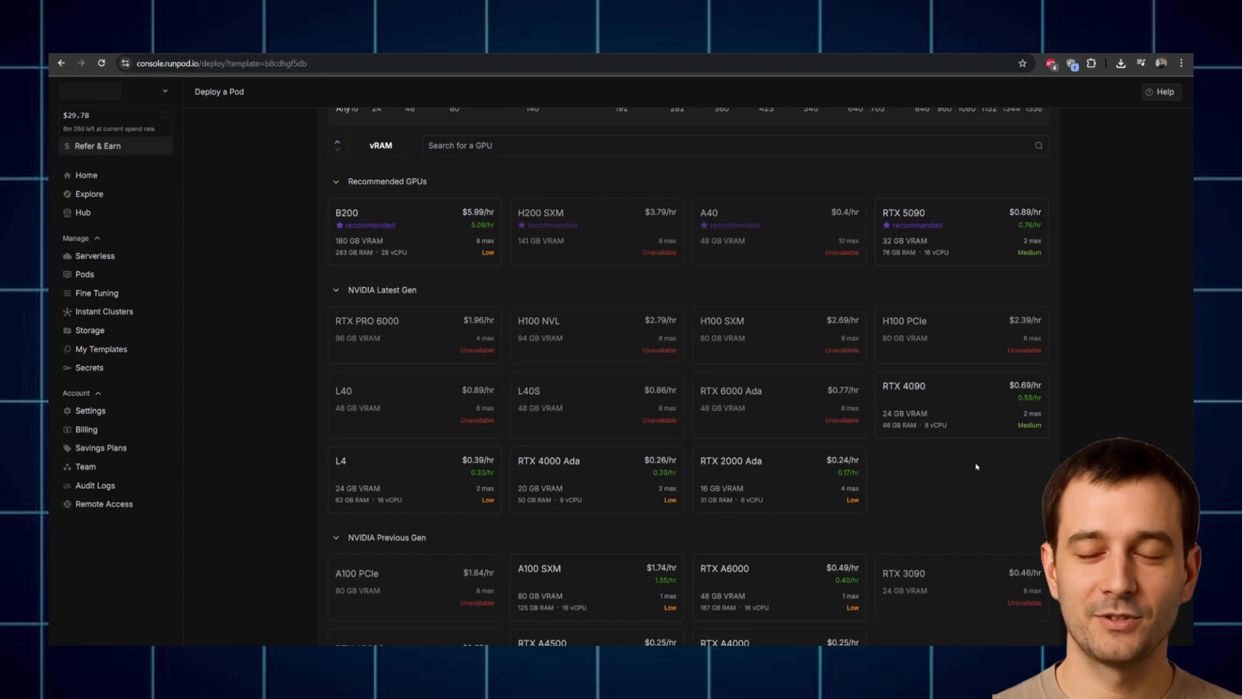
pyautogui.scroll(2, 990, 414)
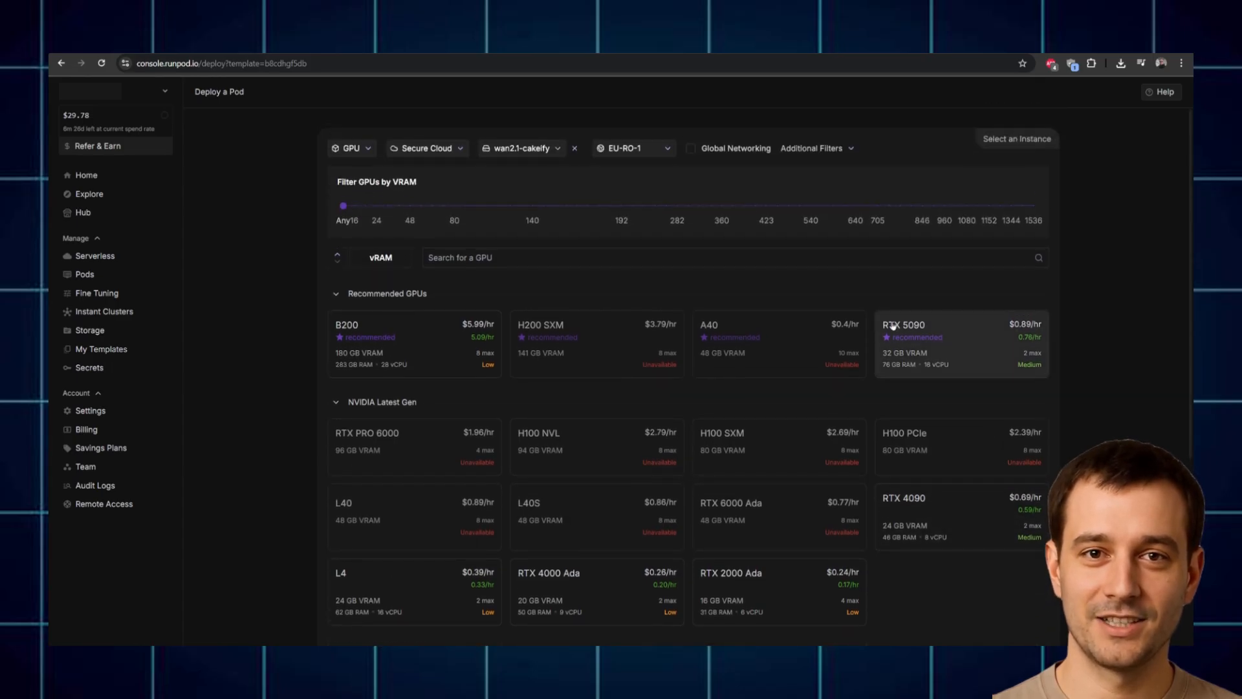
pyautogui.moveTo(895, 355)
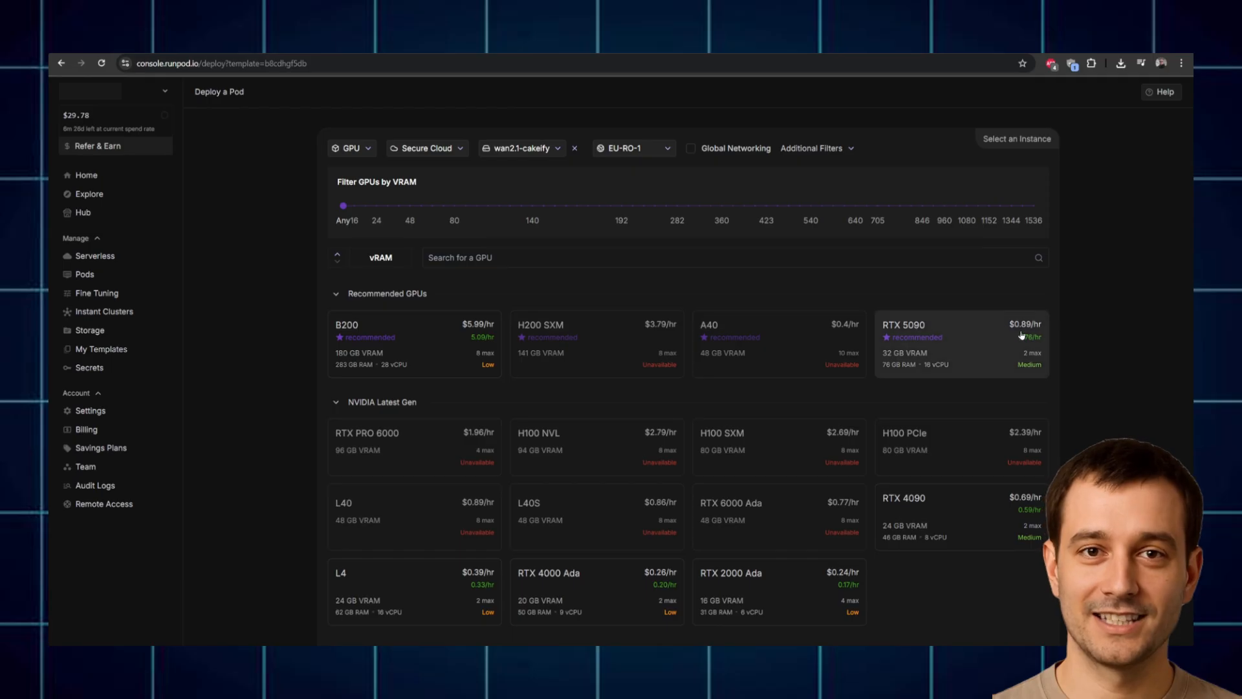
pyautogui.scroll(-2, 887, 430)
pyautogui.scroll(-1, 900, 435)
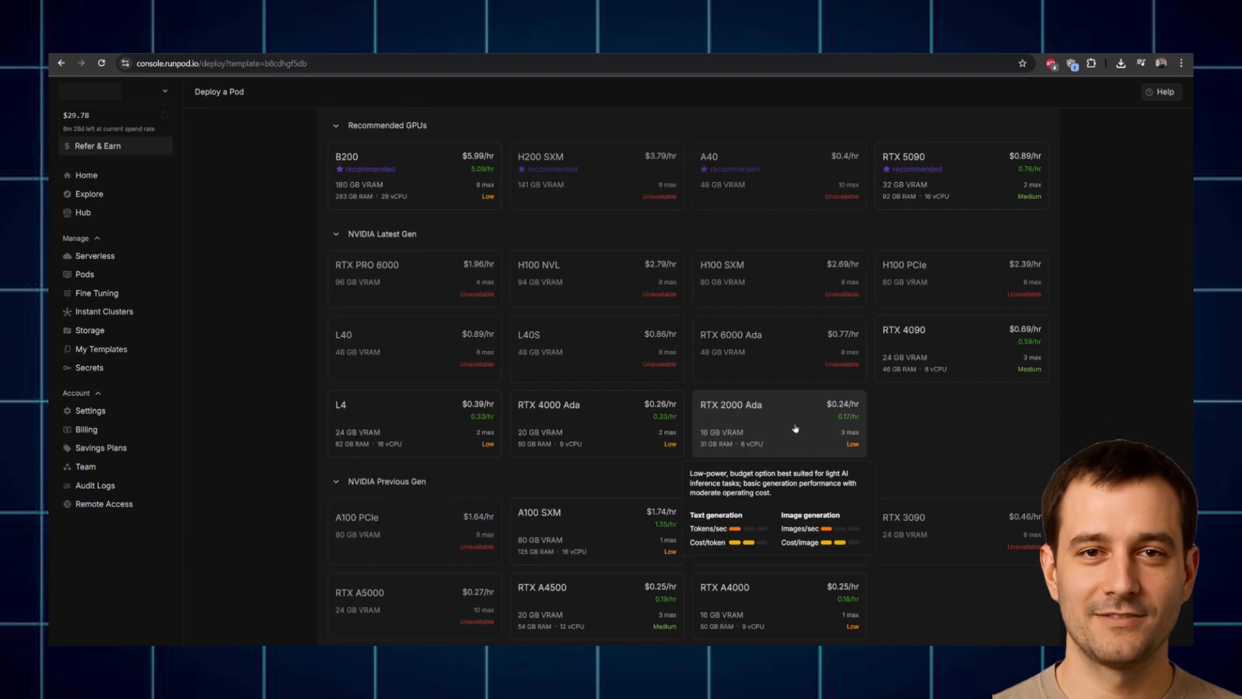
pyautogui.click(795, 429)
pyautogui.scroll(-3, 421, 336)
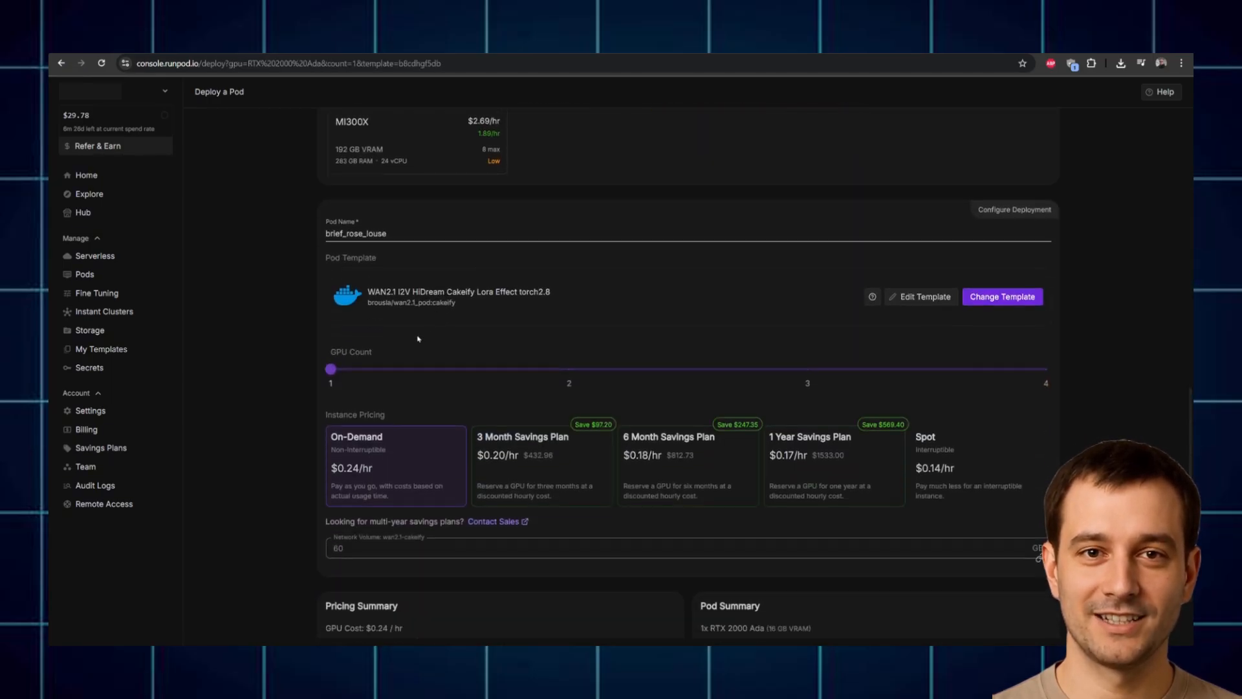
pyautogui.scroll(-1, 536, 287)
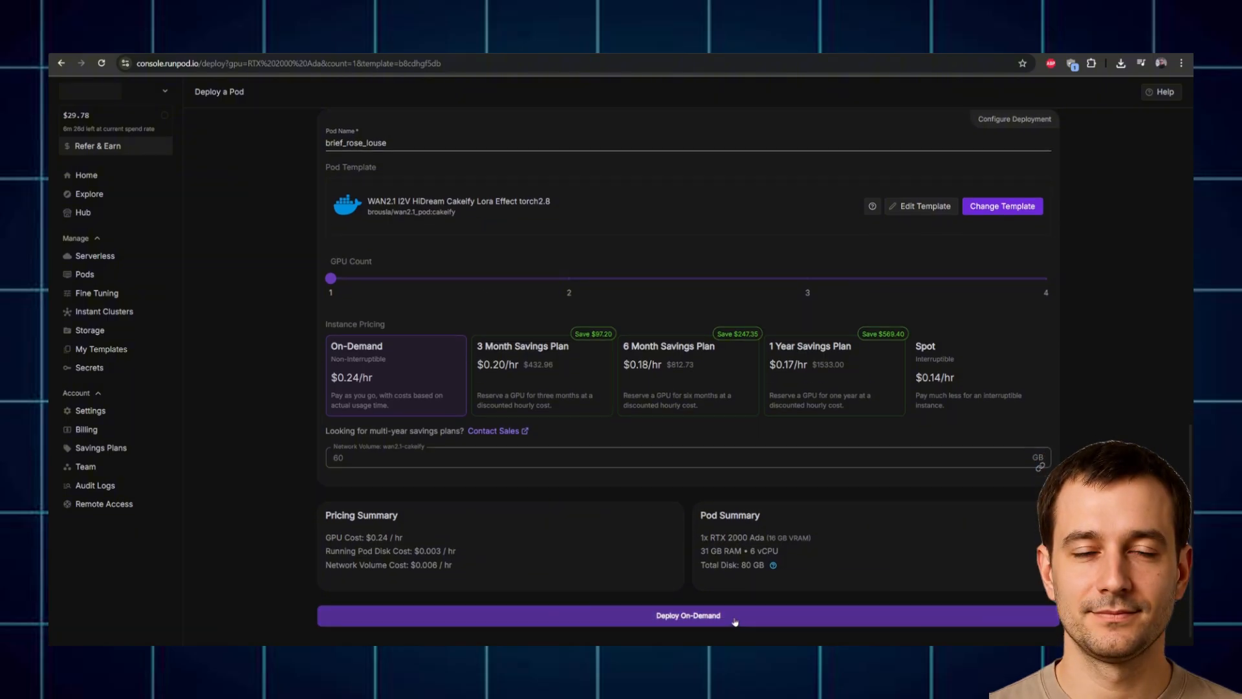
pyautogui.click(733, 619)
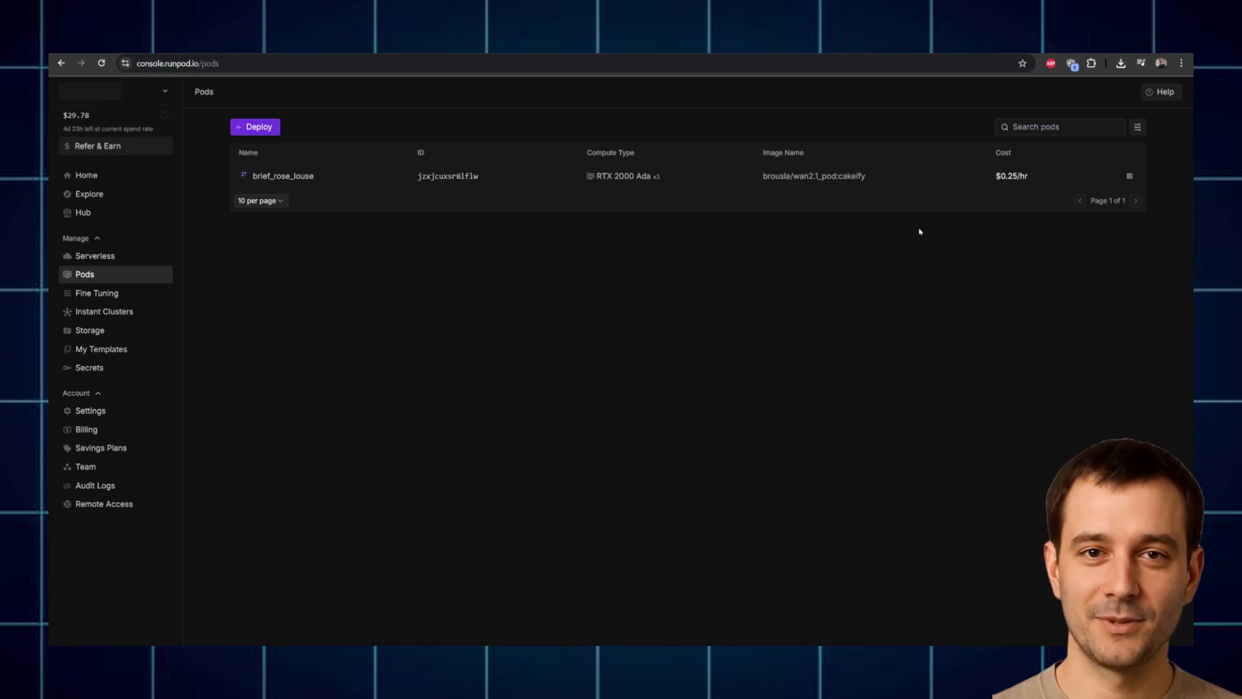
# Step: Open the brief_rose_louse pod, review its startup logs, and view its connection options
pyautogui.click(858, 184)
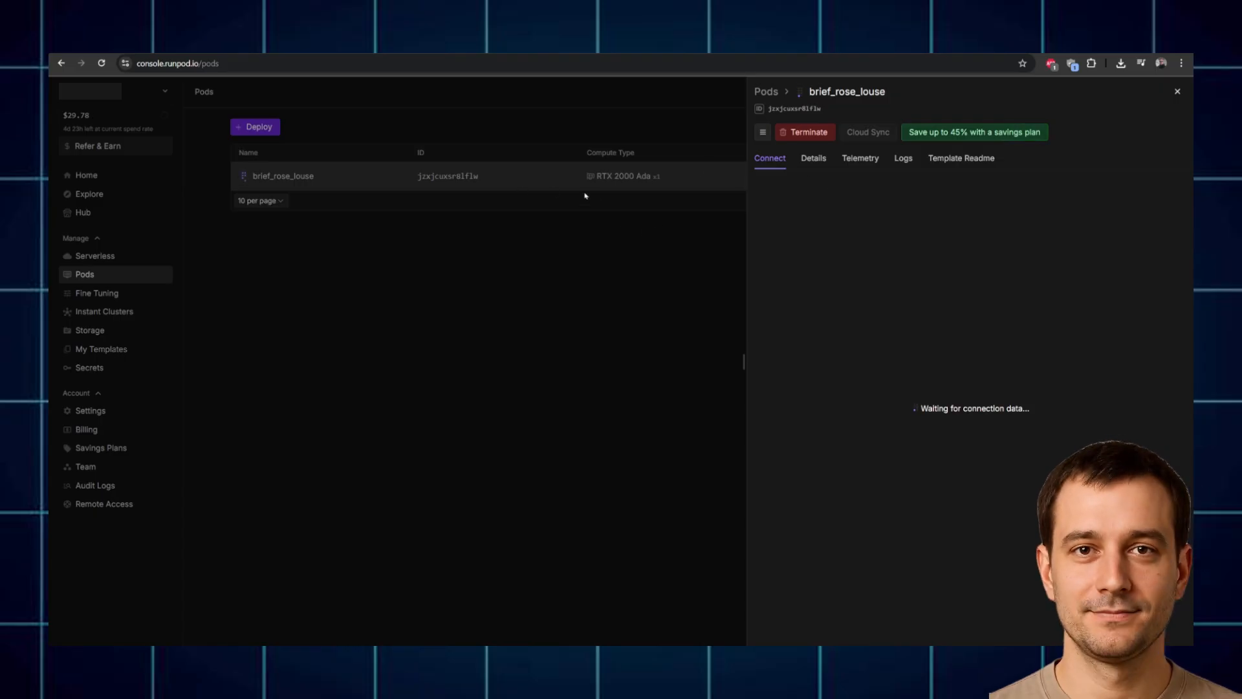
pyautogui.click(903, 161)
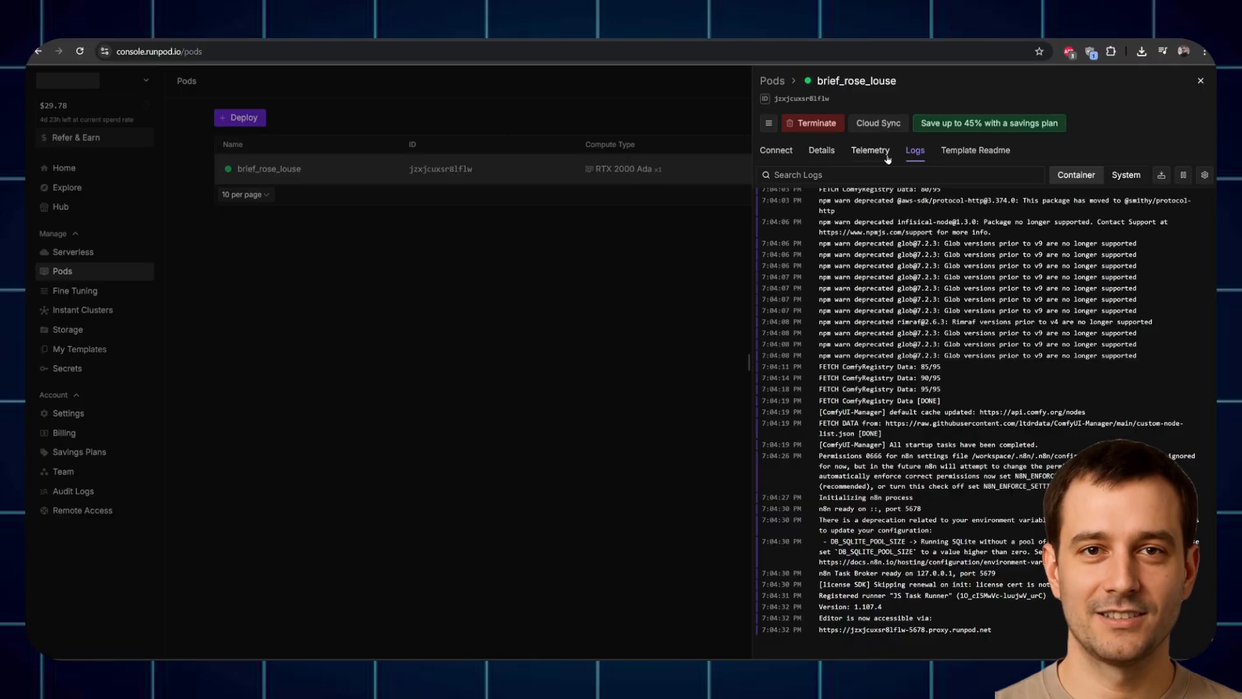
pyautogui.click(774, 151)
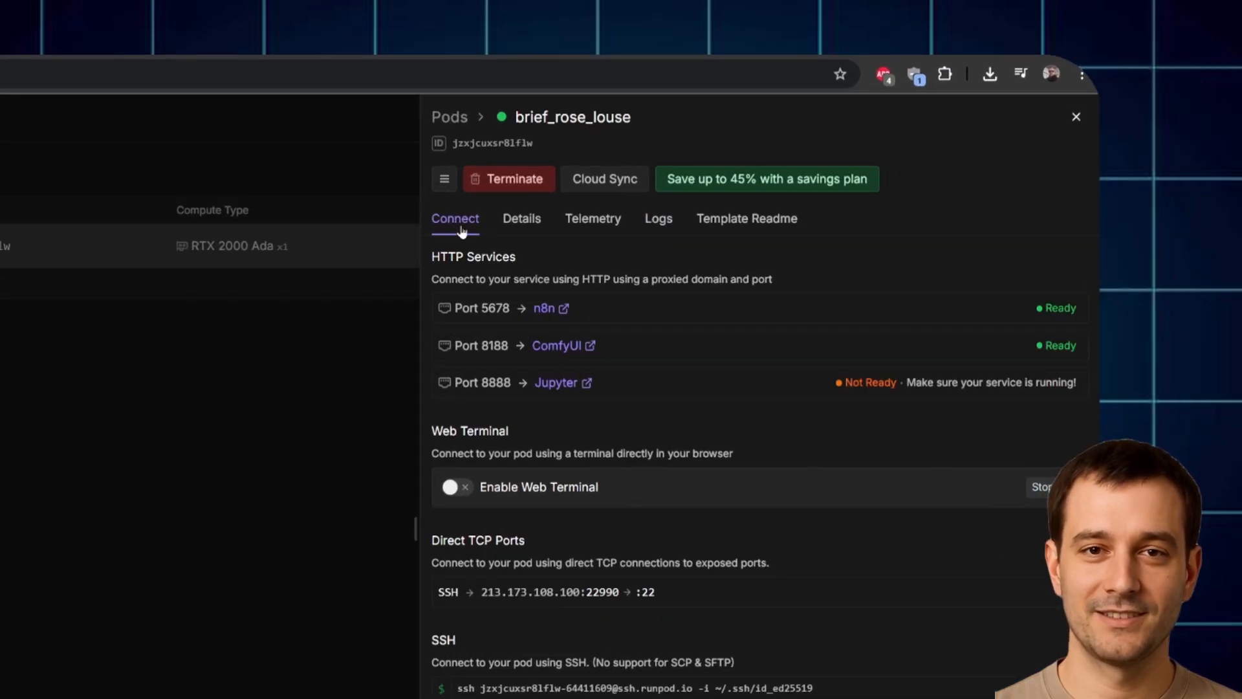
# Step: Open the pod's Jupyter on port 8888 and browse to /workspace/ComfyUI/output
pyautogui.click(562, 386)
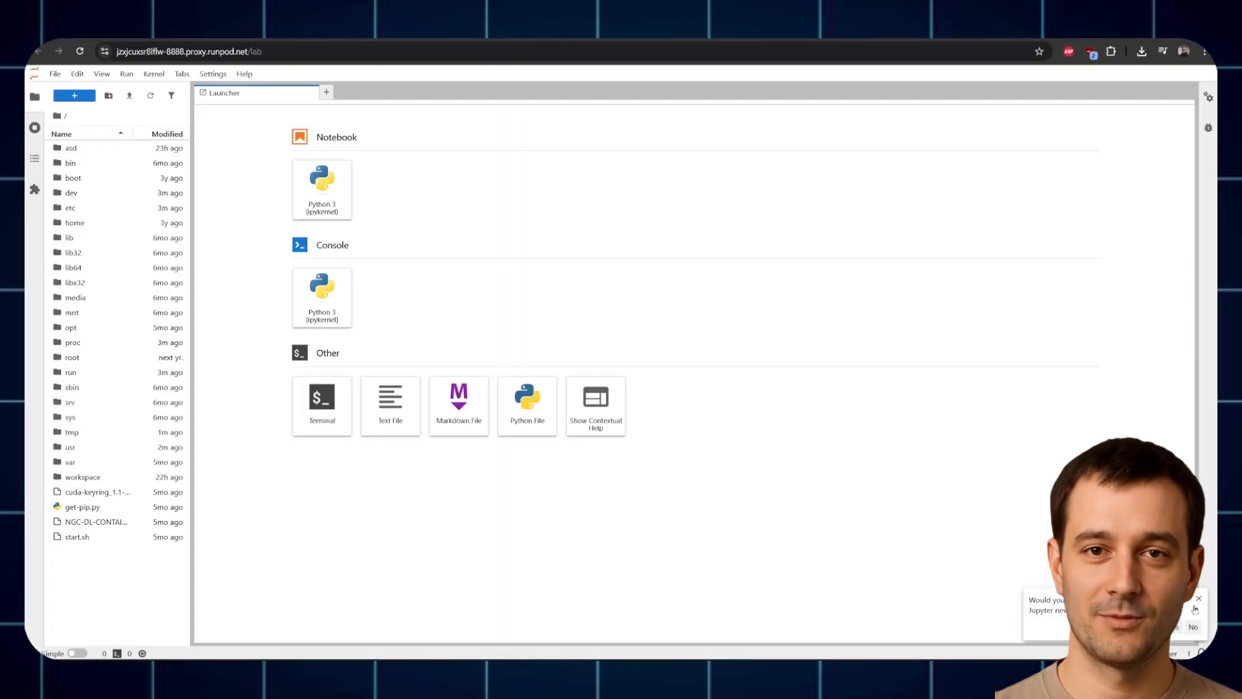
pyautogui.click(1198, 600)
pyautogui.doubleClick(83, 475)
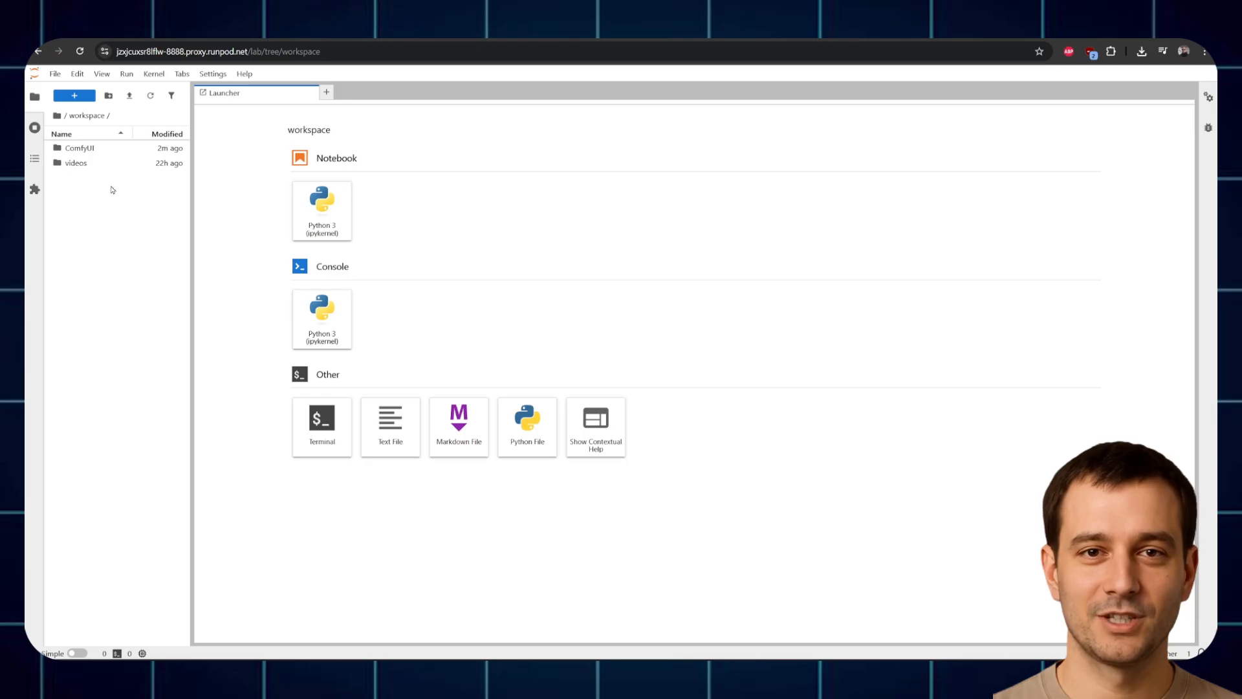
pyautogui.doubleClick(91, 150)
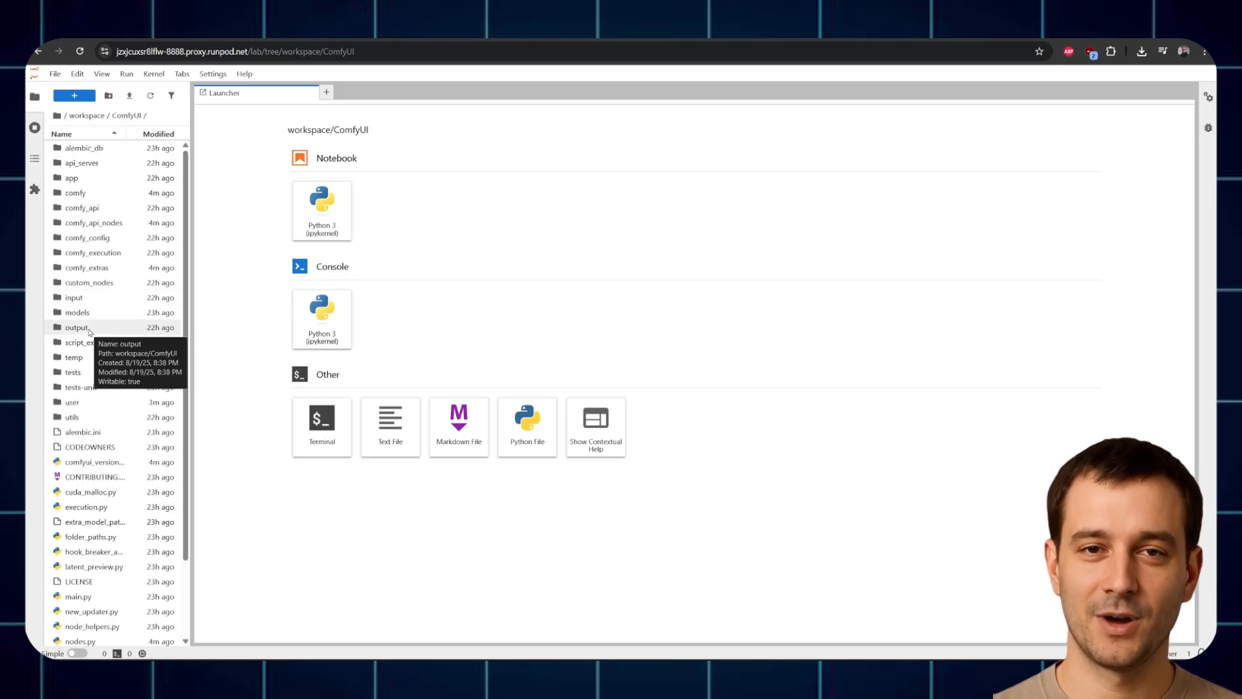
pyautogui.click(89, 329)
pyautogui.doubleClick(90, 328)
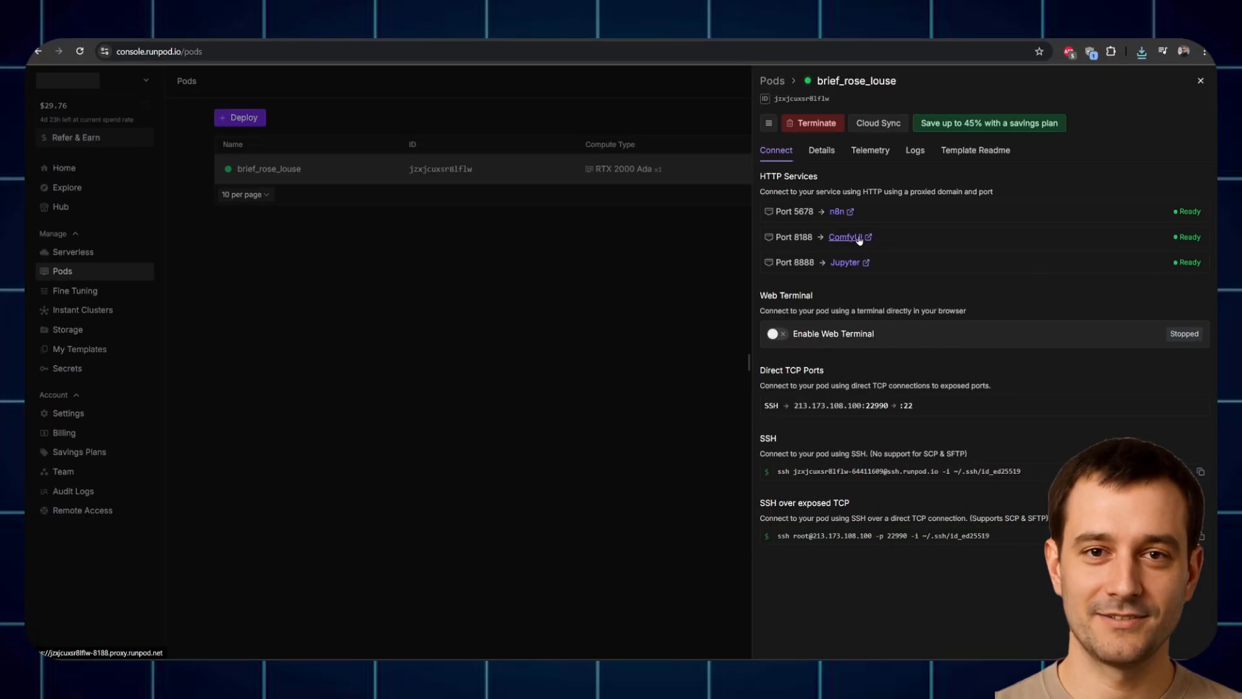
pyautogui.click(845, 237)
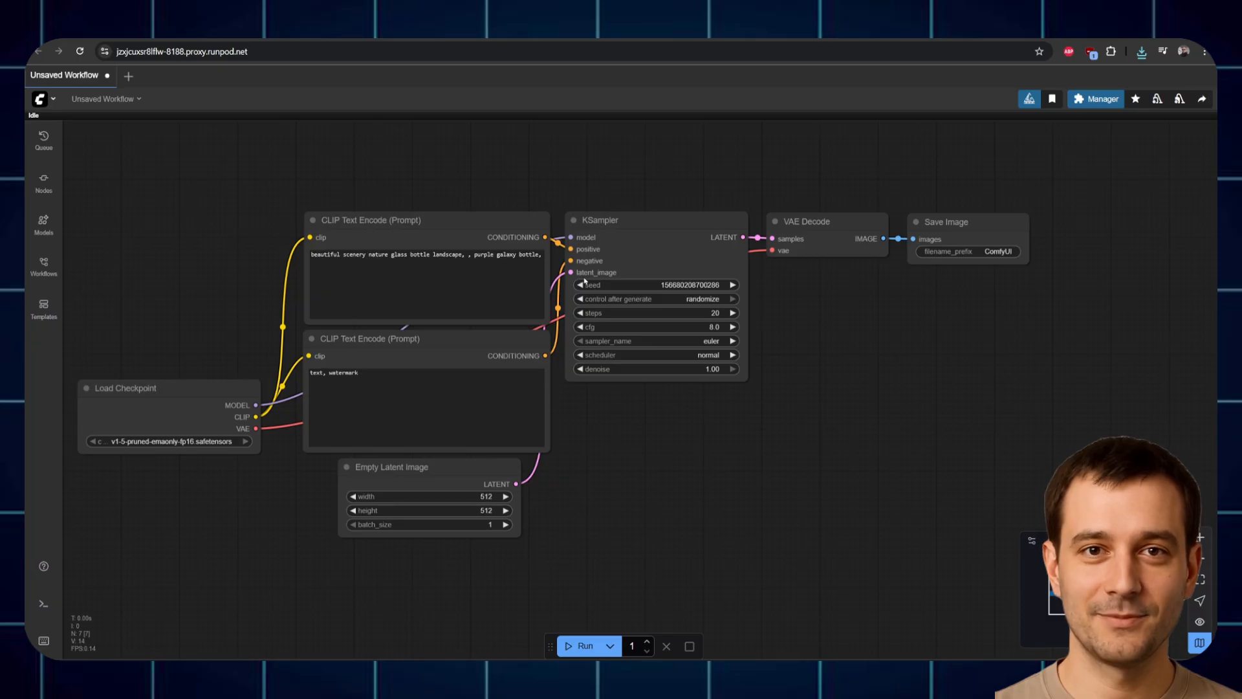
pyautogui.click(47, 271)
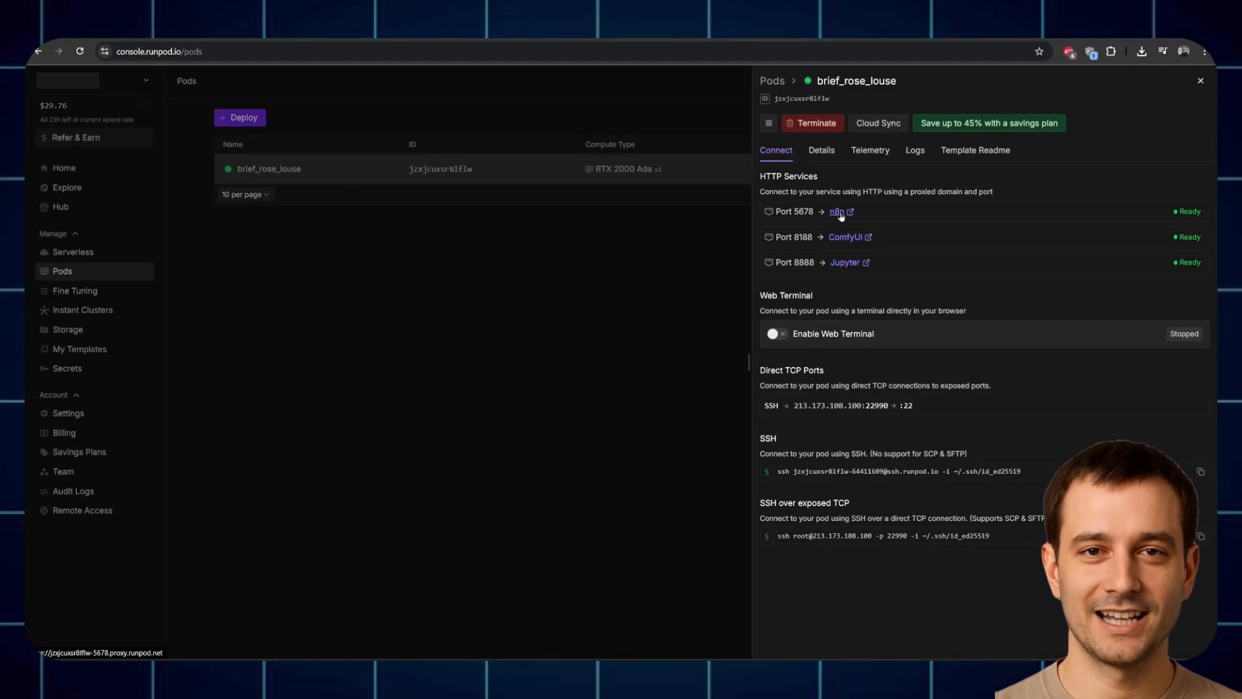
# Step: Open the pod's n8n on port 5678, confirm the ComfyUI community nodes, and open My workflow
pyautogui.click(841, 218)
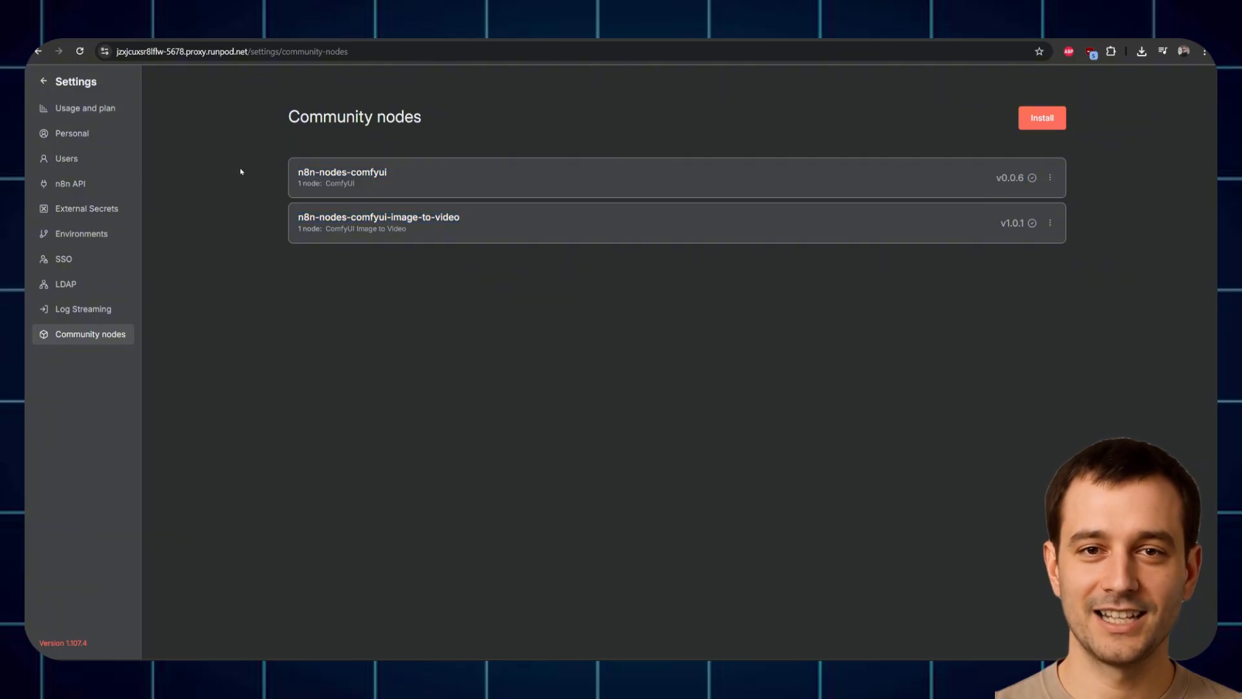
pyautogui.click(56, 80)
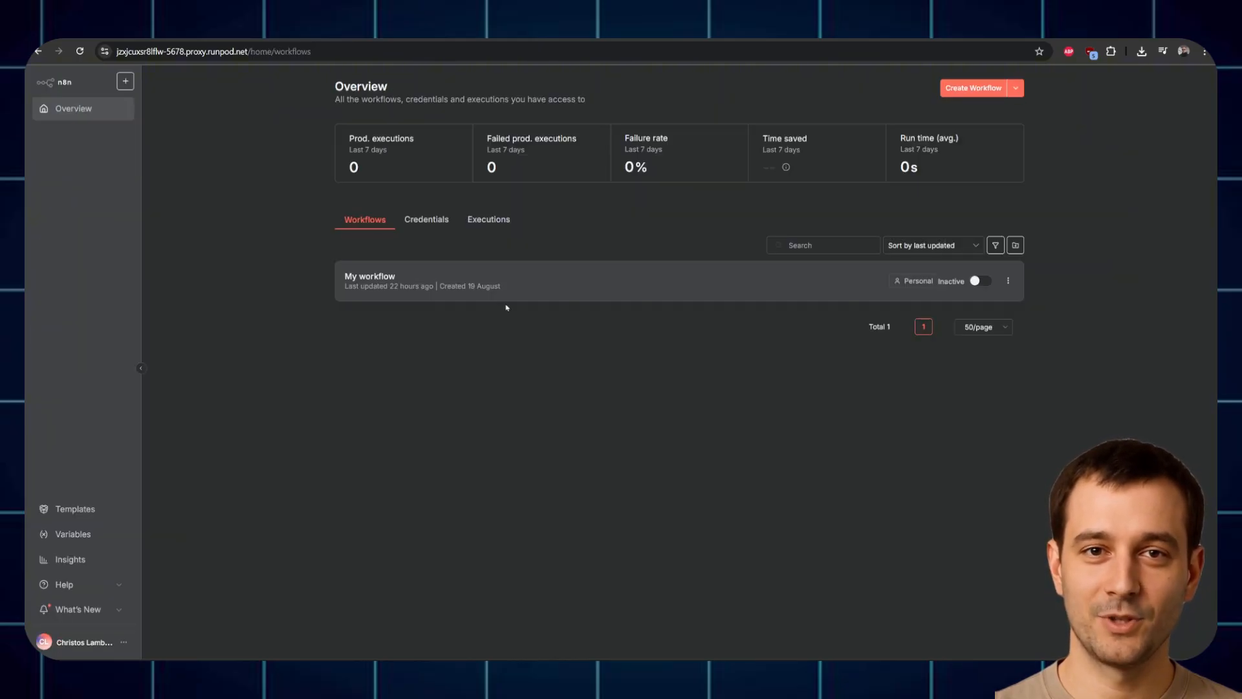
pyautogui.click(477, 289)
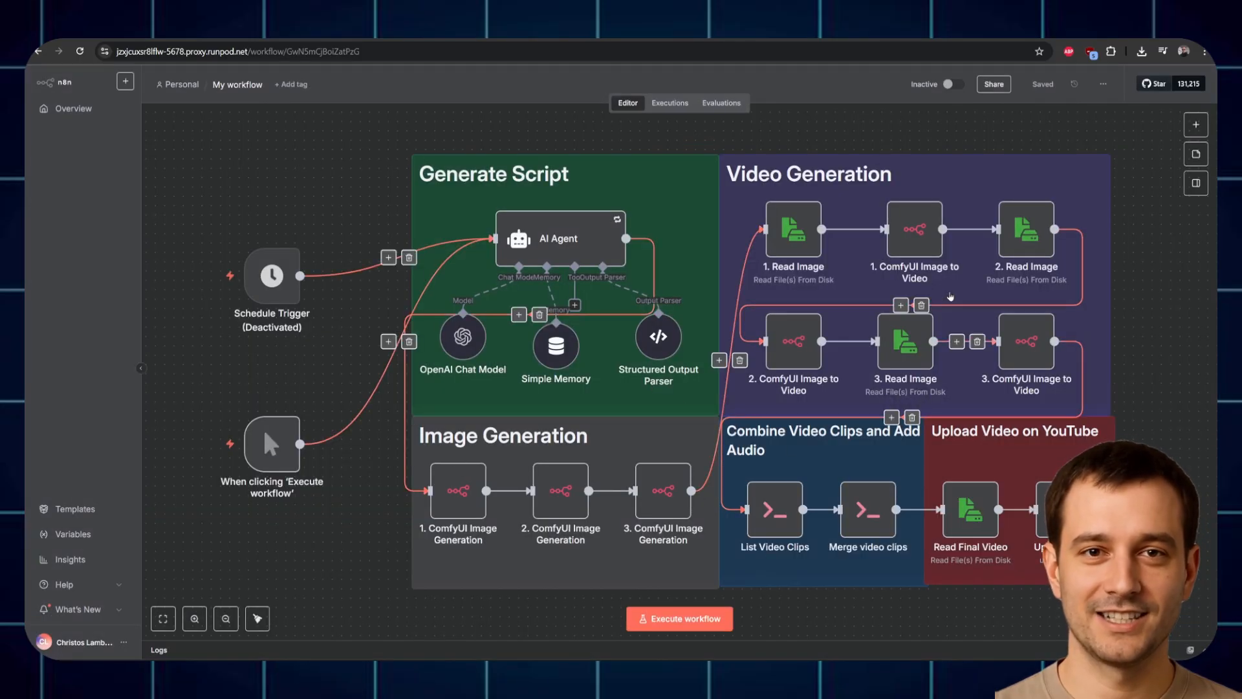
pyautogui.doubleClick(463, 337)
pyautogui.click(718, 156)
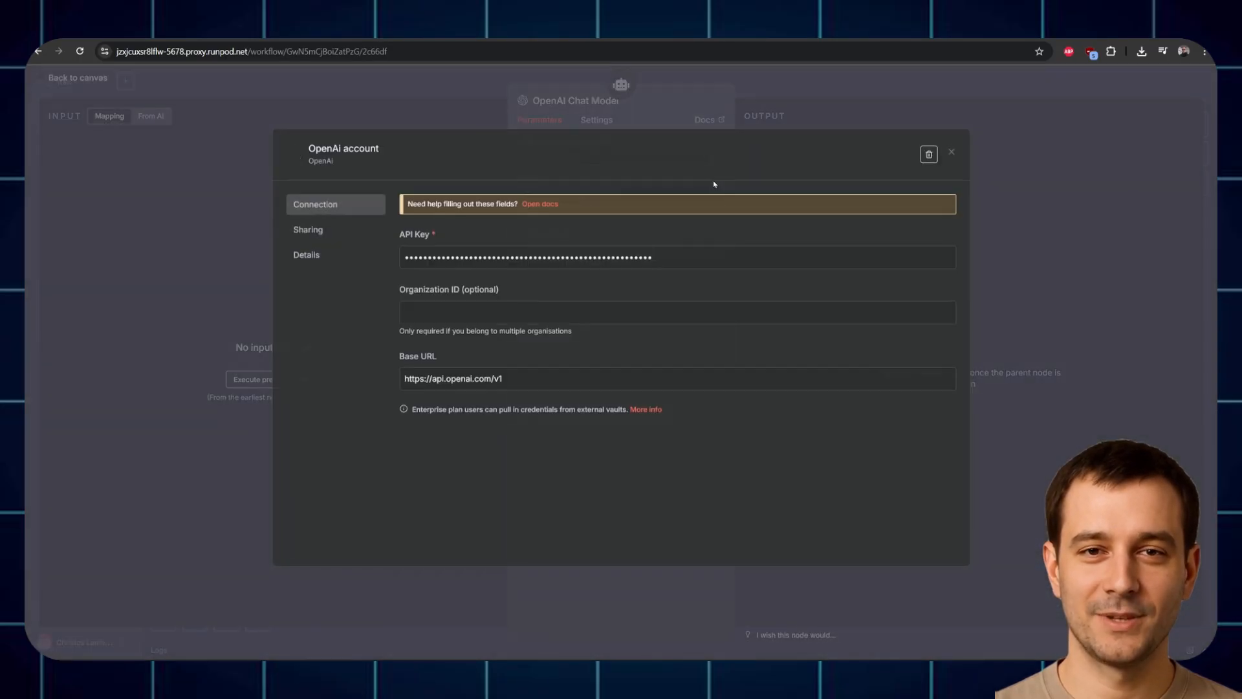
pyautogui.click(813, 110)
pyautogui.click(818, 87)
pyautogui.click(453, 488)
pyautogui.doubleClick(453, 487)
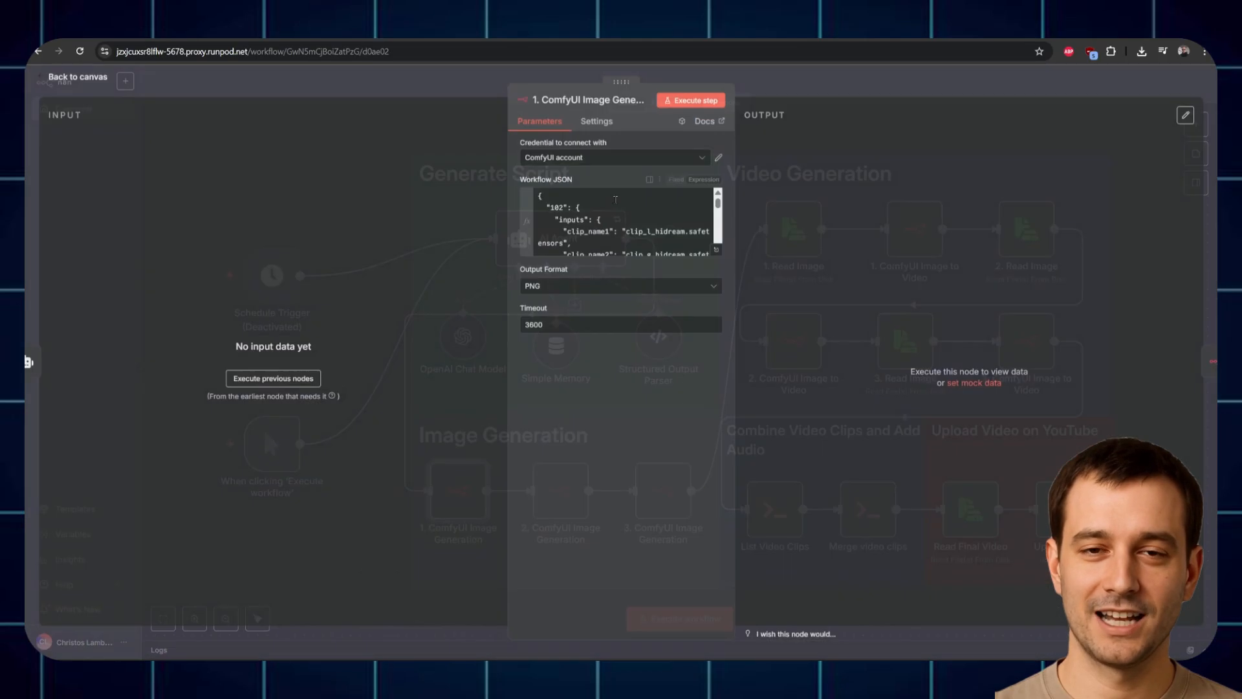
pyautogui.click(718, 157)
pyautogui.press('Escape')
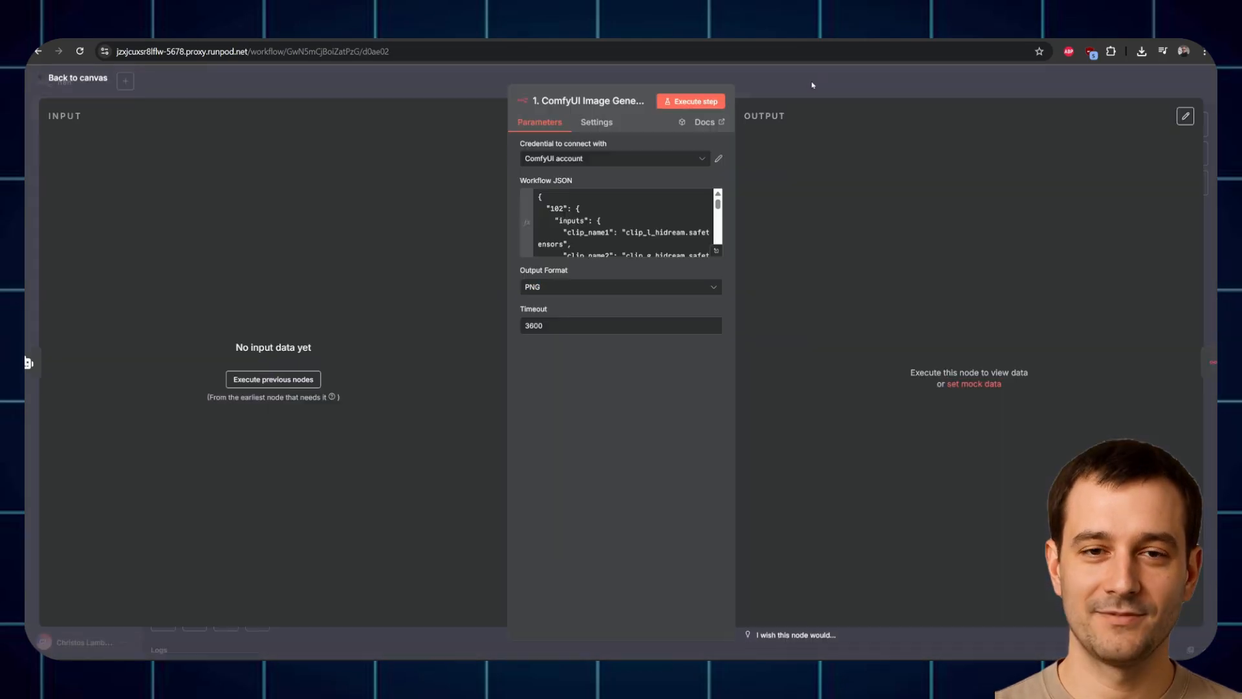
pyautogui.press('Escape')
pyautogui.doubleClick(1061, 509)
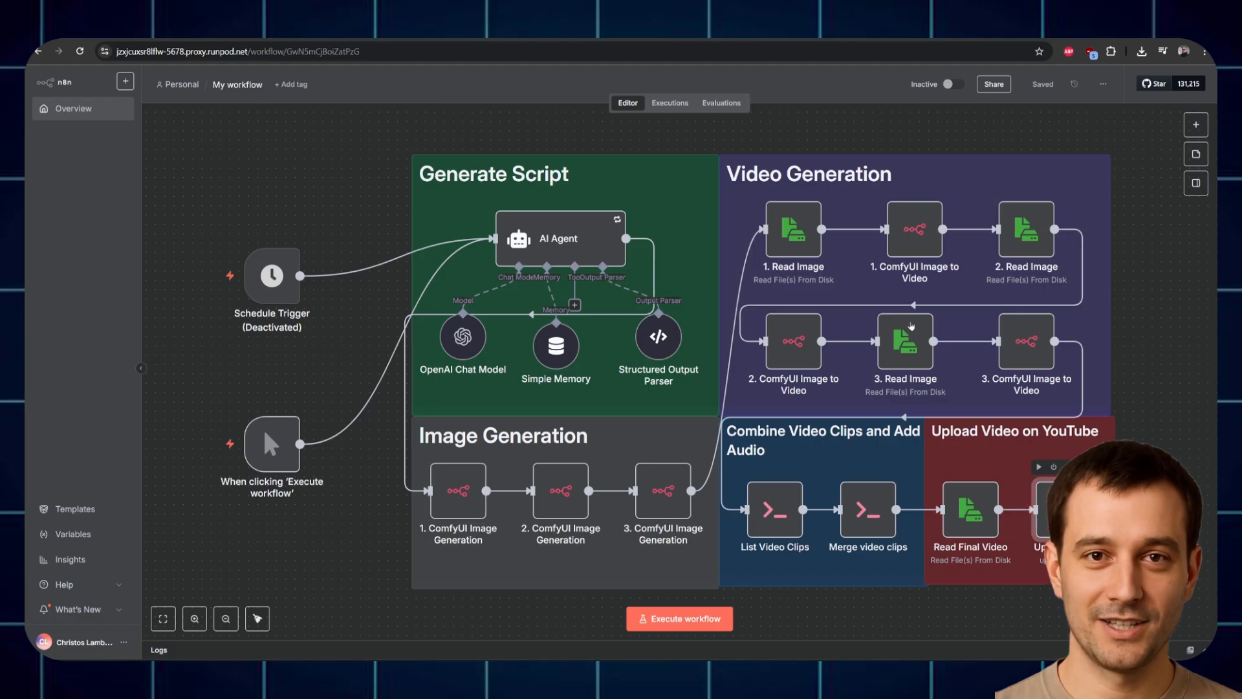
pyautogui.click(719, 160)
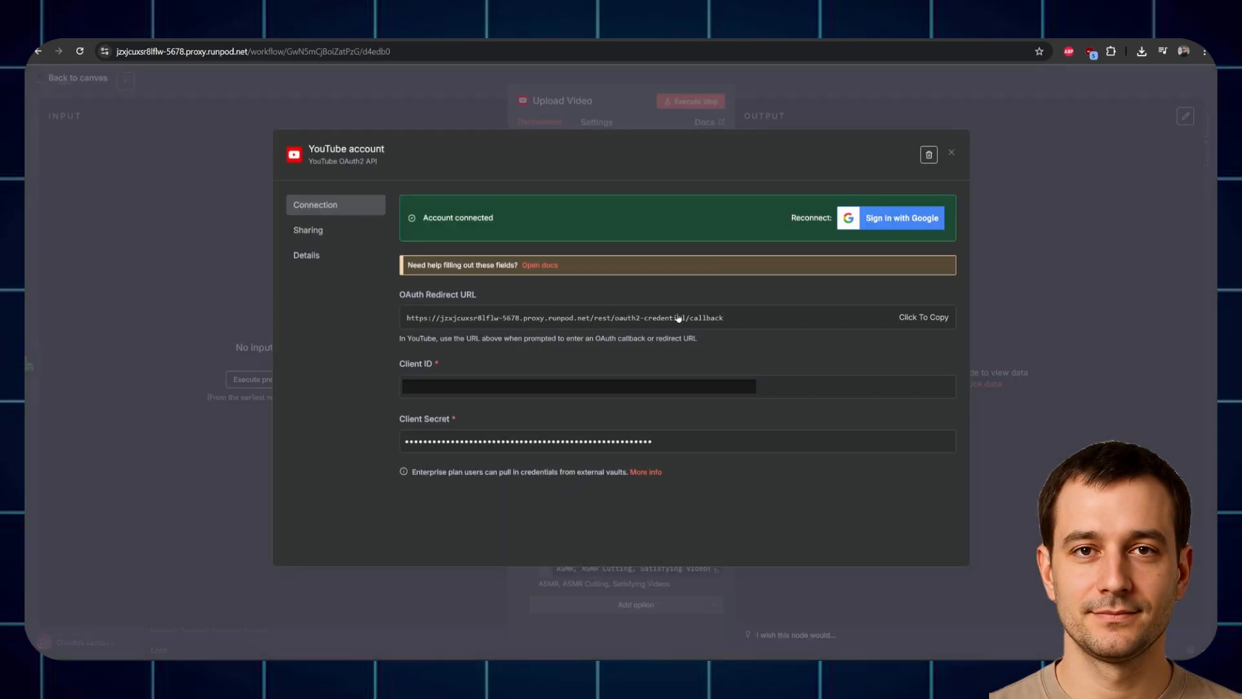
pyautogui.press('Escape')
pyautogui.press('Escape')
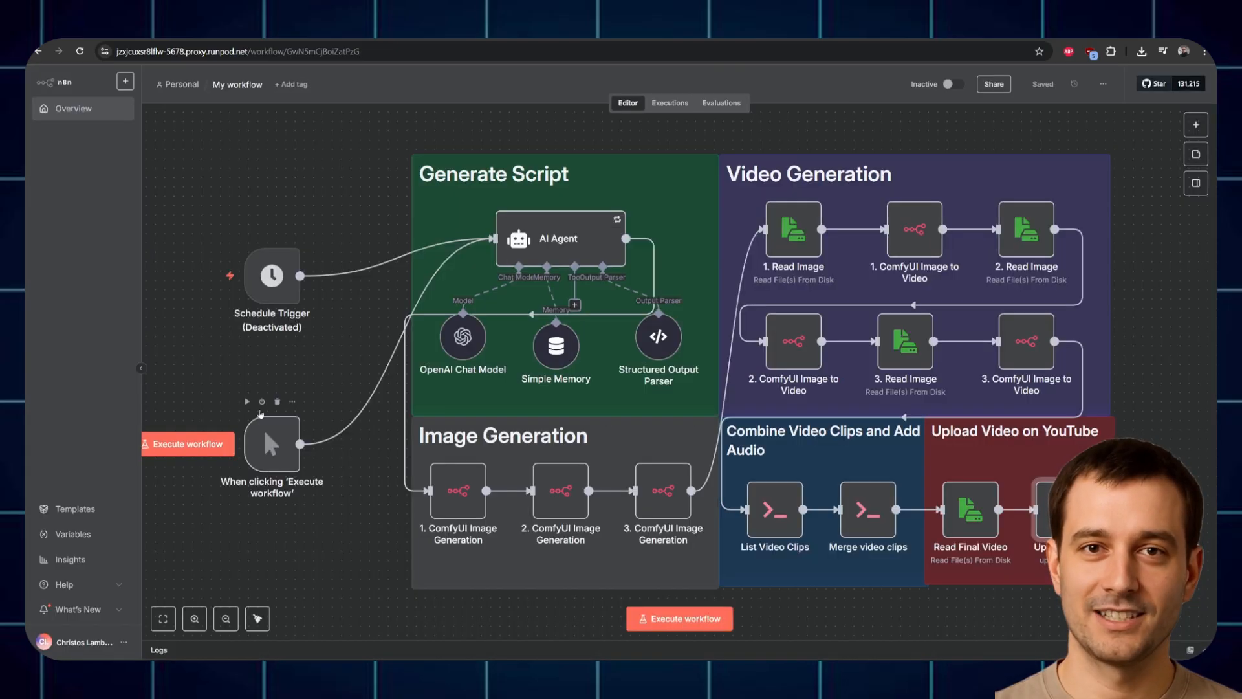
# Step: Activate the Schedule Trigger node and save the workflow
pyautogui.moveTo(205, 392); pyautogui.dragTo(303, 395)
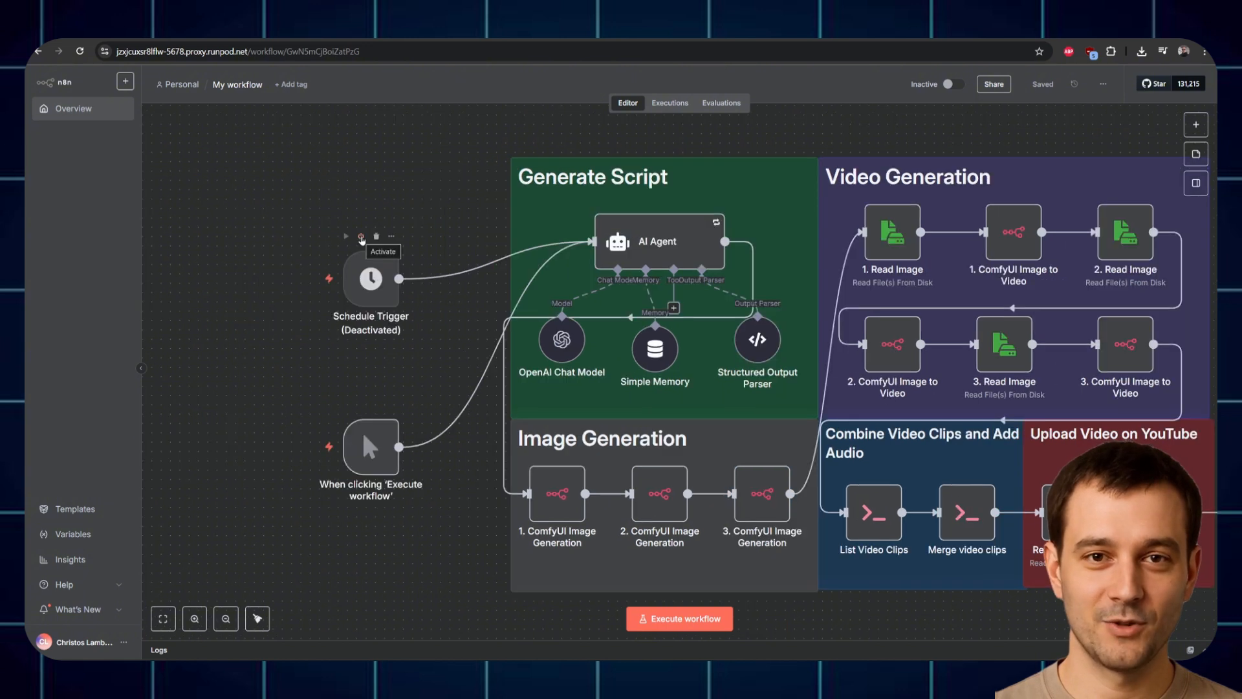
pyautogui.click(361, 237)
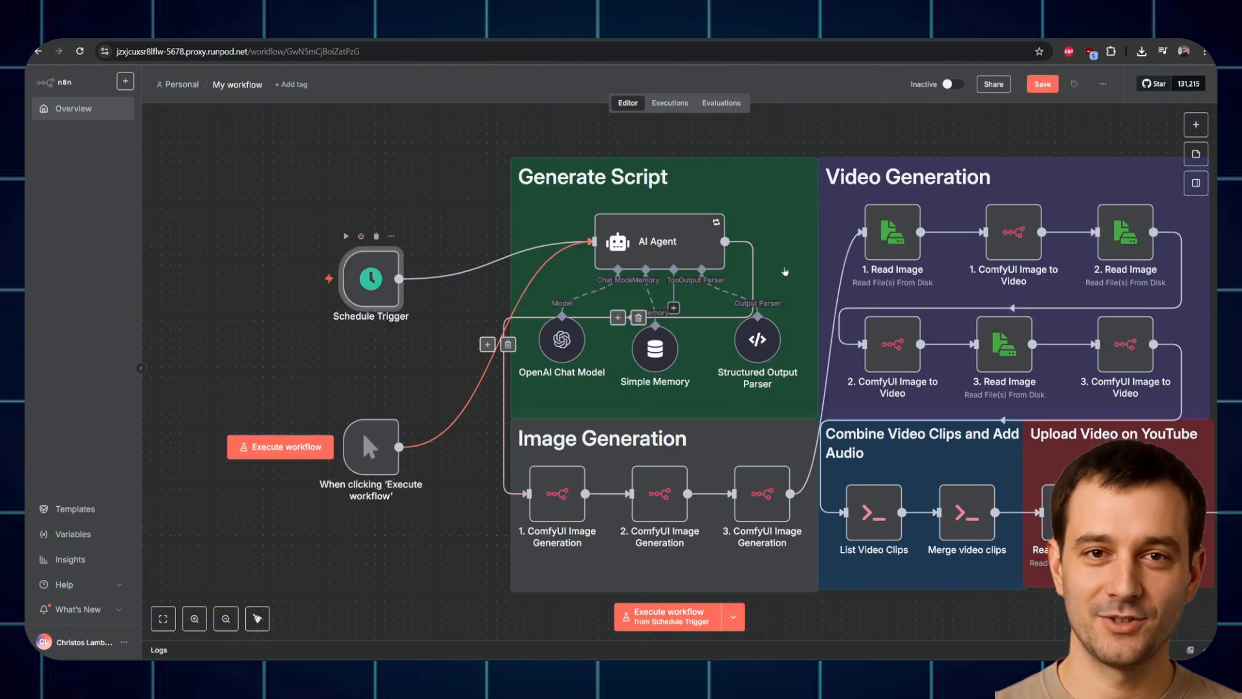
pyautogui.click(1042, 84)
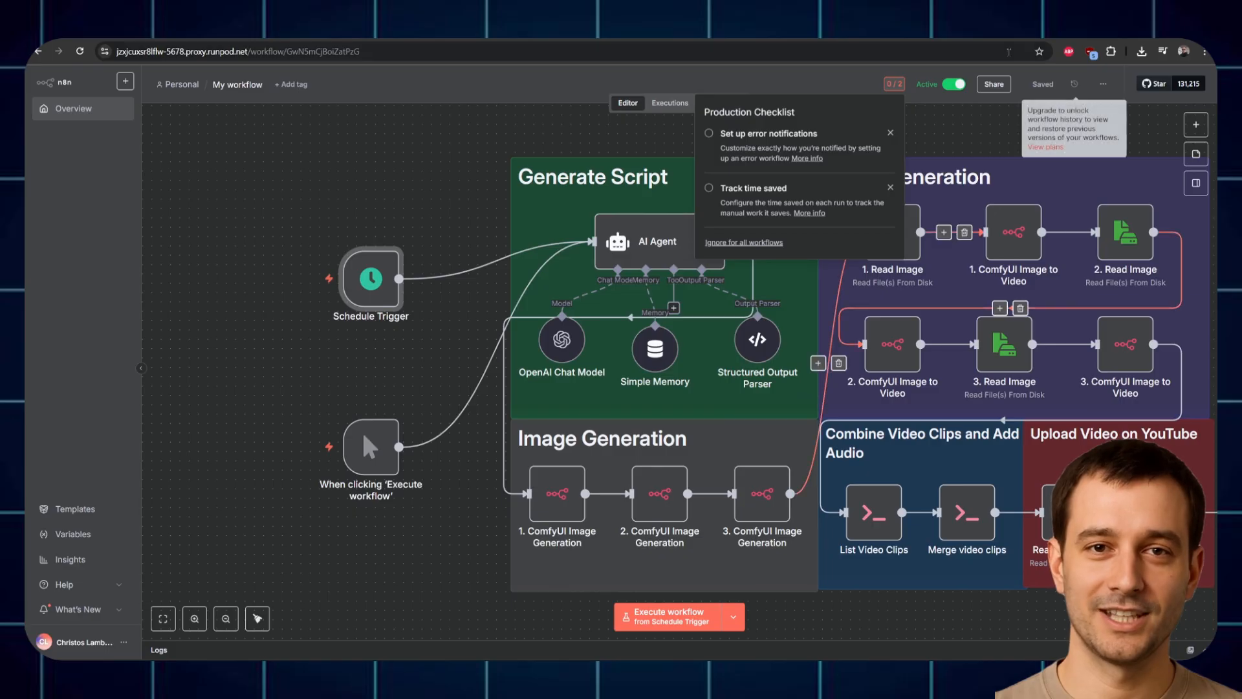
pyautogui.press('1')
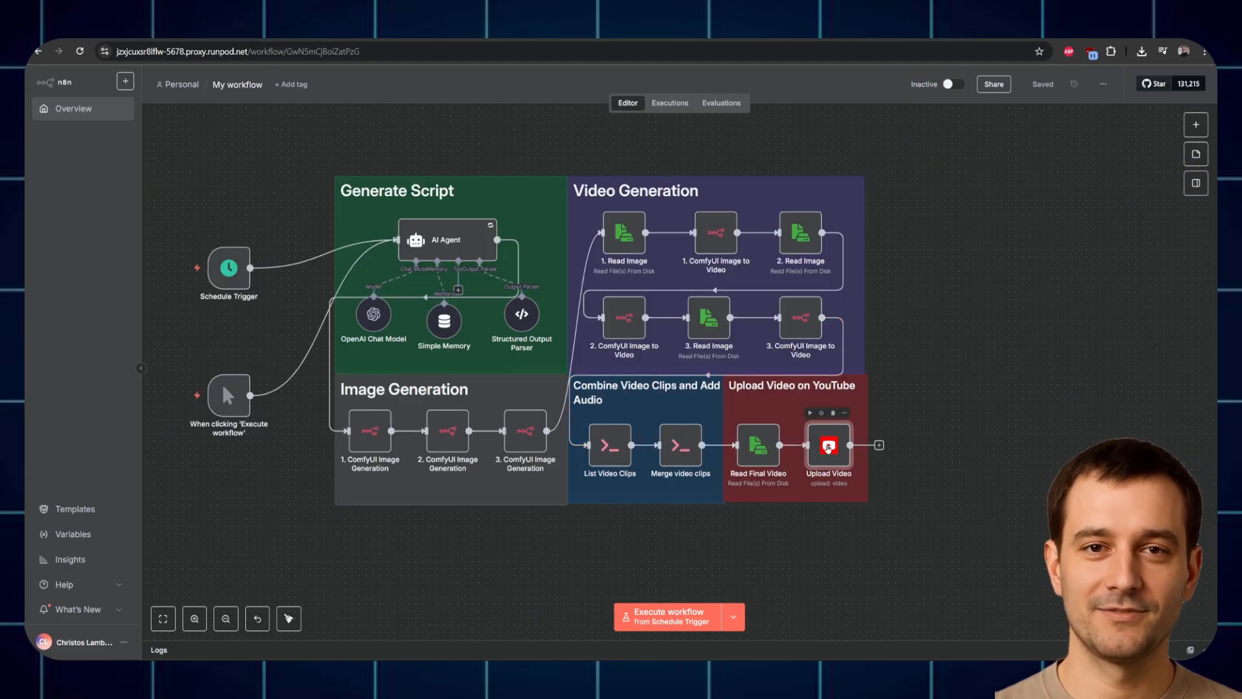
# Step: Add a Blotato node after Upload Video via the 'bloat' node search
pyautogui.click(879, 445)
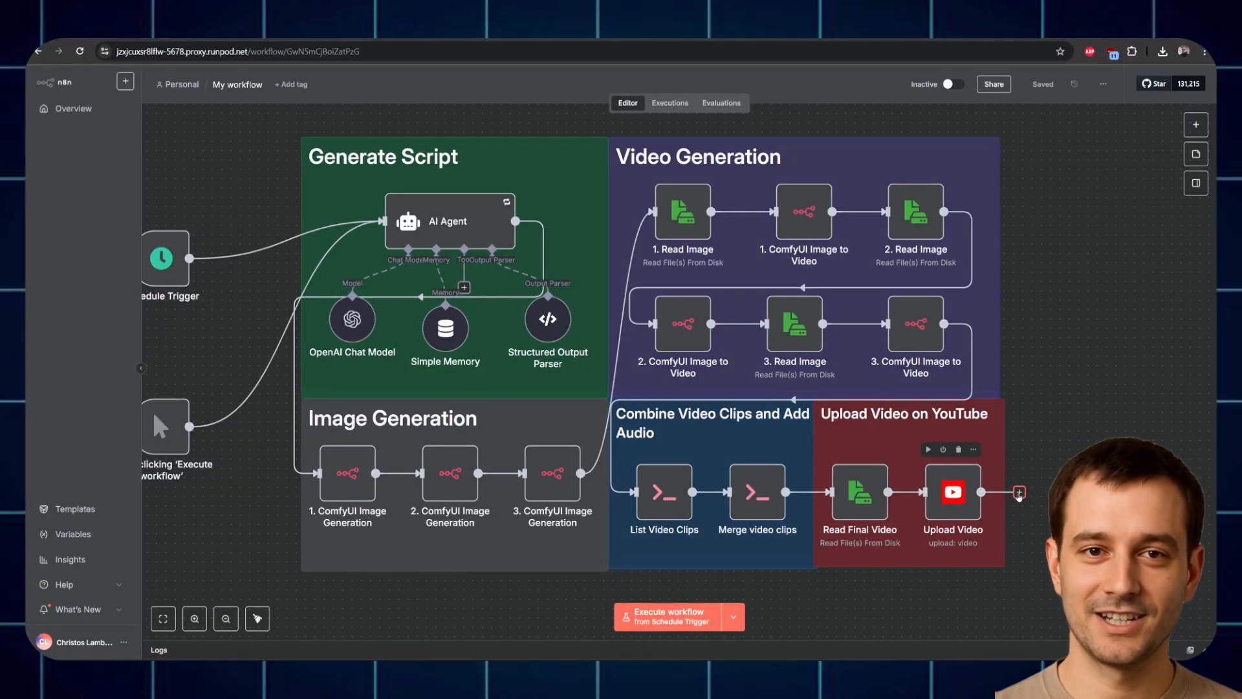
pyautogui.write('bloat')
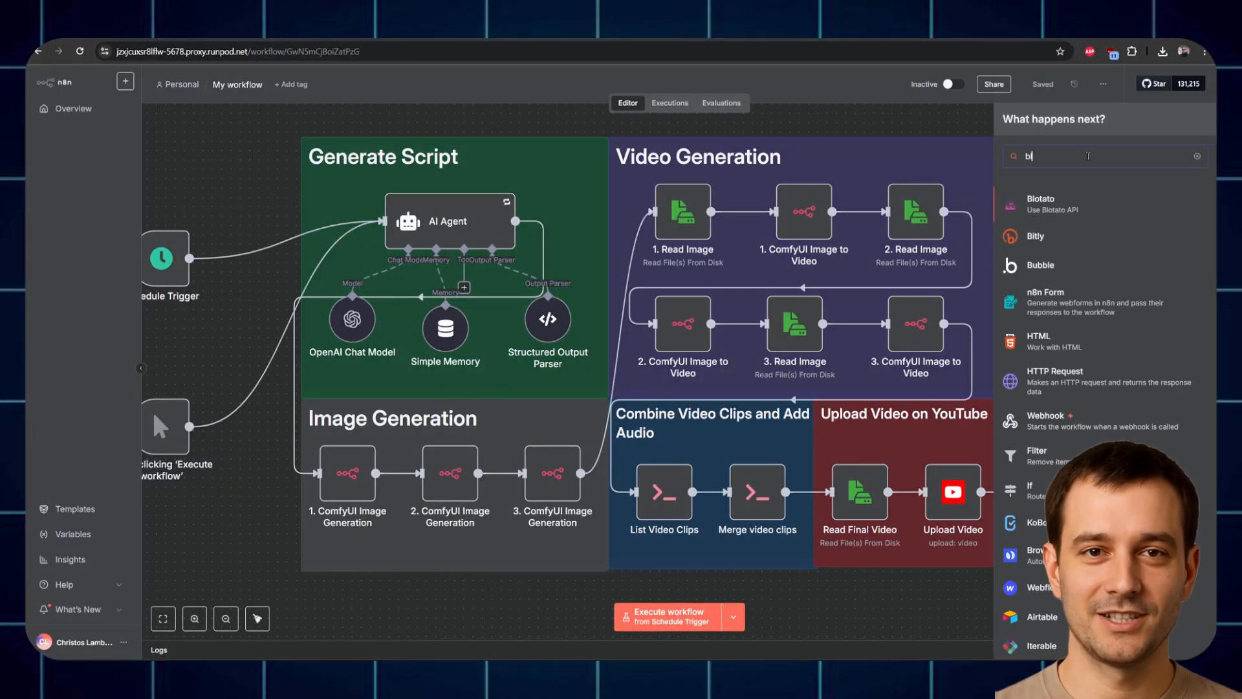
pyautogui.click(1115, 206)
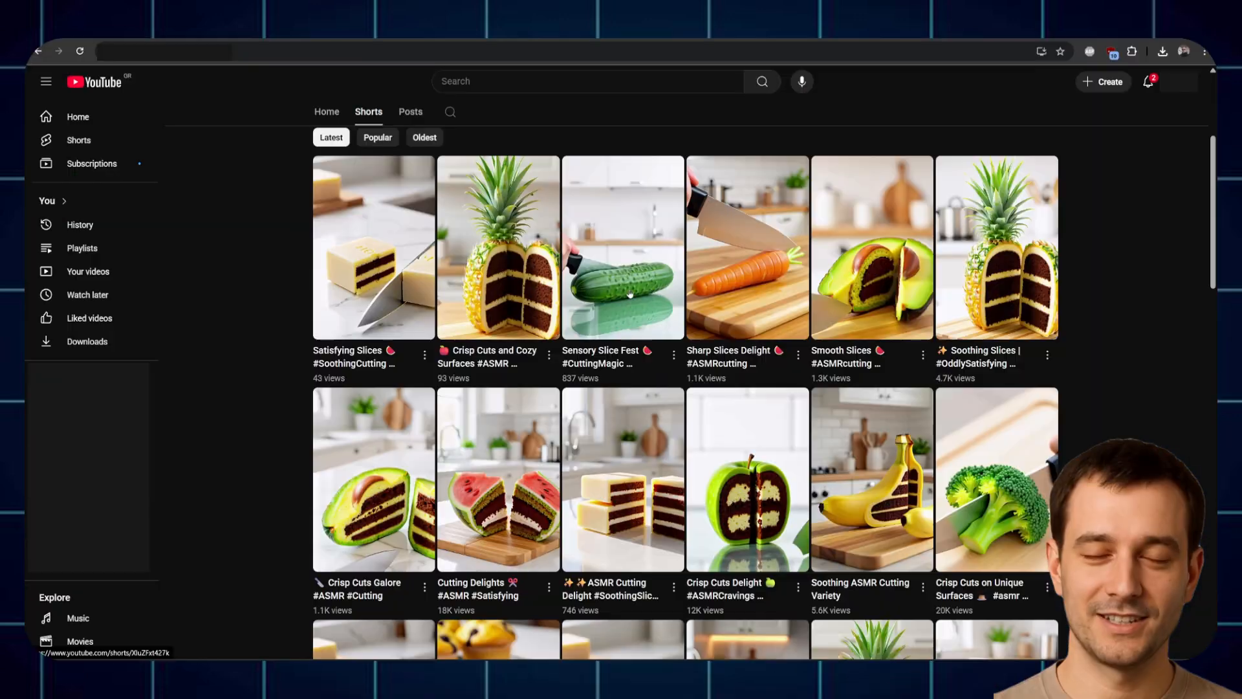
# Step: Scroll through the channel's Shorts grid of uploaded ASMR cutting clips
pyautogui.scroll(-2, 636, 497)
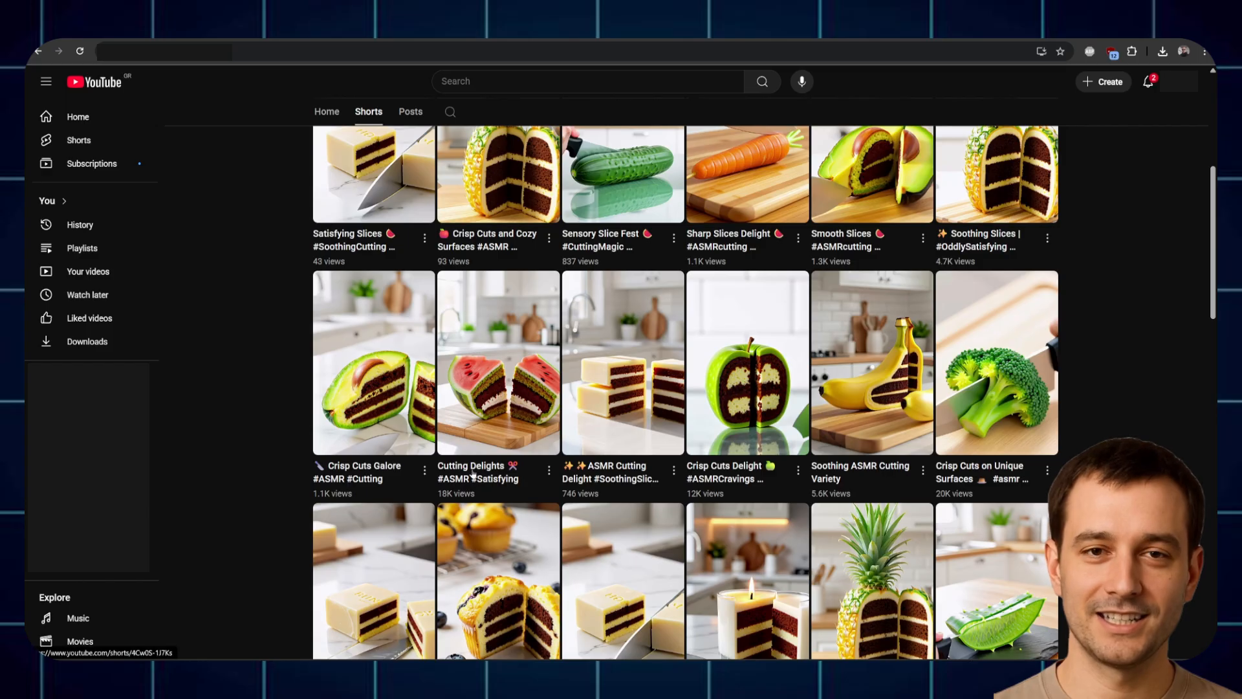
pyautogui.scroll(1, 488, 479)
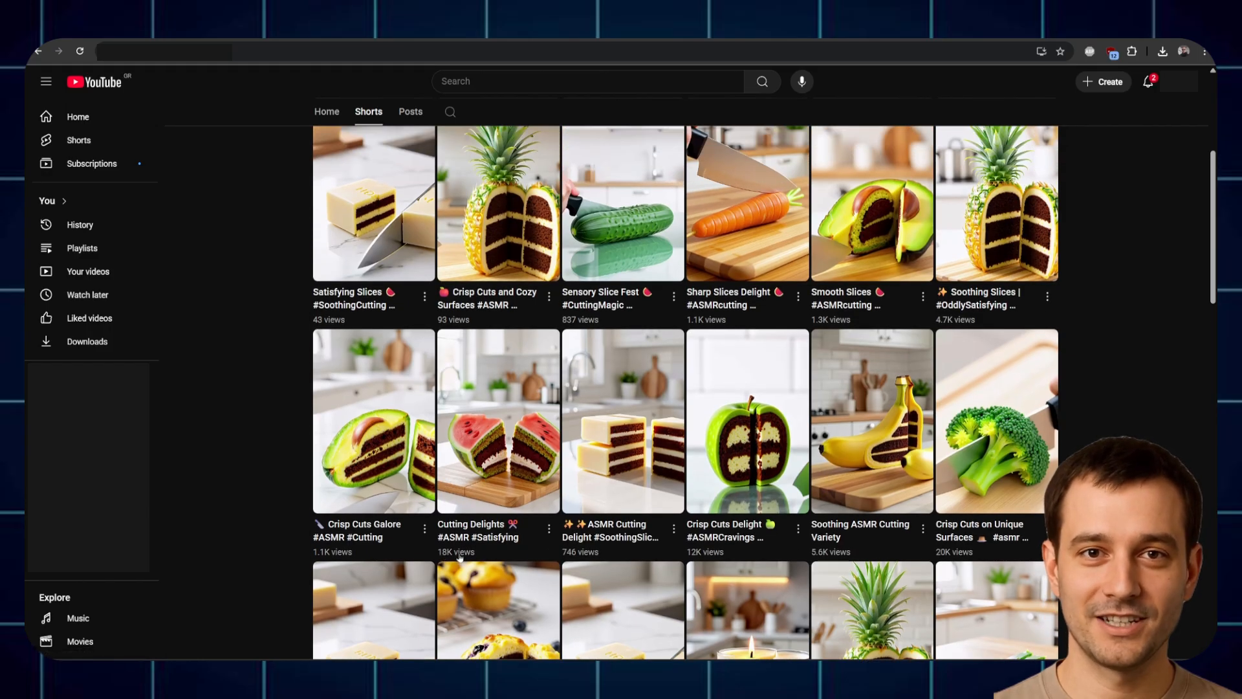
pyautogui.scroll(-1, 445, 531)
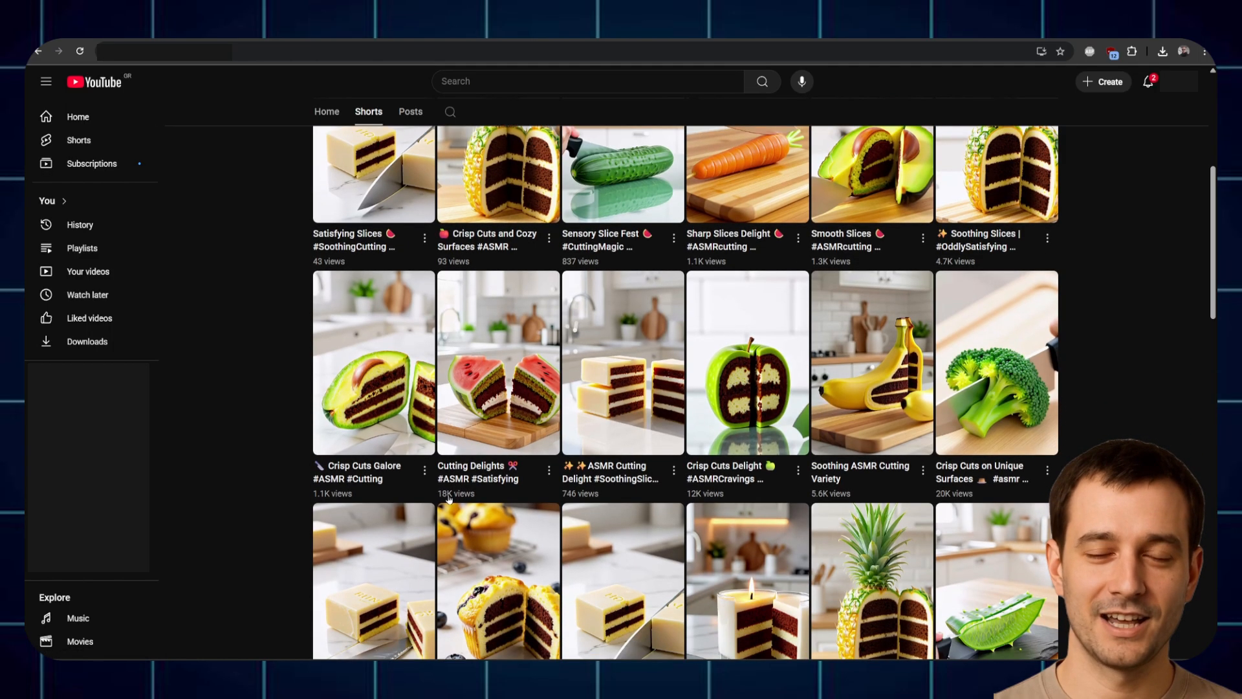
pyautogui.scroll(-3, 729, 472)
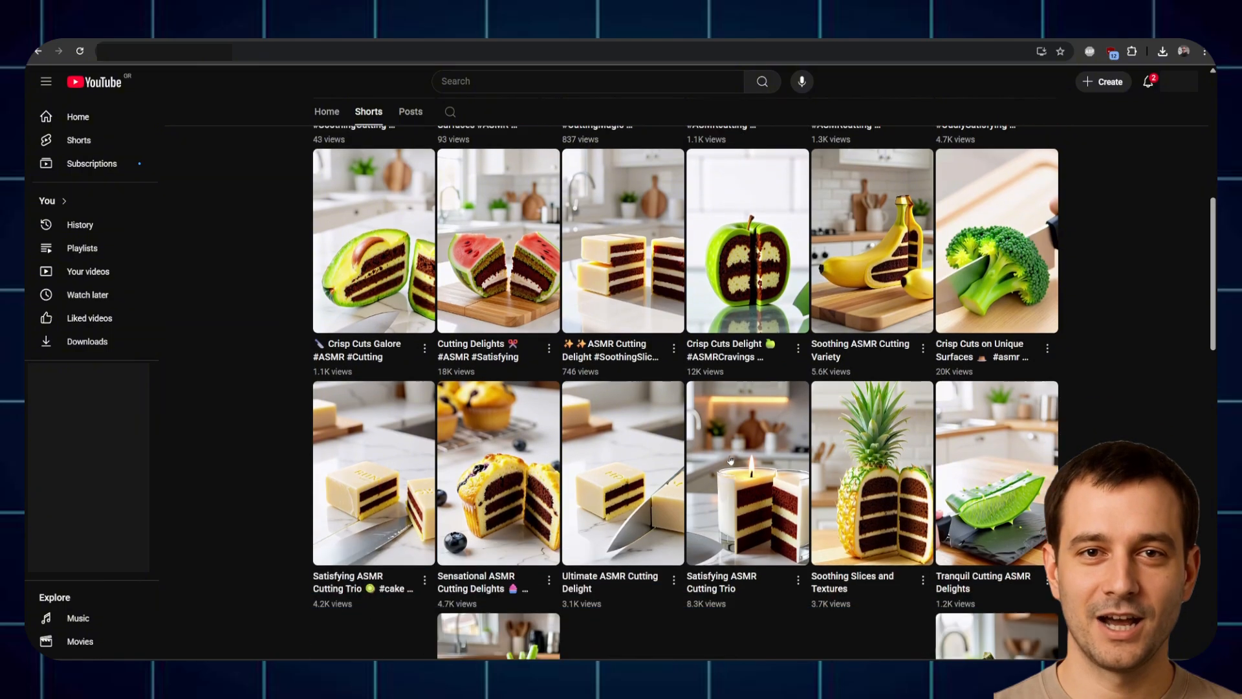
pyautogui.scroll(-3, 725, 450)
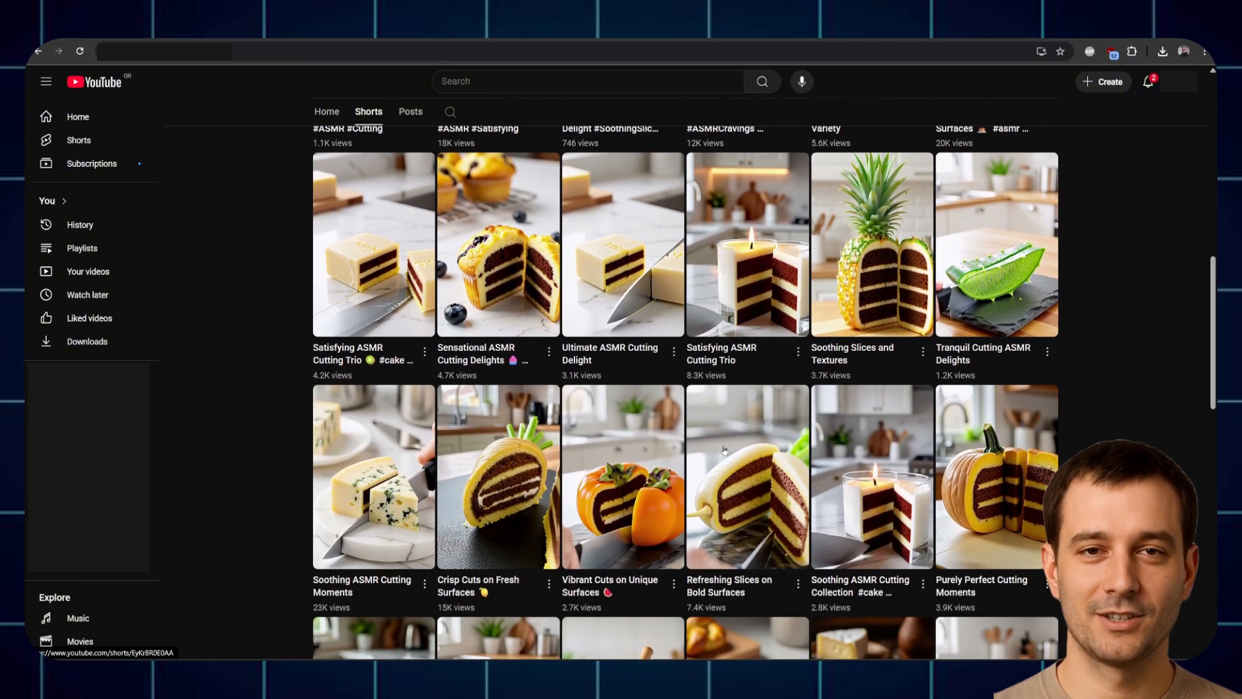
pyautogui.scroll(-3, 246, 463)
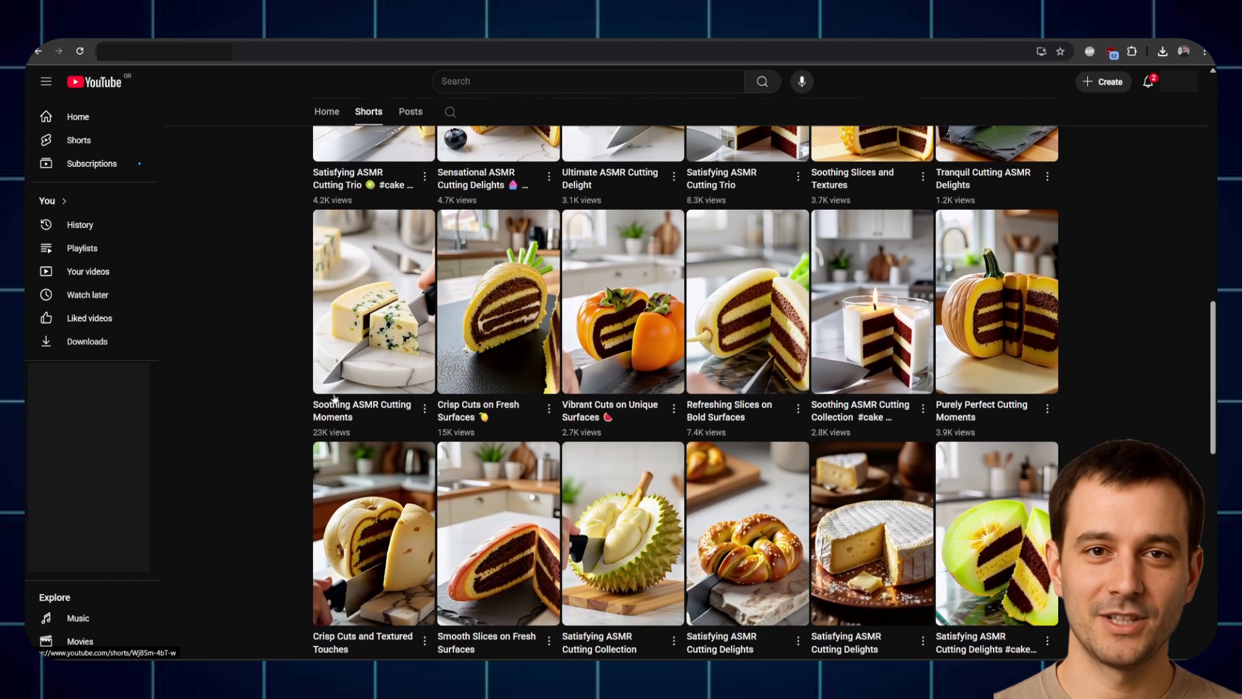
pyautogui.scroll(-4, 331, 438)
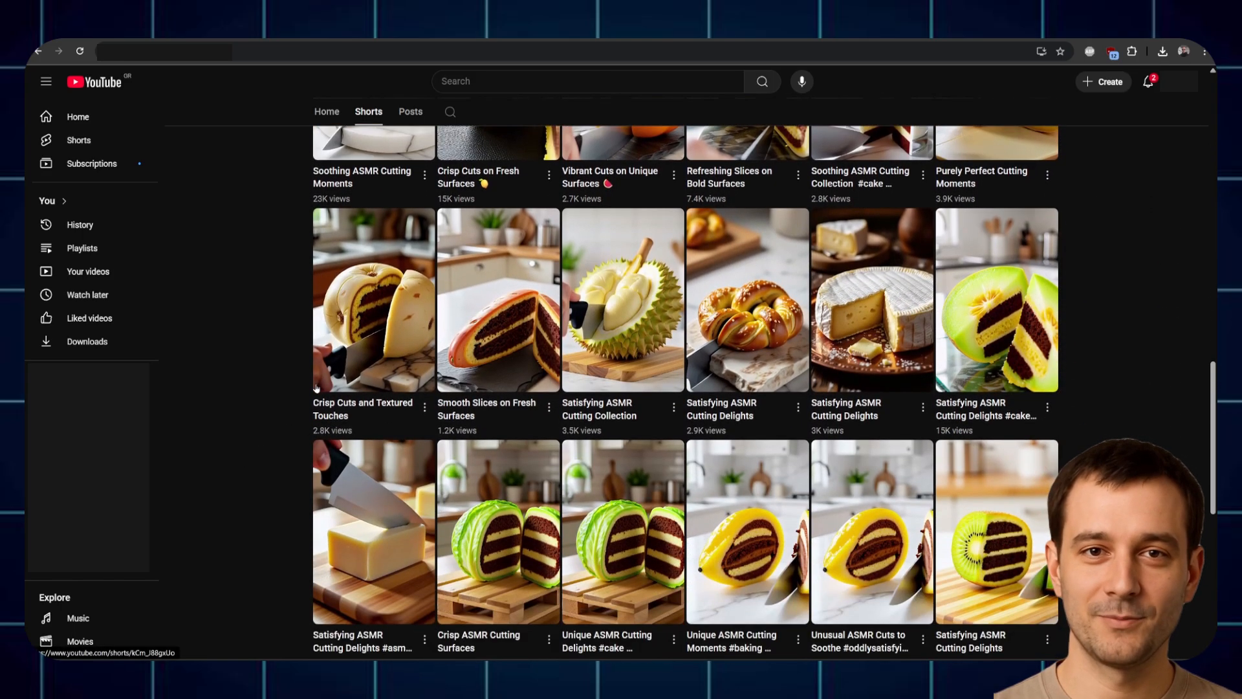
pyautogui.scroll(-2, 257, 362)
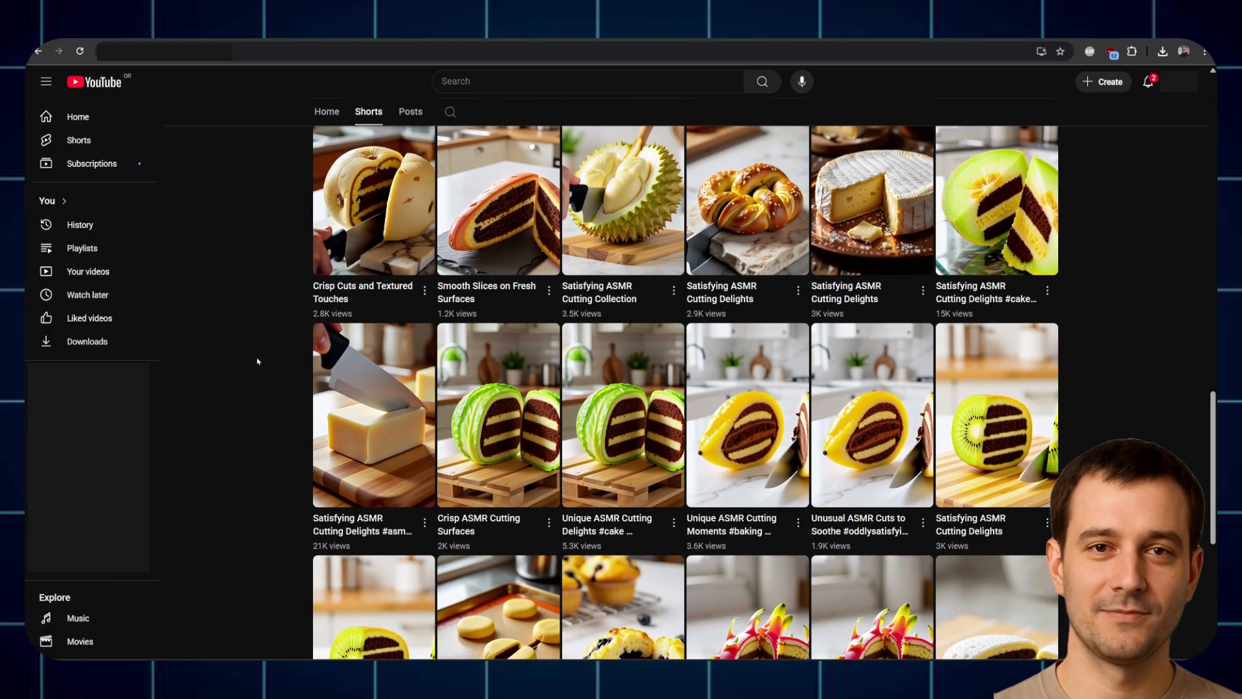
pyautogui.scroll(6, 274, 367)
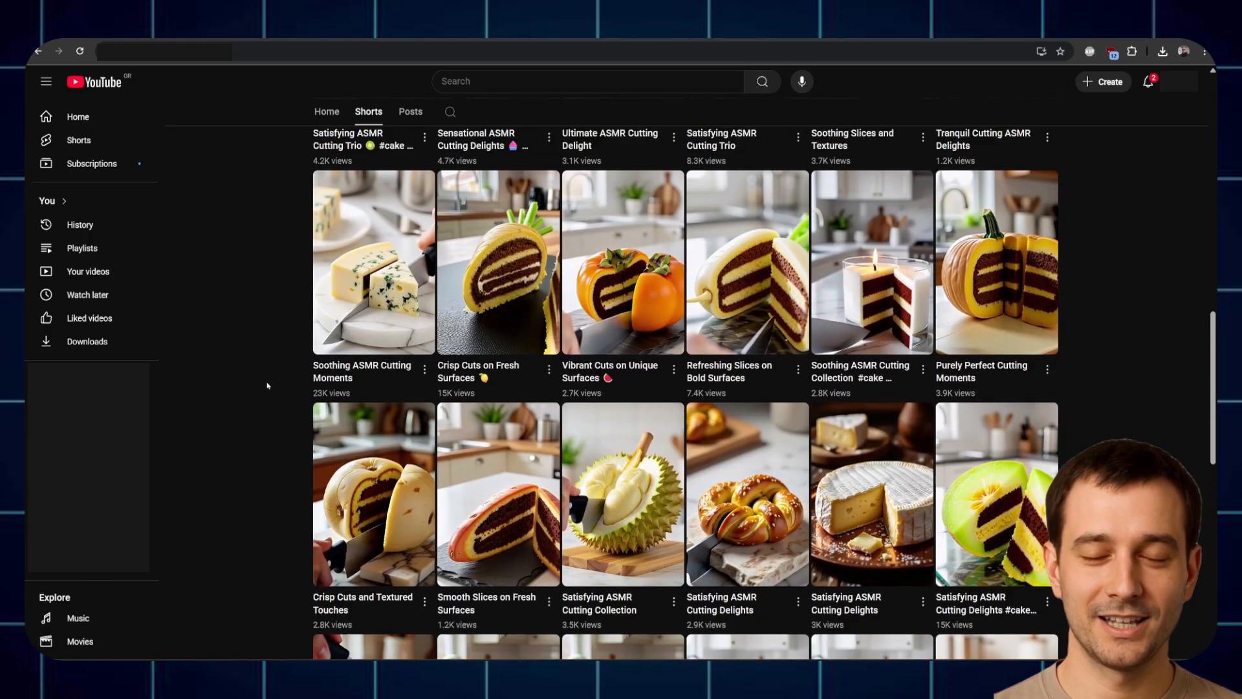